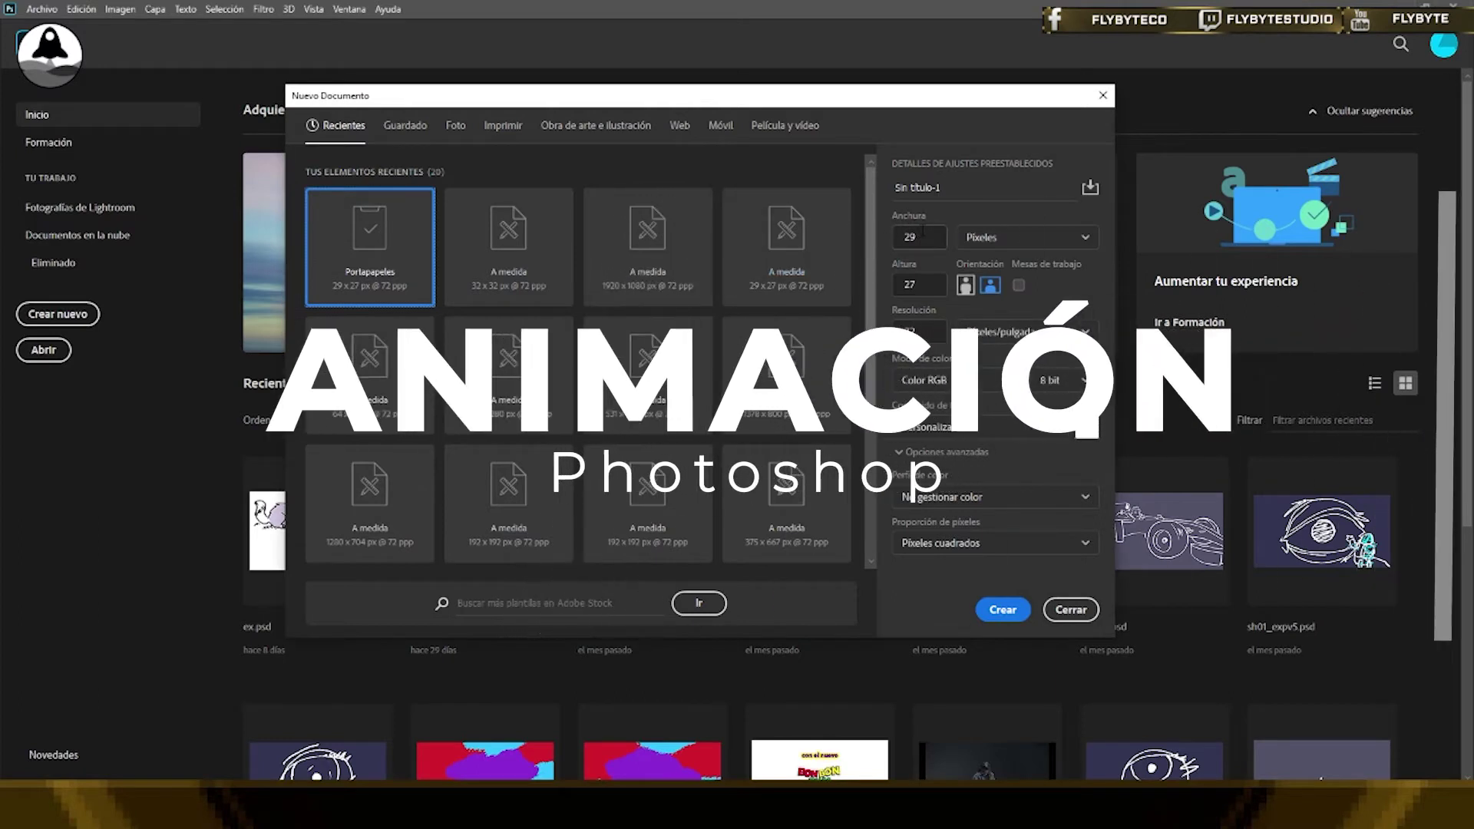
# Create a new document with width and height both set to 32 pixels
pyautogui.press('Tab')
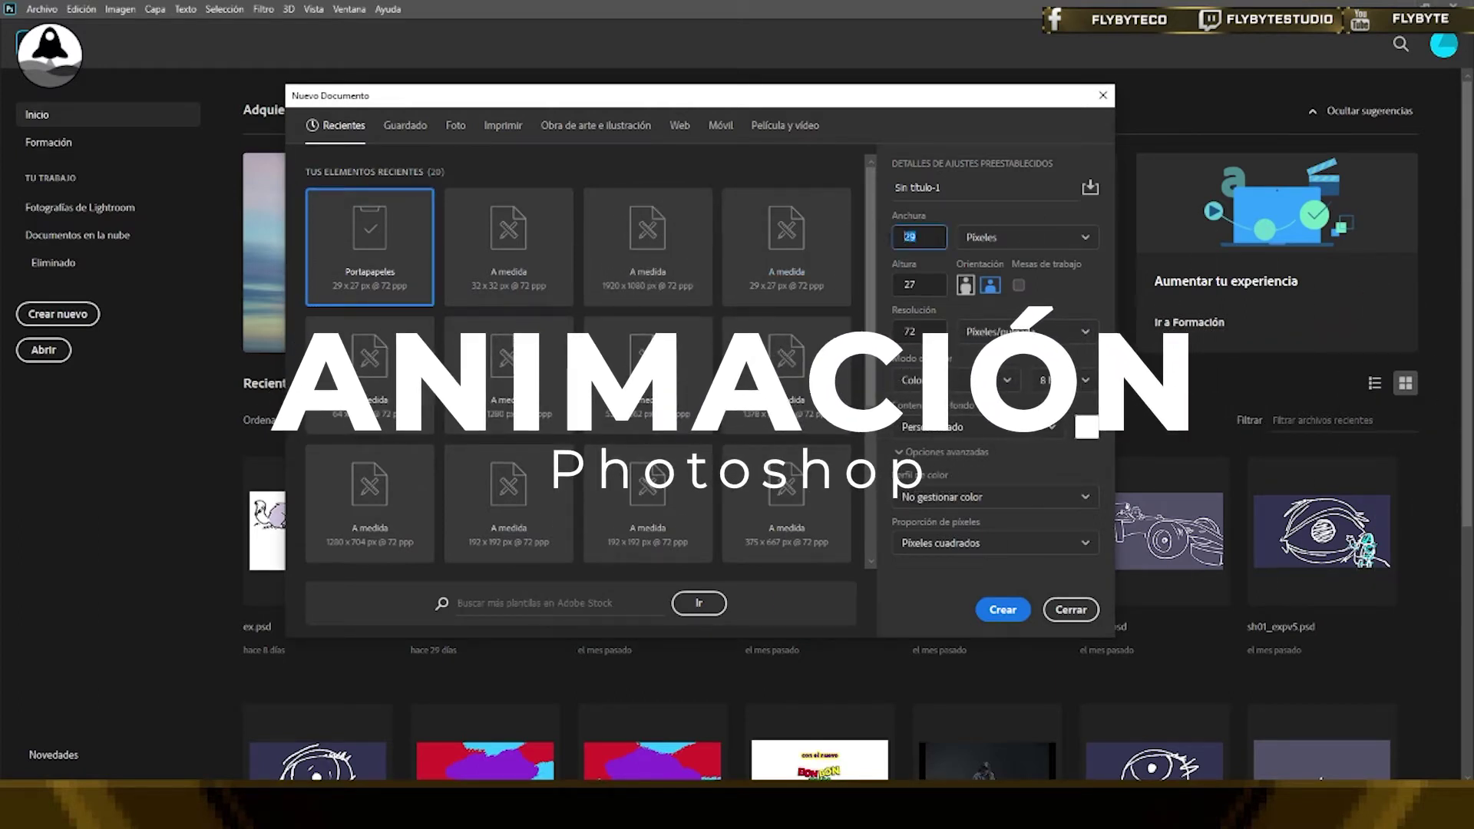
pyautogui.press('Tab')
pyautogui.write('2')
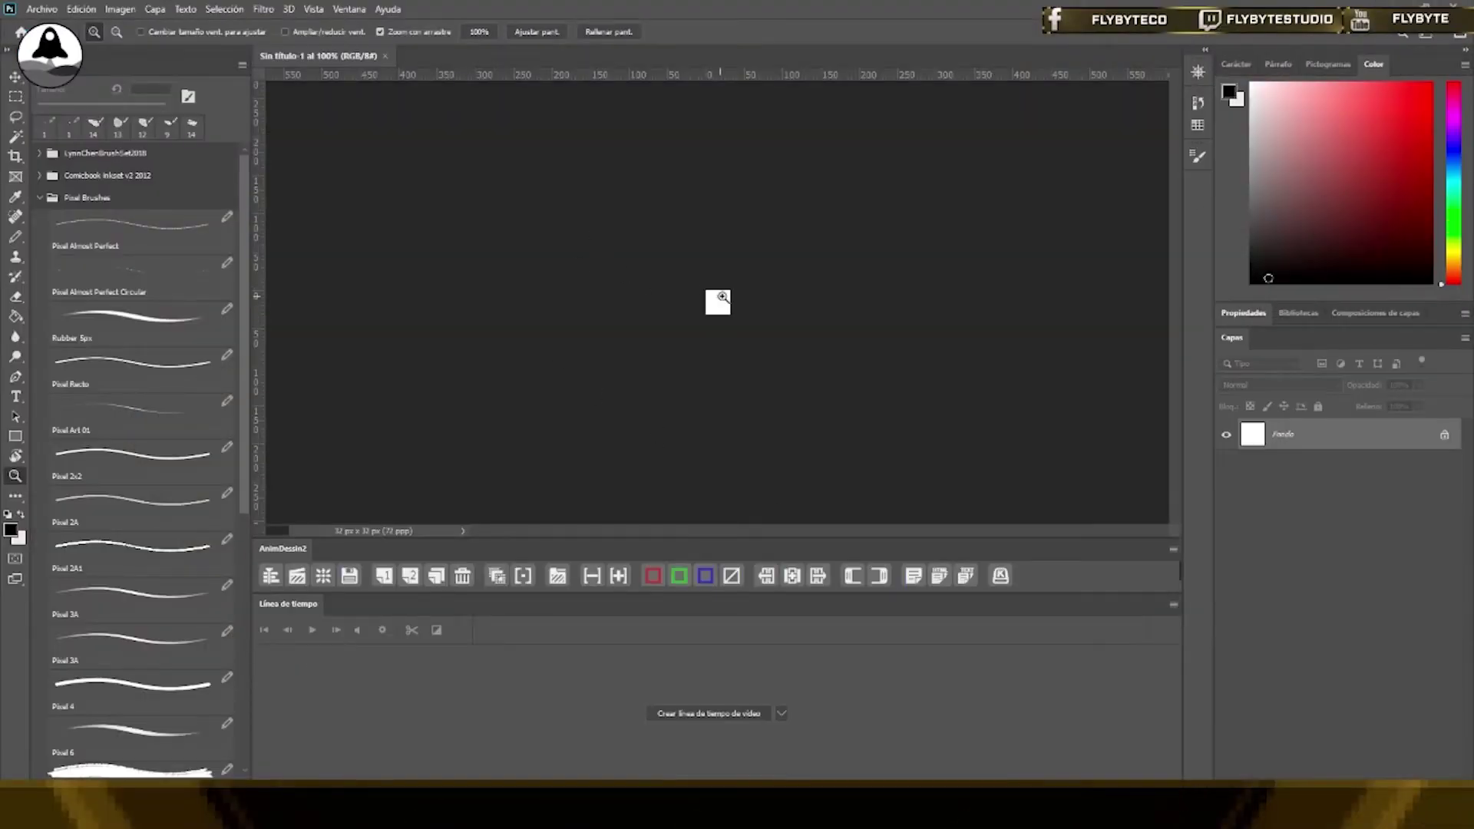
# Zoom in, choose the Pixel Almost Perfect pencil, and start a new AnimDessin2 animation
pyautogui.moveTo(722, 307); pyautogui.dragTo(872, 402)
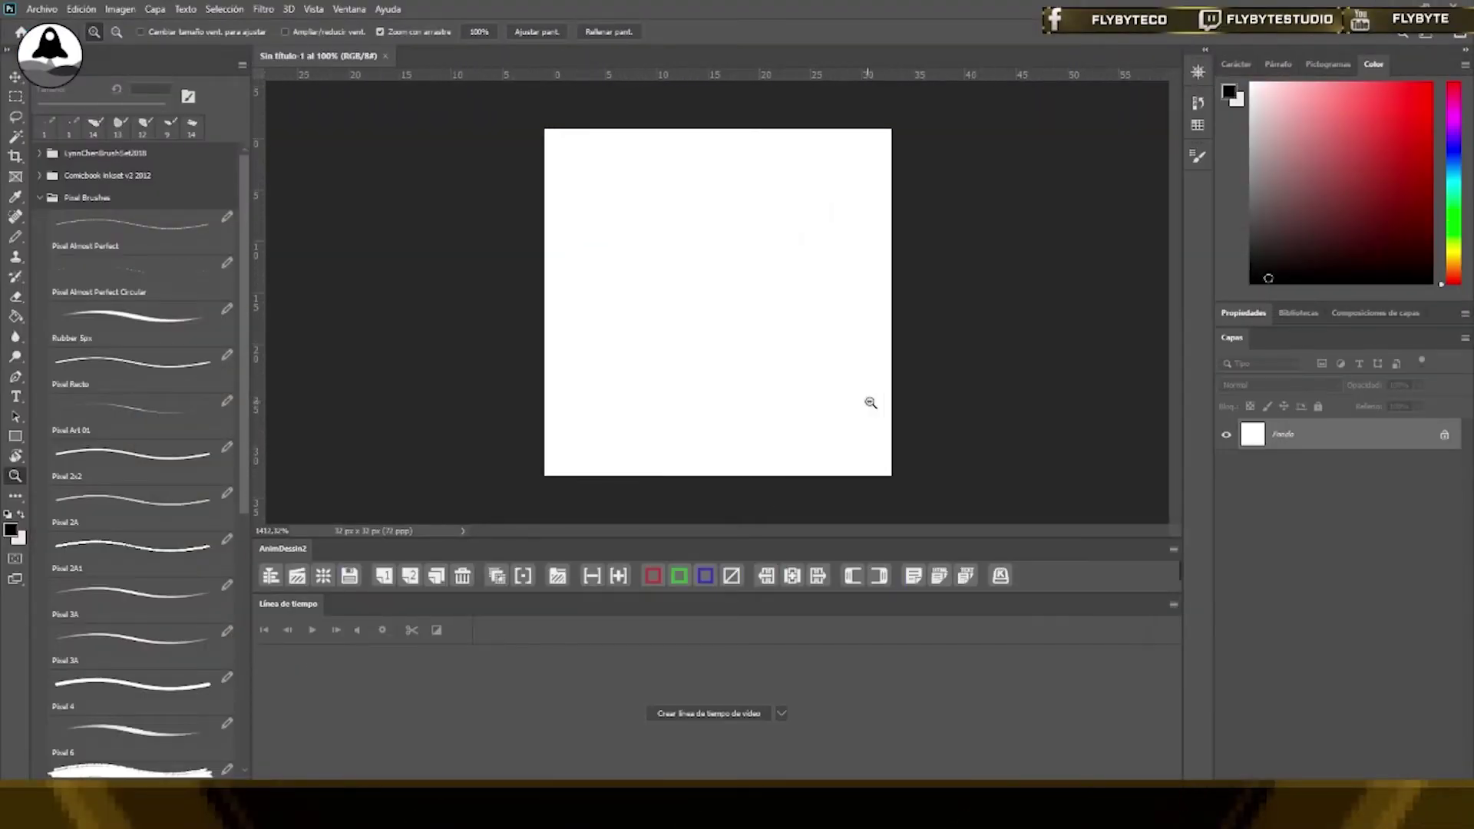
pyautogui.click(108, 235)
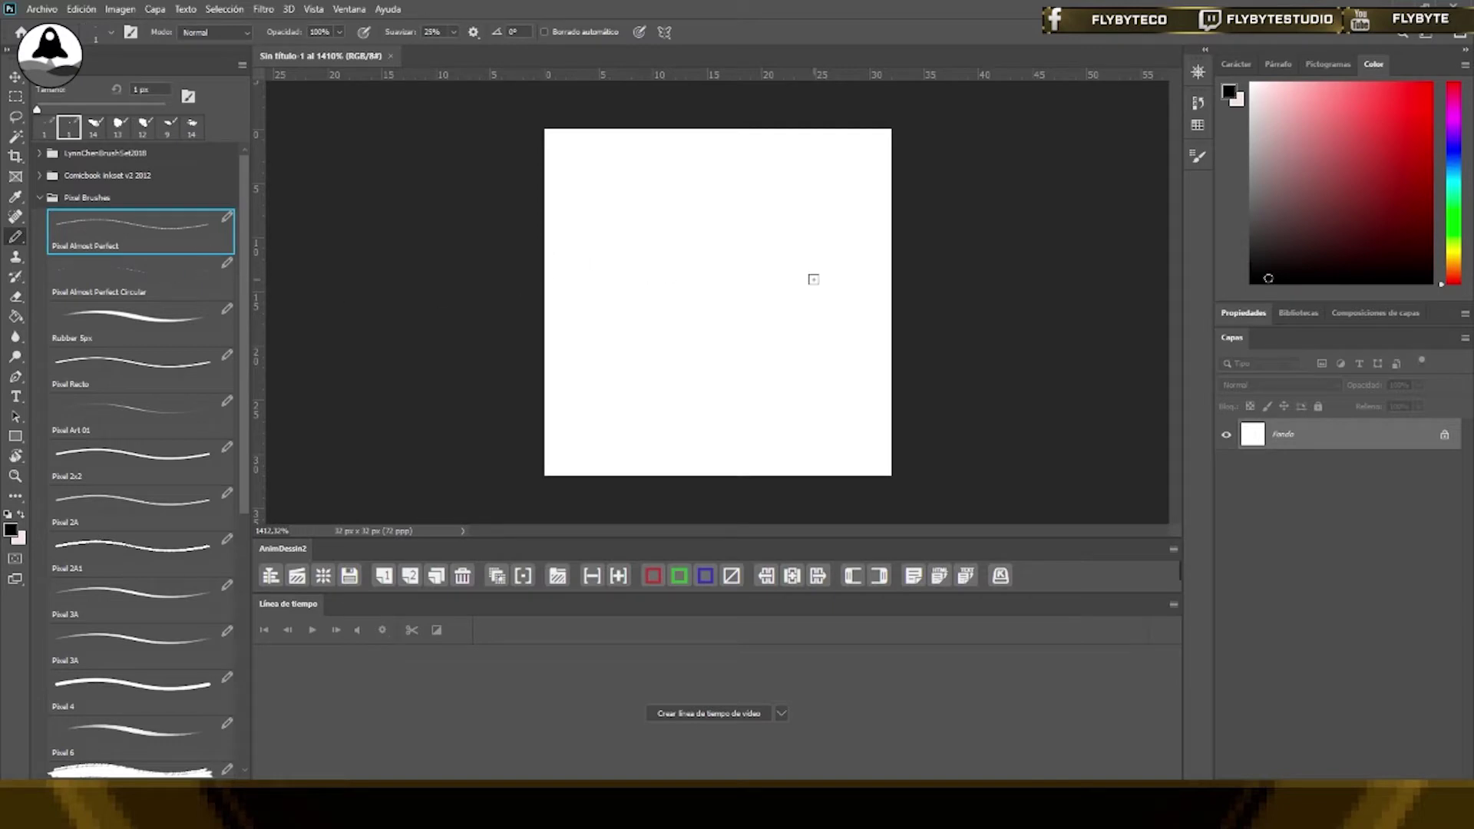
pyautogui.click(298, 581)
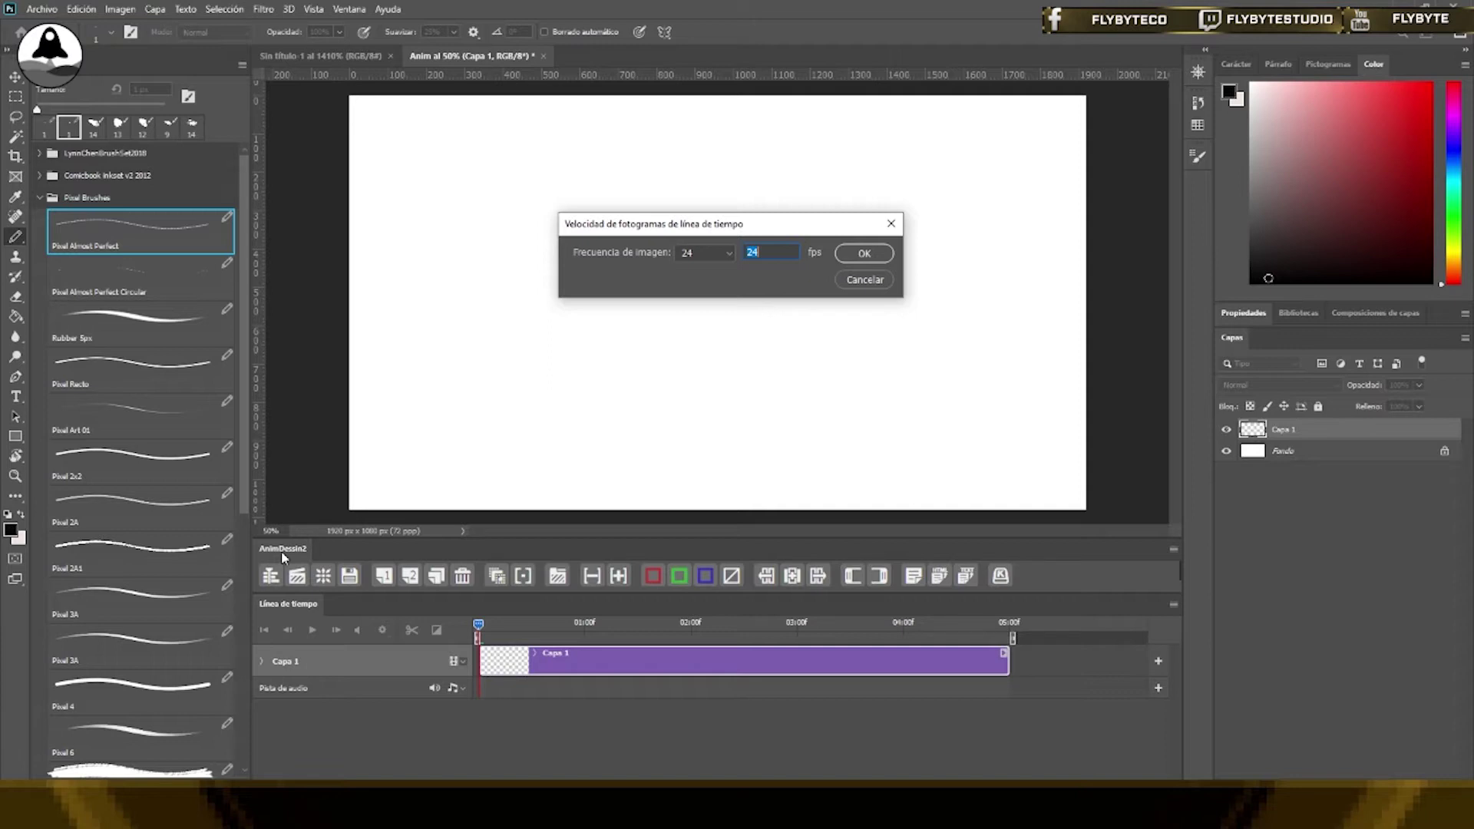
# Change the timeline frame rate to 10 fps
pyautogui.click(713, 253)
pyautogui.click(686, 267)
pyautogui.click(853, 254)
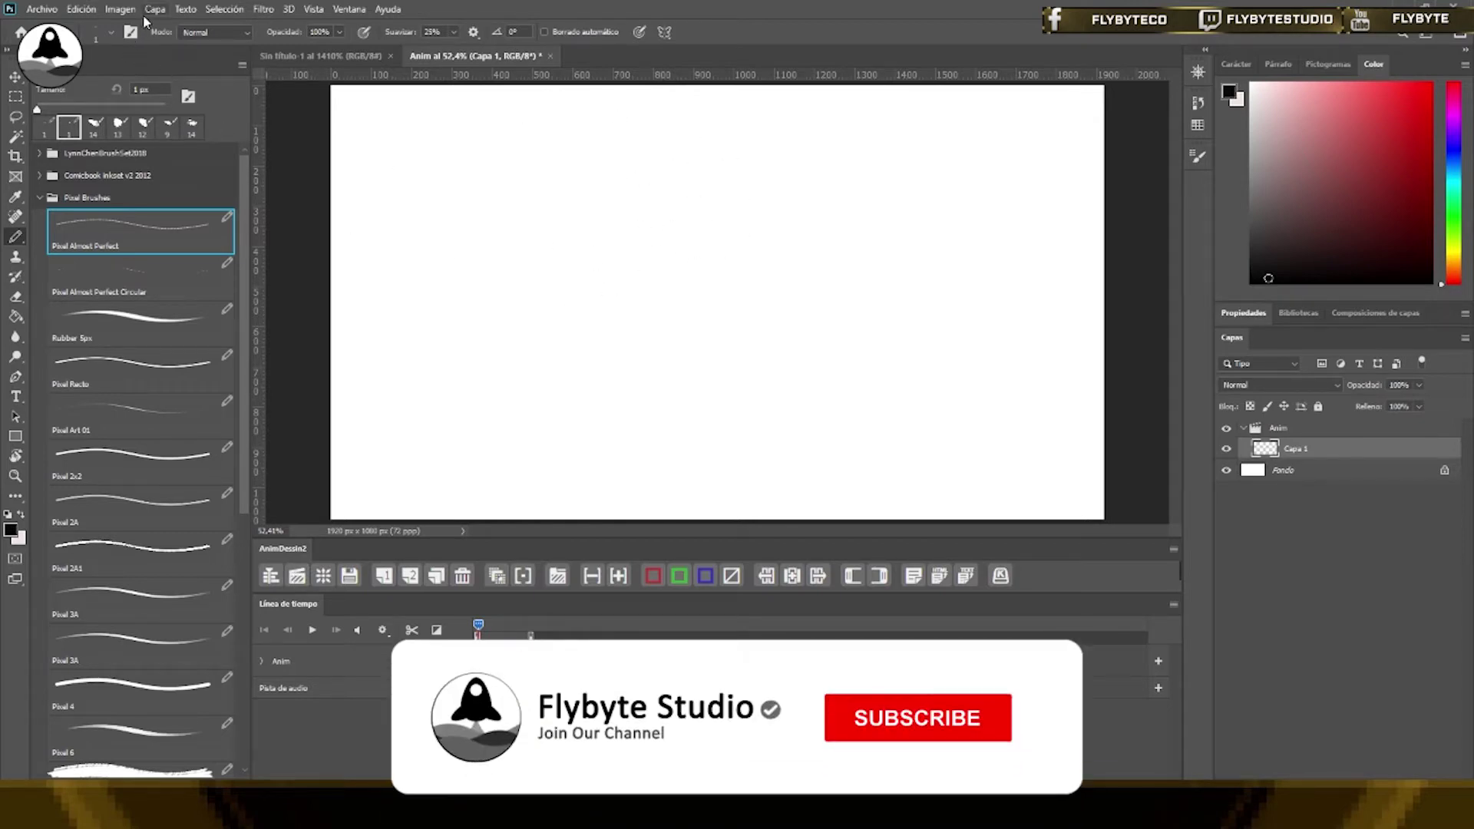
# Resize the canvas to 32 × 32 pixels, accept the crop warning, and zoom in
pyautogui.click(119, 9)
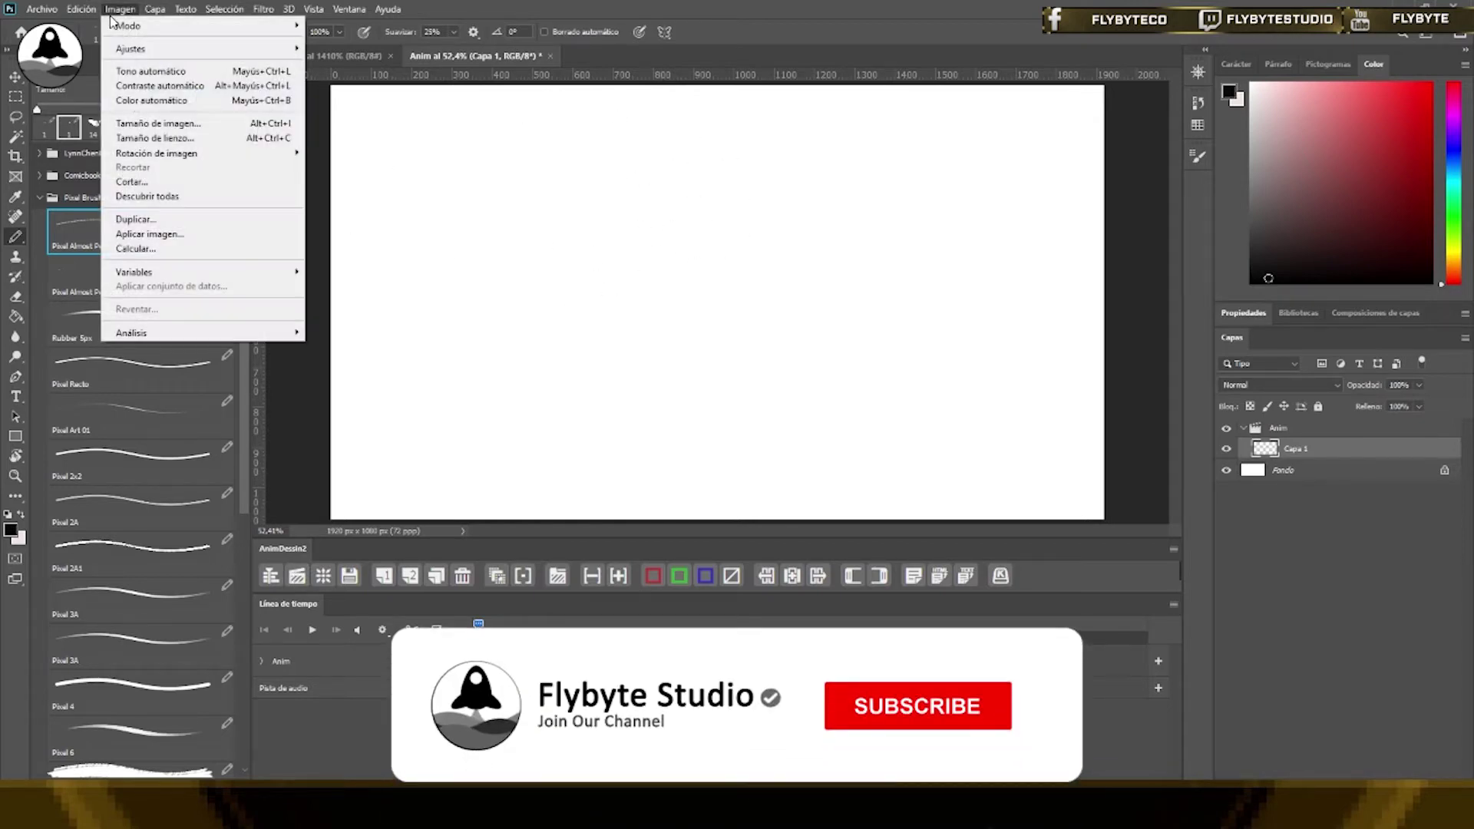
pyautogui.click(244, 137)
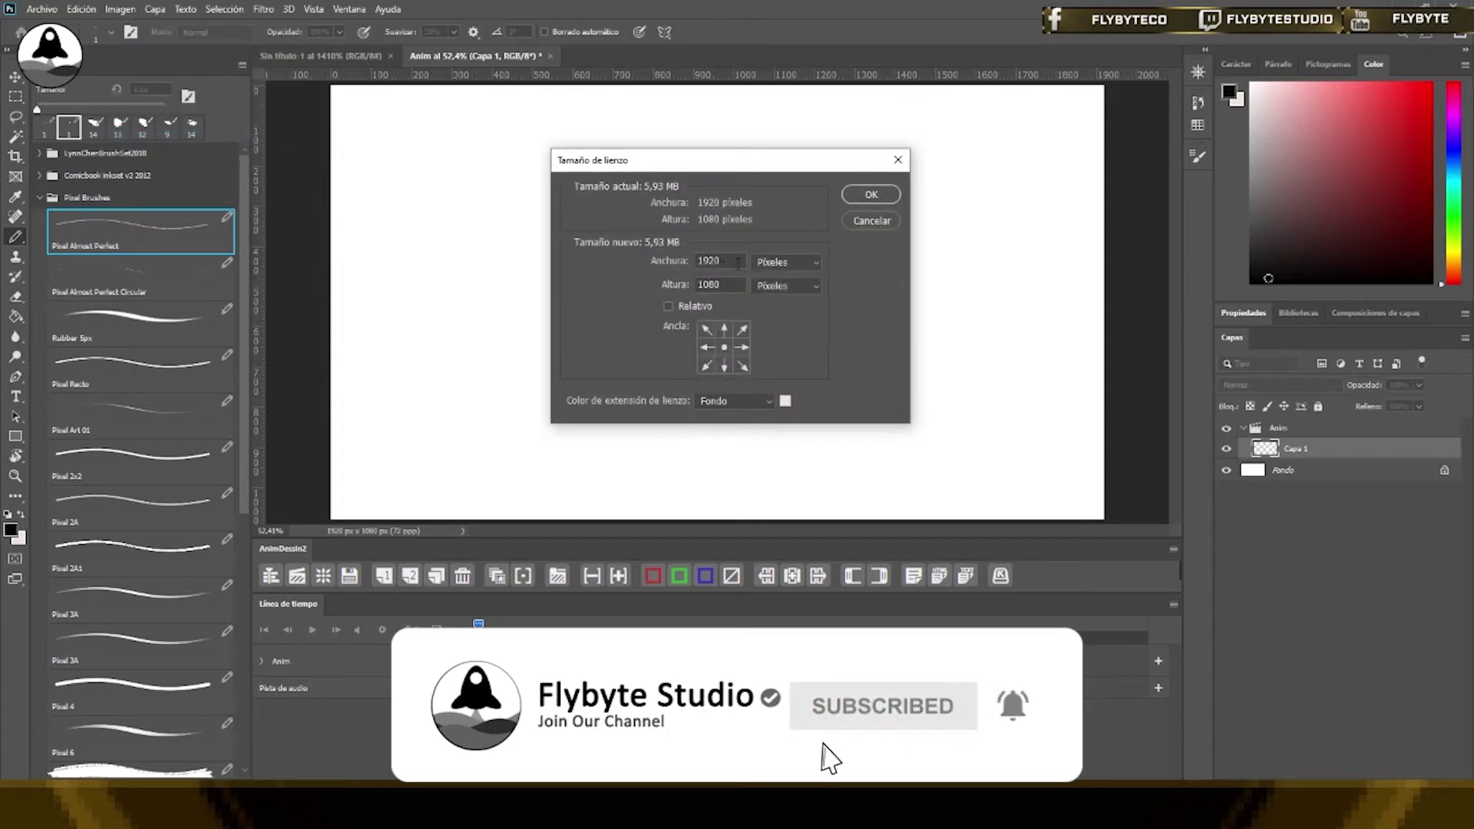
pyautogui.write('3232')
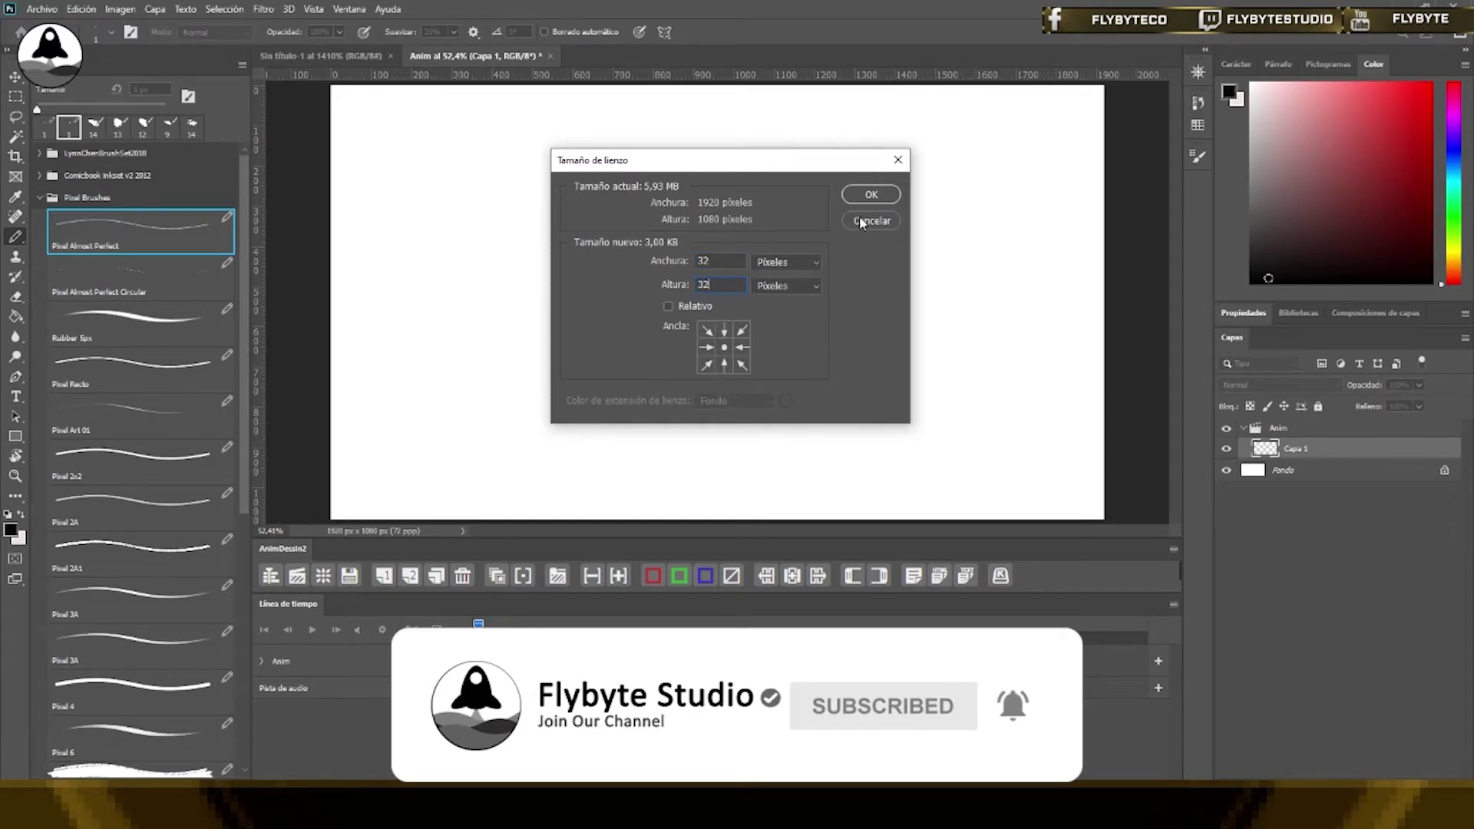
pyautogui.click(872, 194)
pyautogui.click(695, 292)
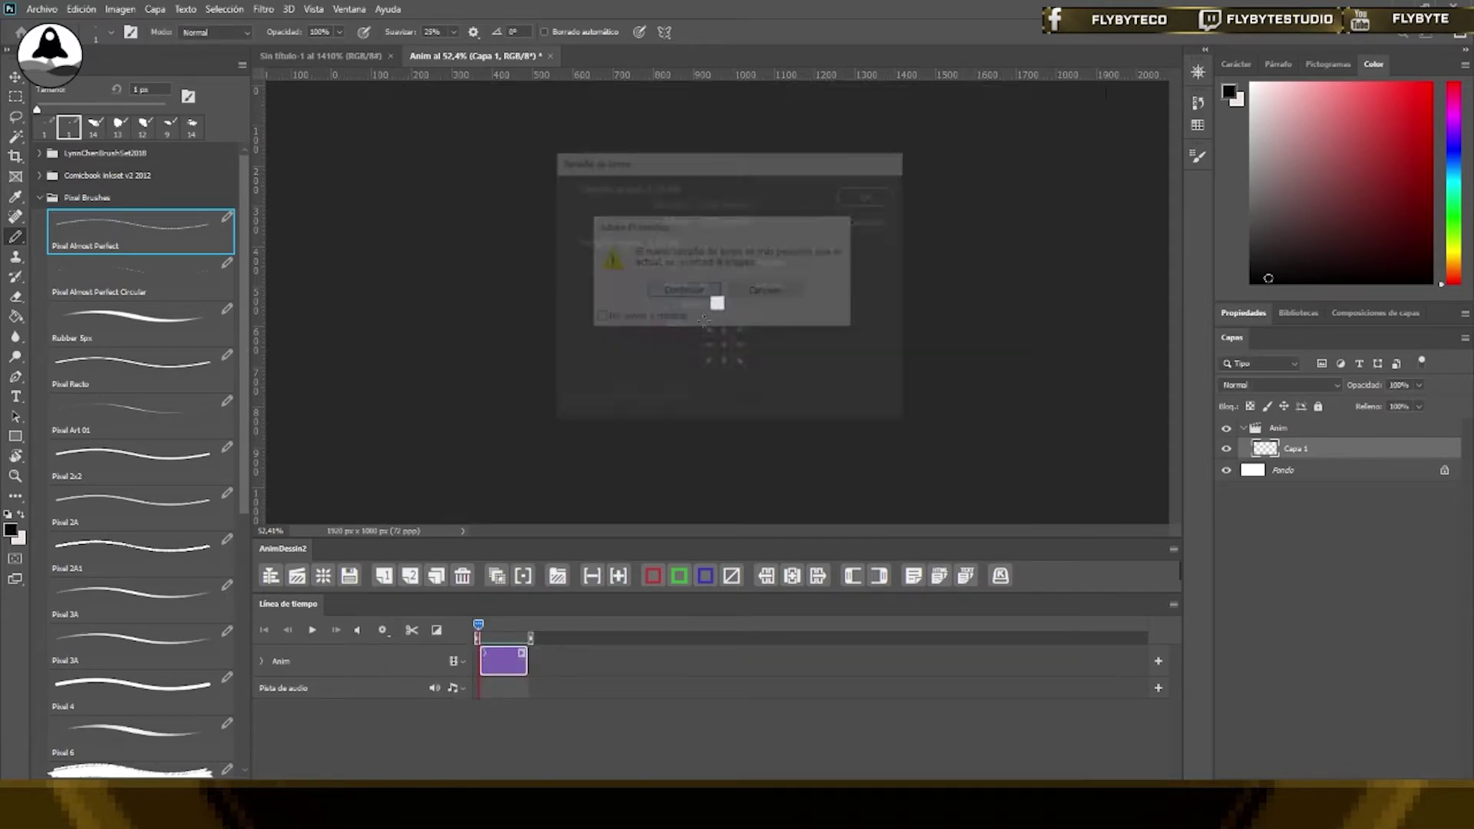
pyautogui.press('z')
pyautogui.moveTo(717, 304); pyautogui.dragTo(907, 234)
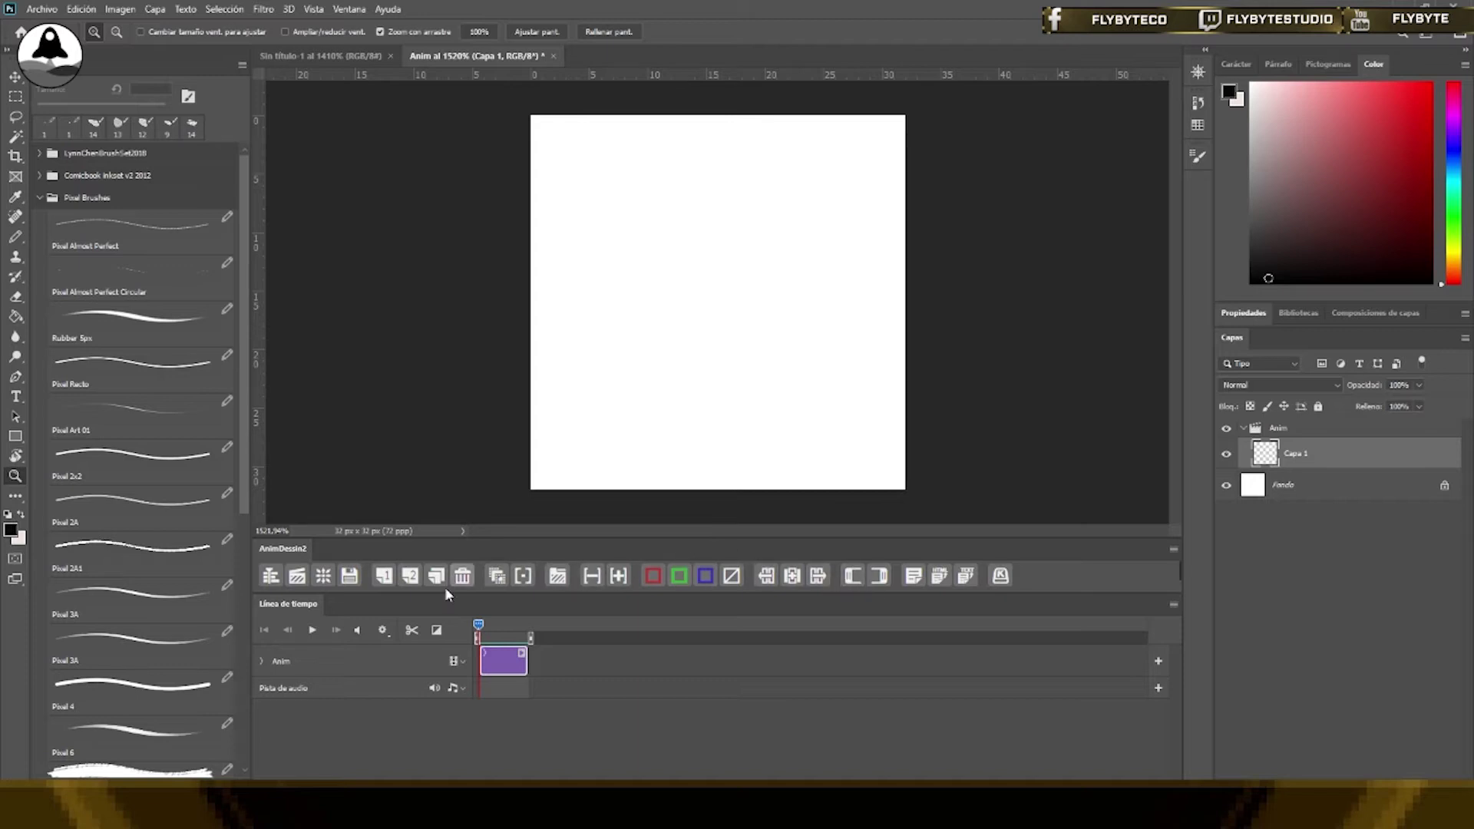
# Add a second frame and a Grupo de vídeos 1 track, then reselect the first clip
pyautogui.click(386, 578)
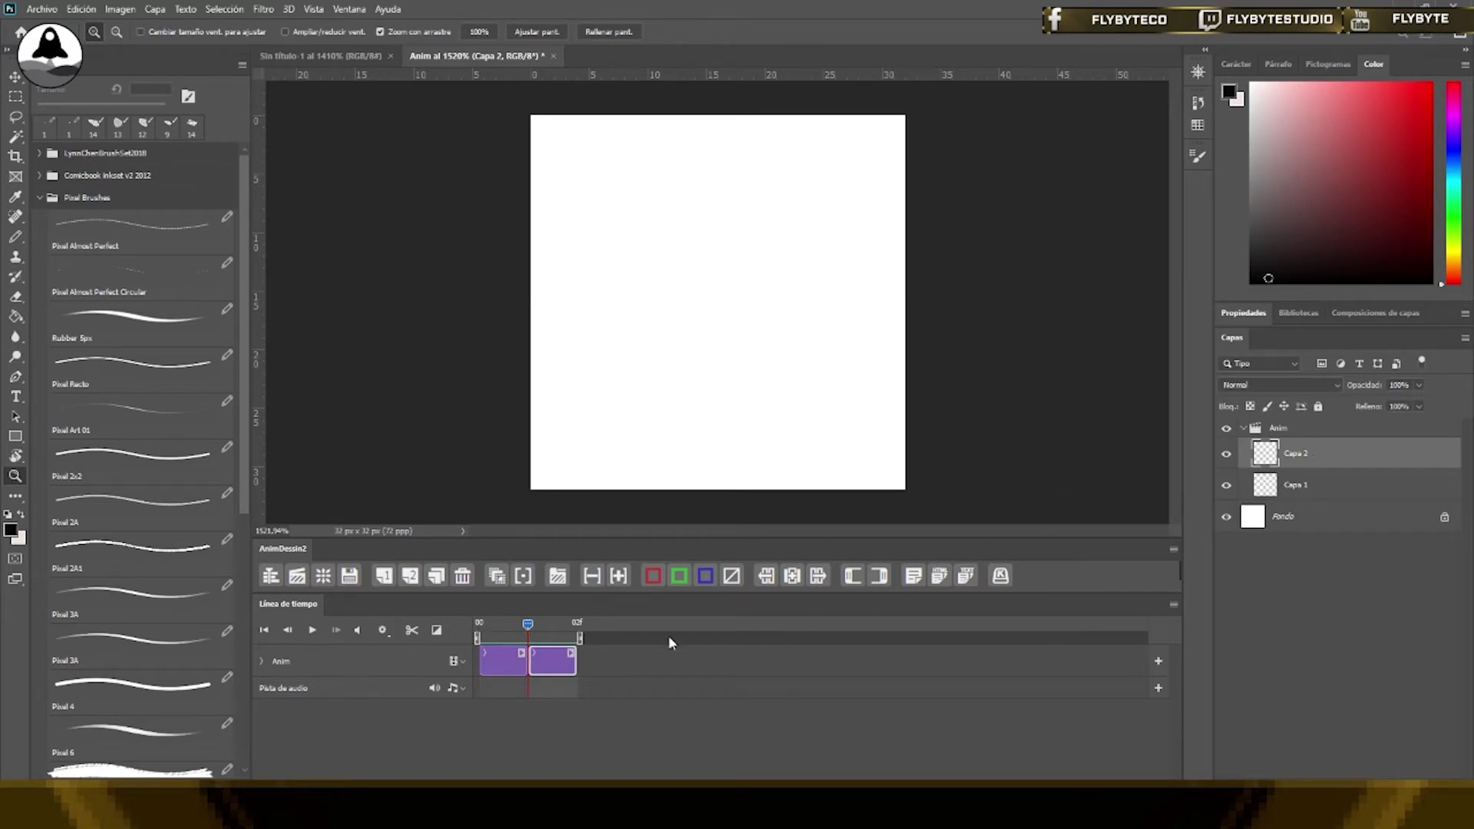
pyautogui.click(505, 624)
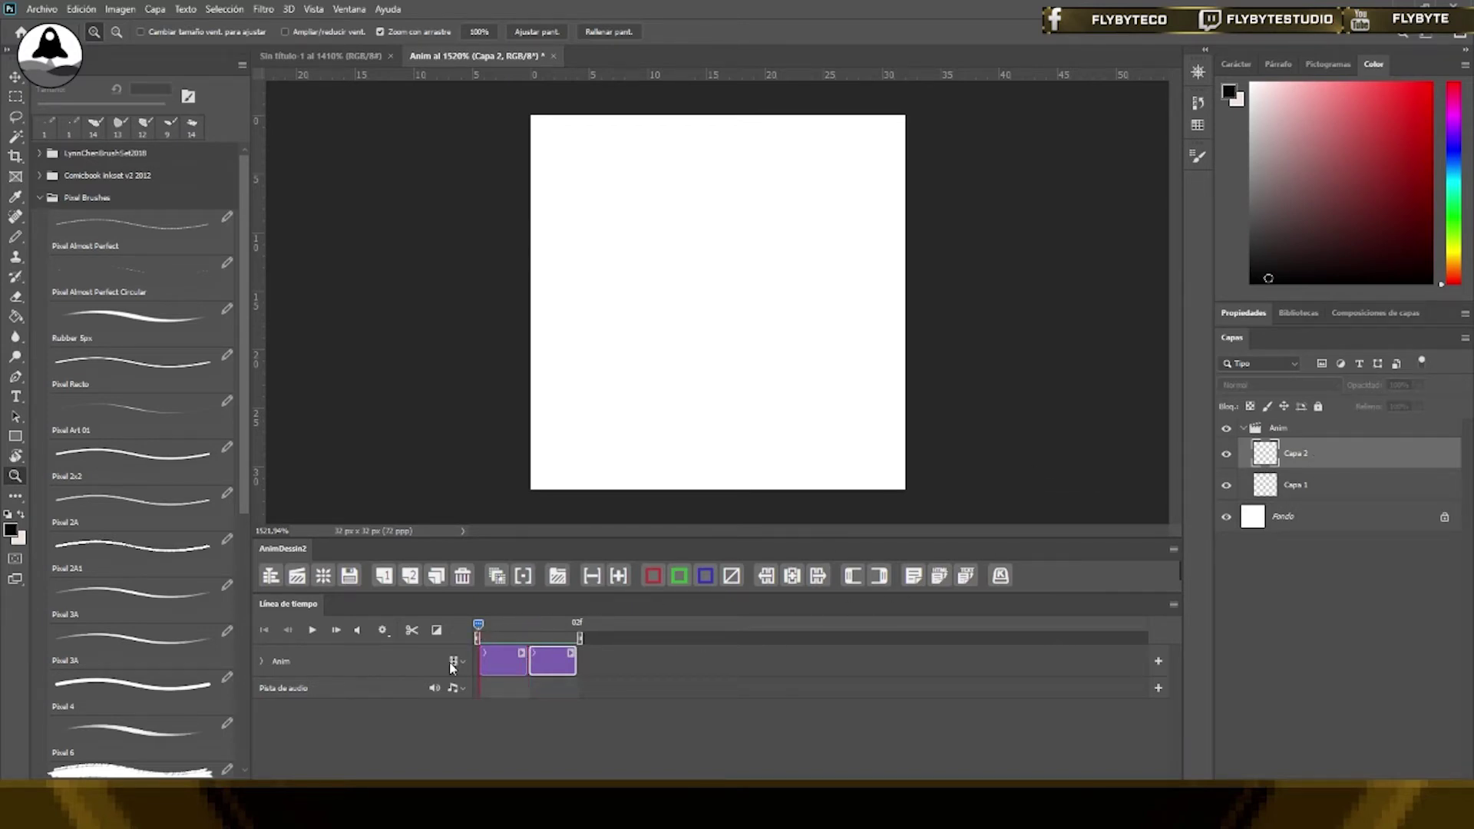
pyautogui.click(447, 666)
pyautogui.click(459, 661)
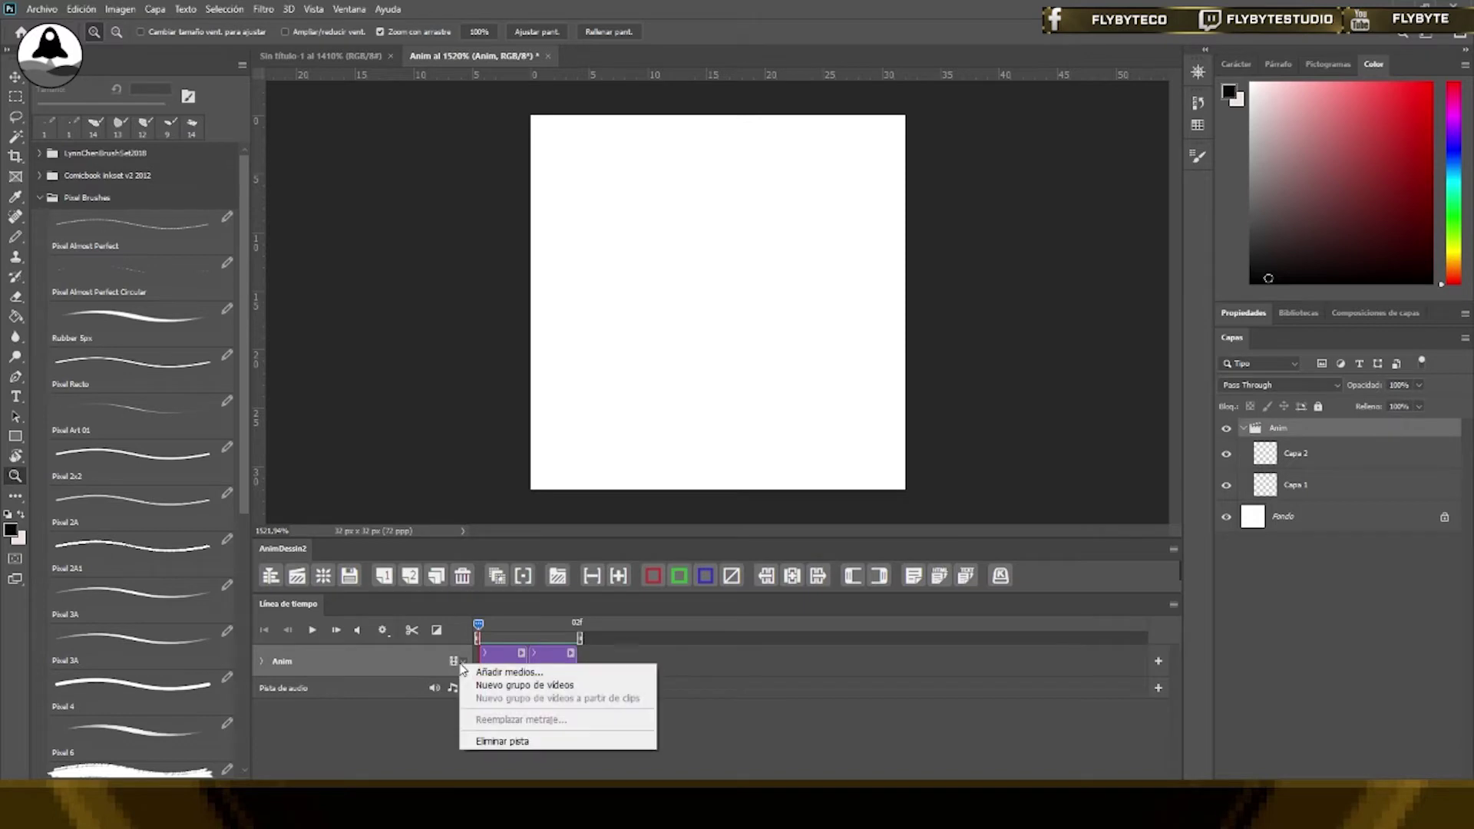
pyautogui.click(506, 685)
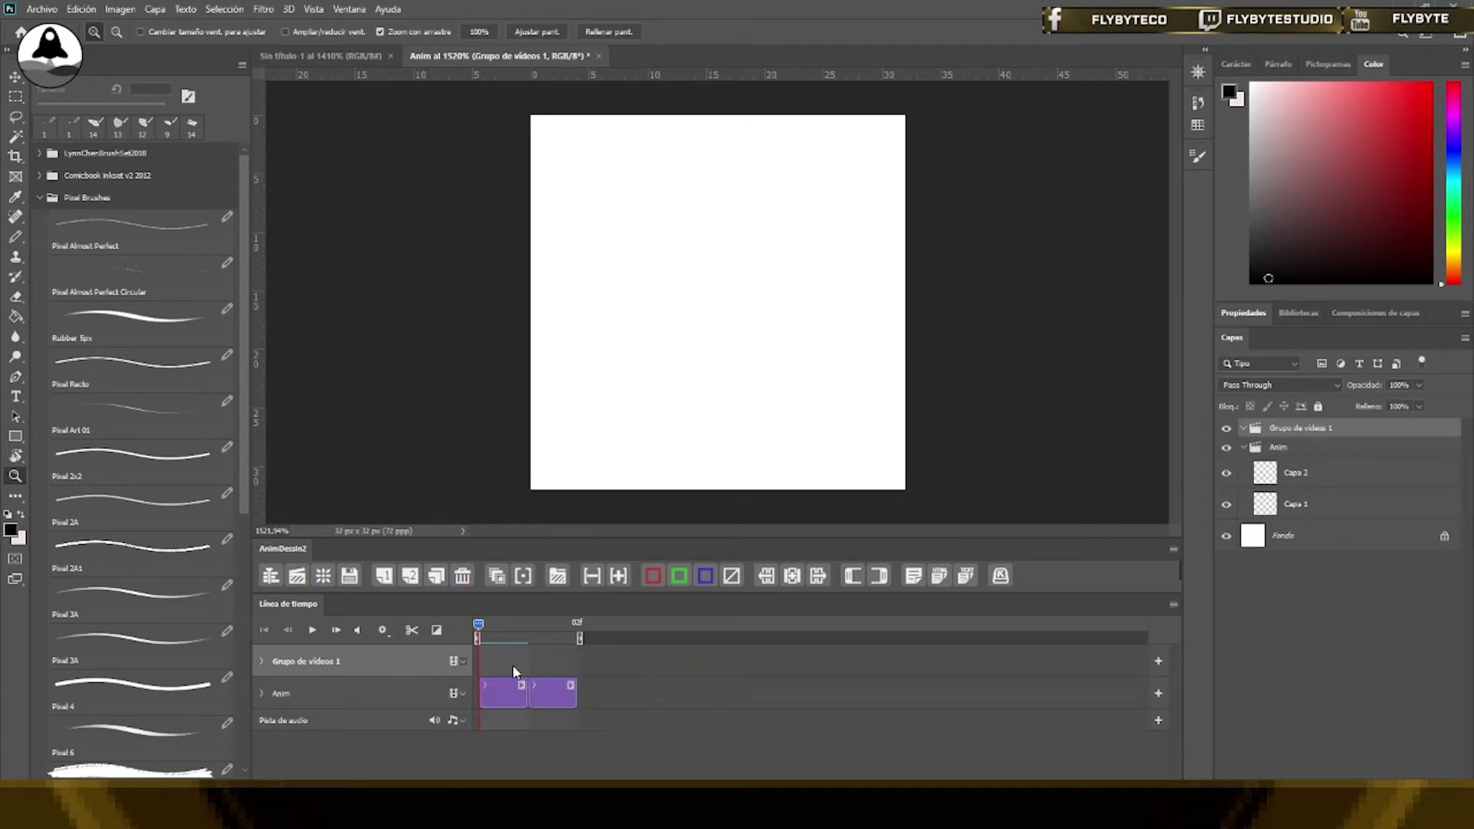
pyautogui.click(495, 693)
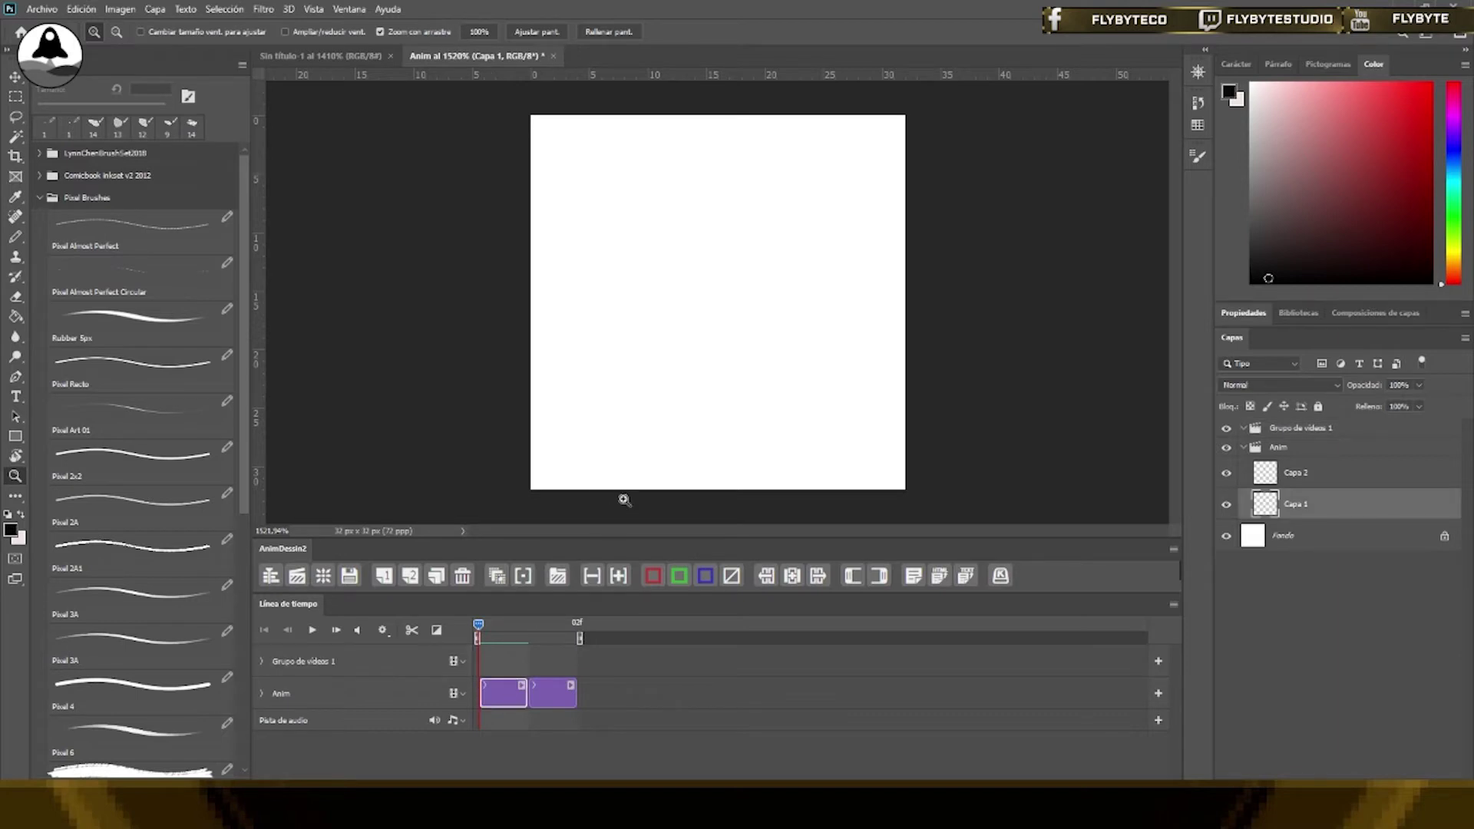
pyautogui.click(1454, 158)
# Sketch a blue-grey pixel oval on the first and second frames
pyautogui.click(1315, 153)
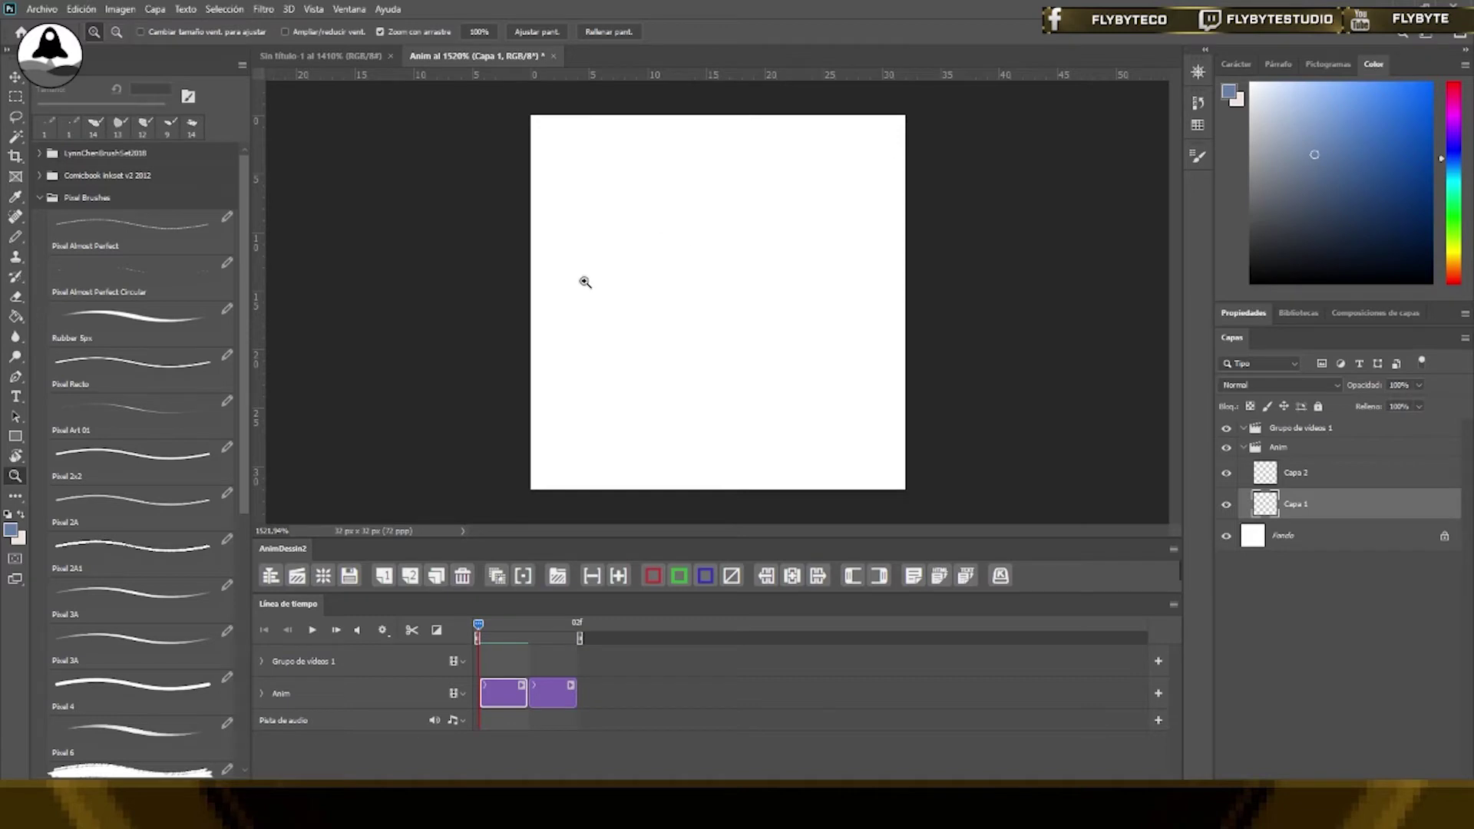
pyautogui.click(153, 226)
pyautogui.moveTo(734, 191)
pyautogui.mouseDown()
pyautogui.moveTo(678, 250)
pyautogui.moveTo(776, 158)
pyautogui.moveTo(770, 179)
pyautogui.mouseUp()
pyautogui.click(555, 693)
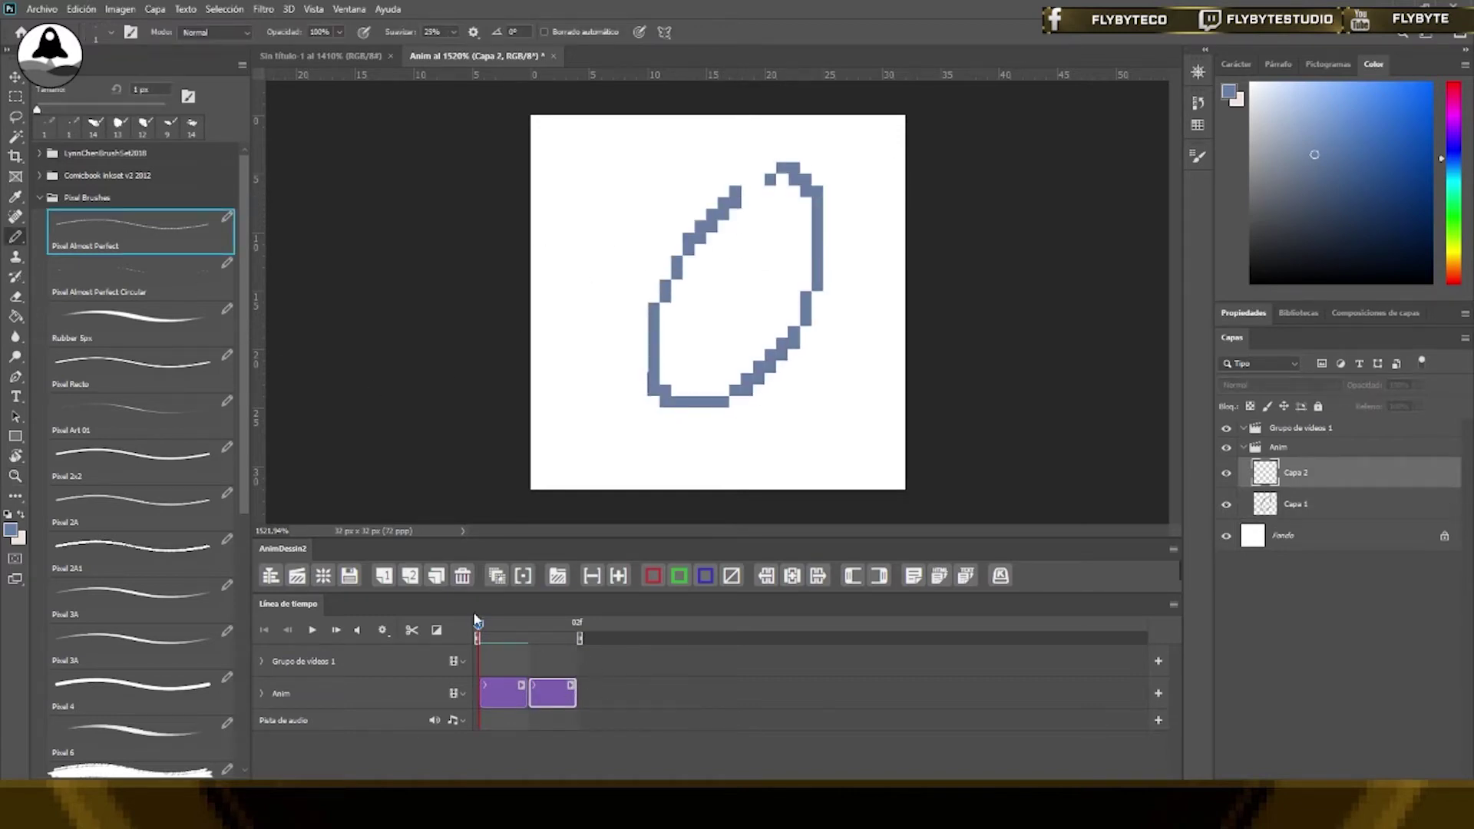
pyautogui.moveTo(477, 622); pyautogui.dragTo(527, 624)
pyautogui.moveTo(749, 212); pyautogui.dragTo(775, 226)
# Add a layer frame in Grupo de vídeos 1 and trace the oval's left side in black
pyautogui.press('Left')
pyautogui.click(411, 664)
pyautogui.click(409, 577)
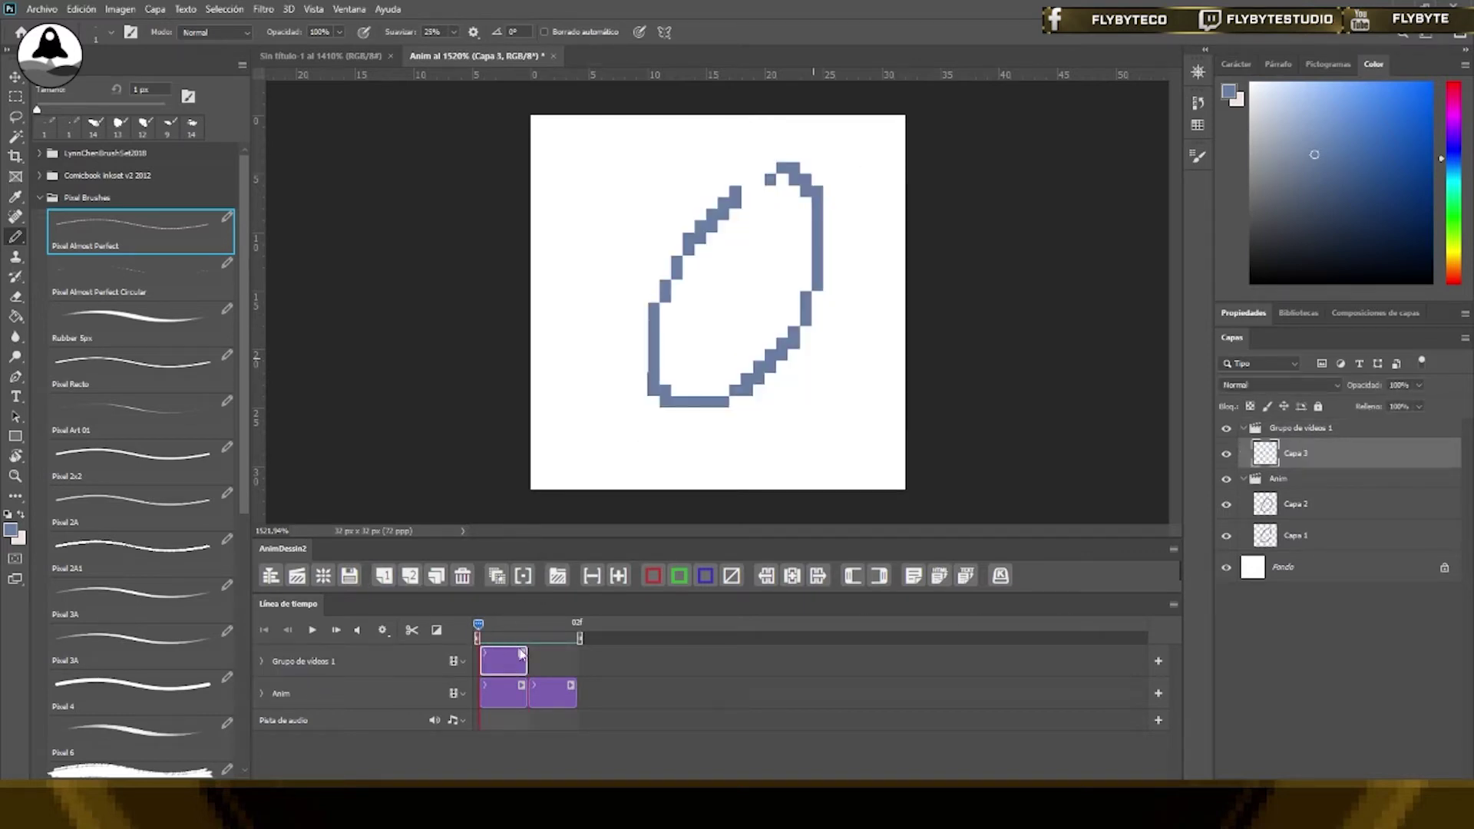
pyautogui.click(1256, 271)
pyautogui.moveTo(652, 376)
pyautogui.mouseDown()
pyautogui.moveTo(654, 304)
pyautogui.moveTo(711, 201)
pyautogui.mouseUp()
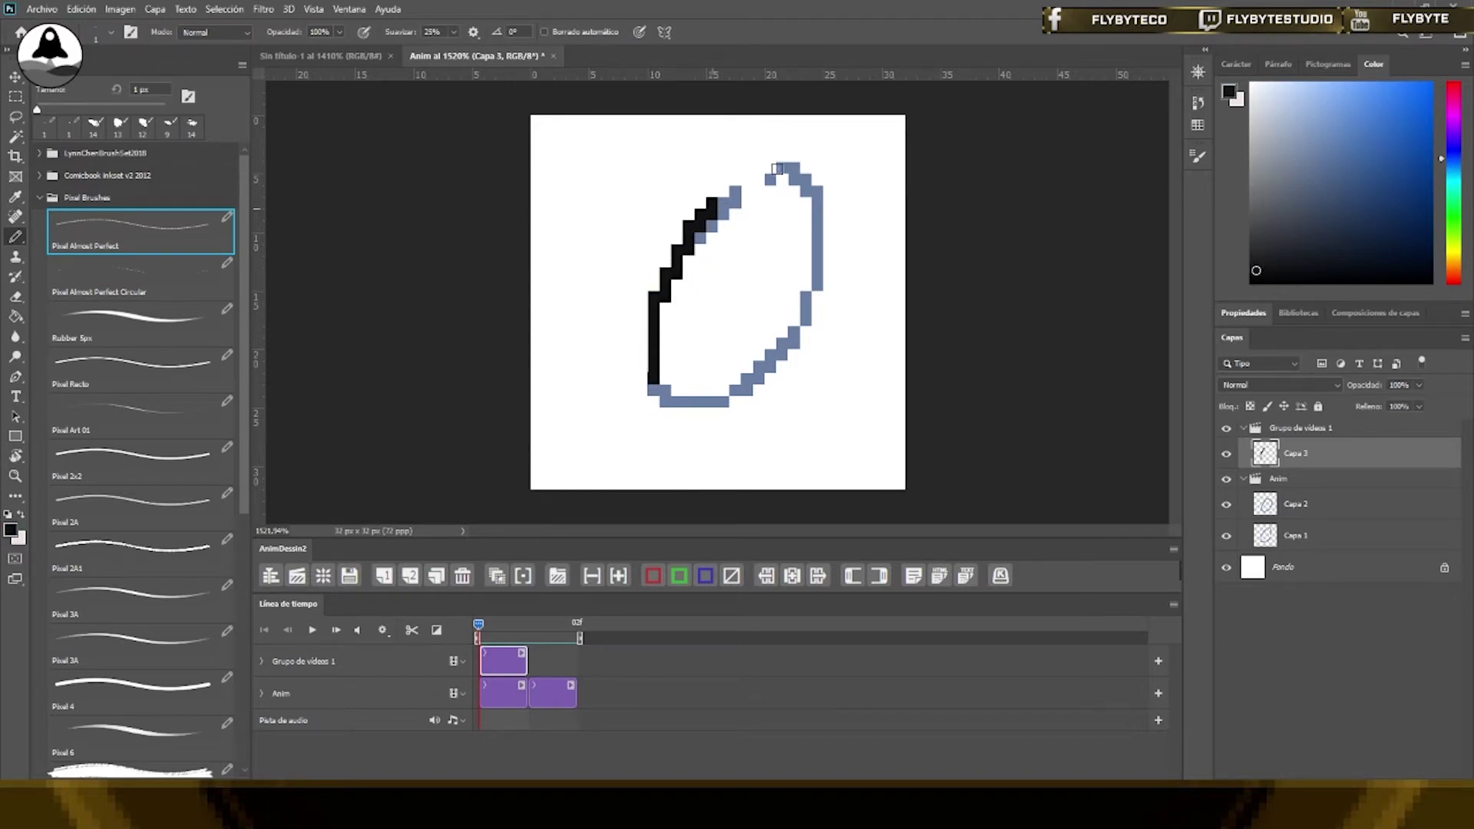
pyautogui.hotkey('ctrl', 'z')
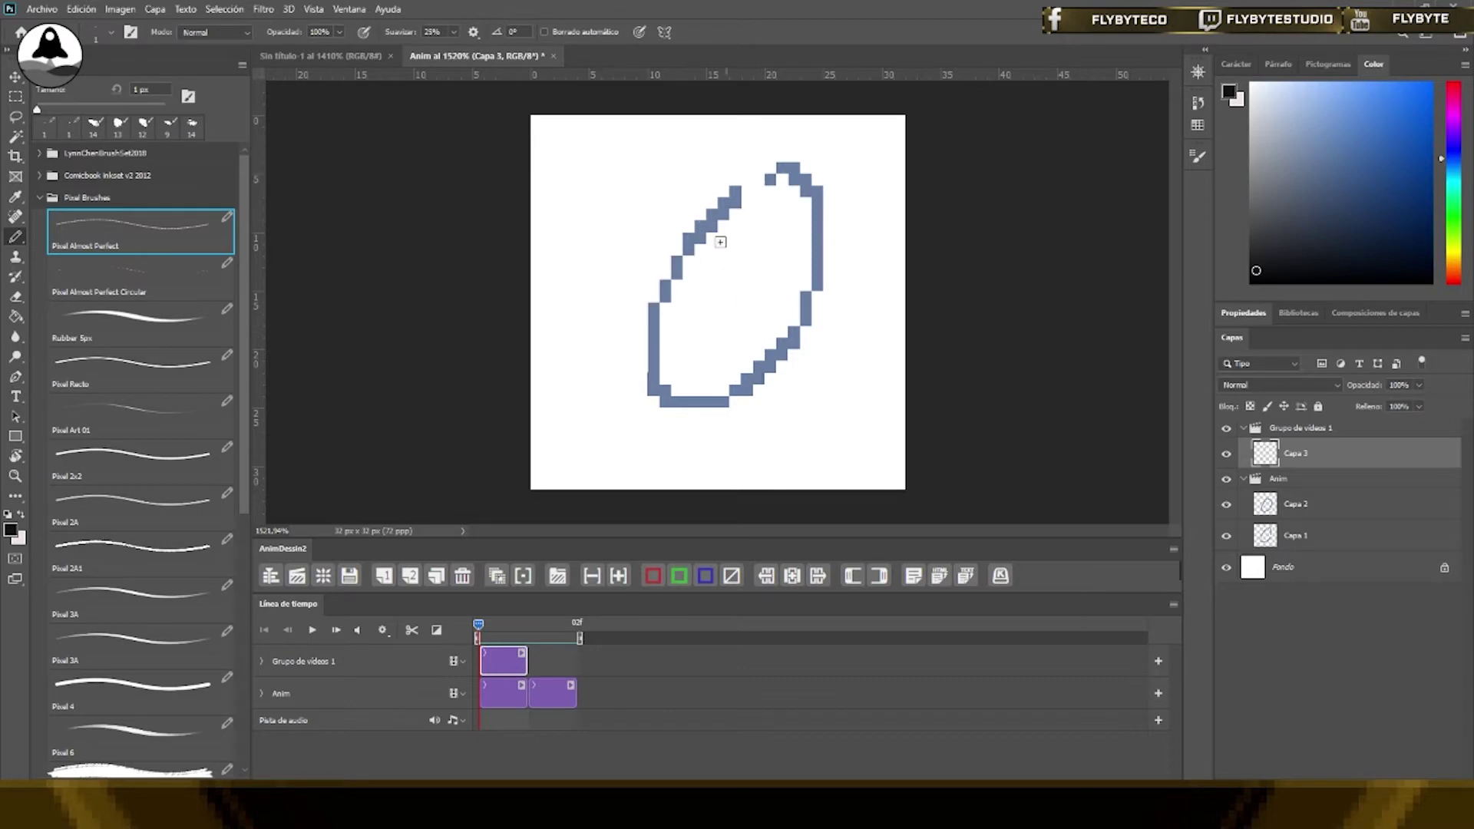
pyautogui.moveTo(654, 372)
pyautogui.mouseDown()
pyautogui.moveTo(695, 224)
pyautogui.moveTo(734, 192)
pyautogui.mouseUp()
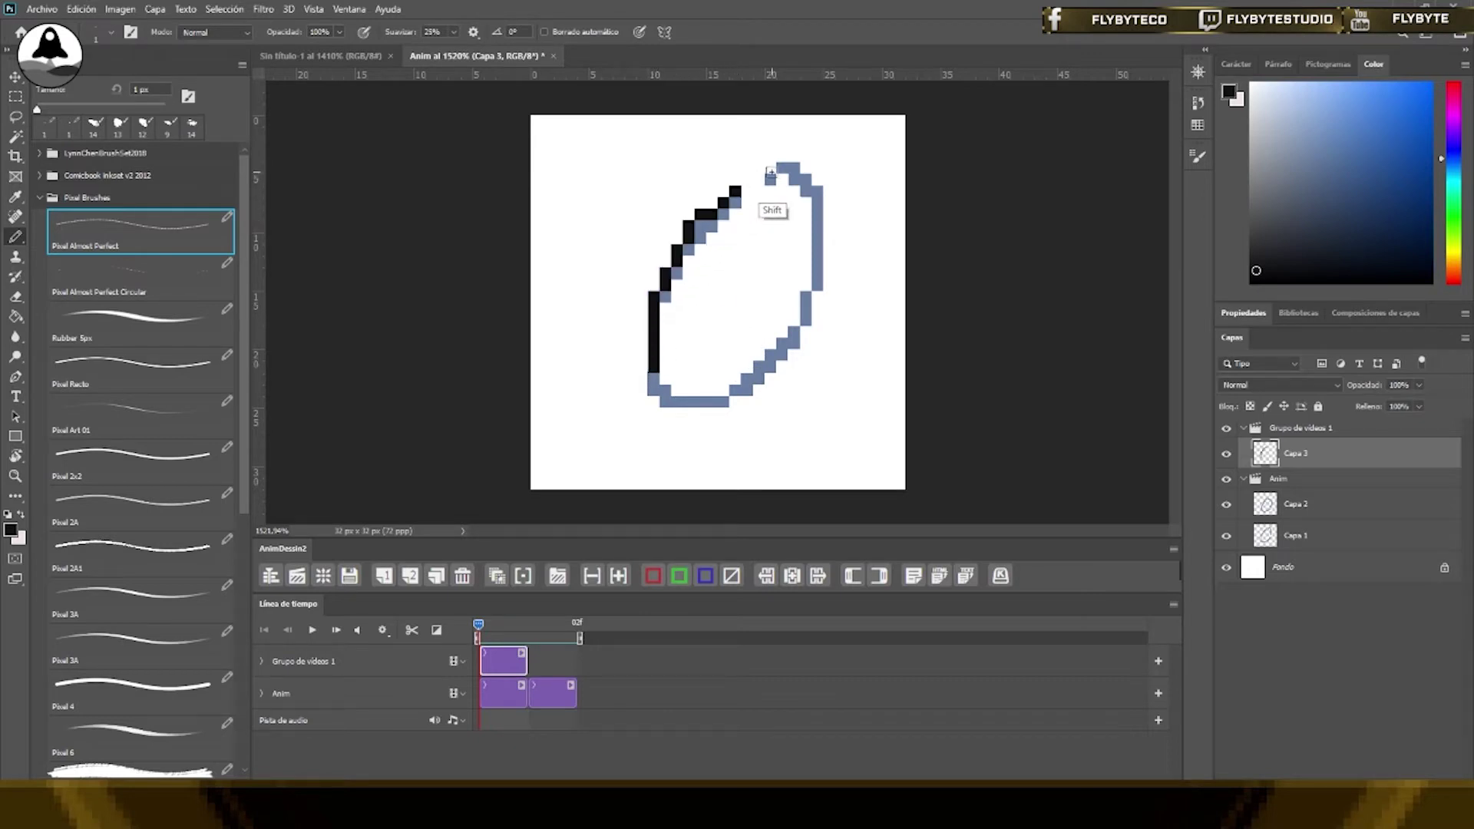
# Finish the black outline around the oval and erase the stray pixel above it
pyautogui.keyDown('shift'); pyautogui.click(770, 173); pyautogui.keyUp('shift')
pyautogui.keyDown('shift'); pyautogui.click(818, 191); pyautogui.keyUp('shift')
pyautogui.keyDown('shift'); pyautogui.click(820, 307); pyautogui.keyUp('shift')
pyautogui.keyDown('shift'); pyautogui.click(770, 367); pyautogui.keyUp('shift')
pyautogui.keyDown('shift'); pyautogui.click(733, 397); pyautogui.keyUp('shift')
pyautogui.keyDown('shift'); pyautogui.click(665, 401); pyautogui.keyUp('shift')
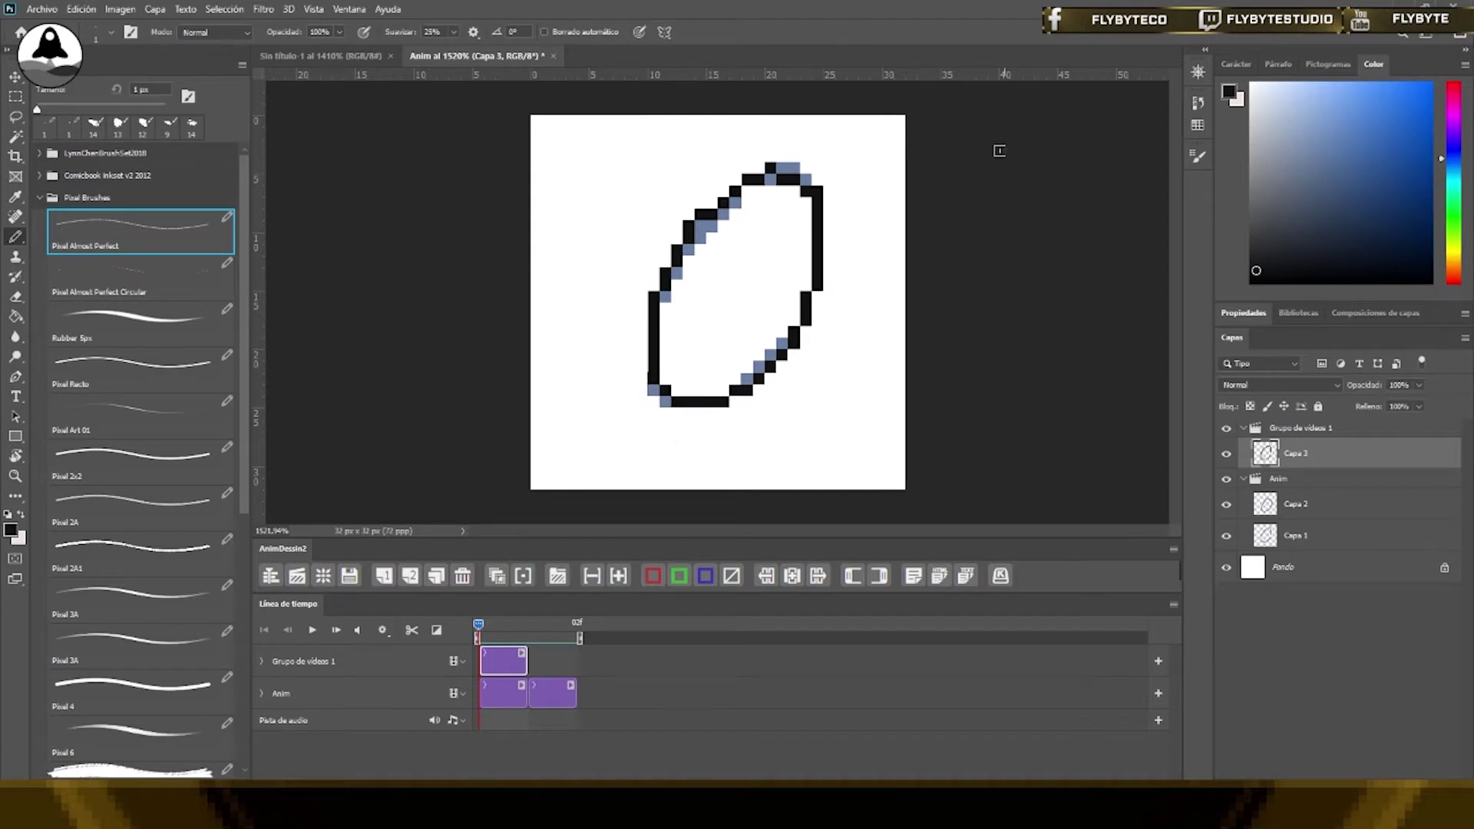
pyautogui.click(770, 179)
pyautogui.press('e')
pyautogui.click(771, 167)
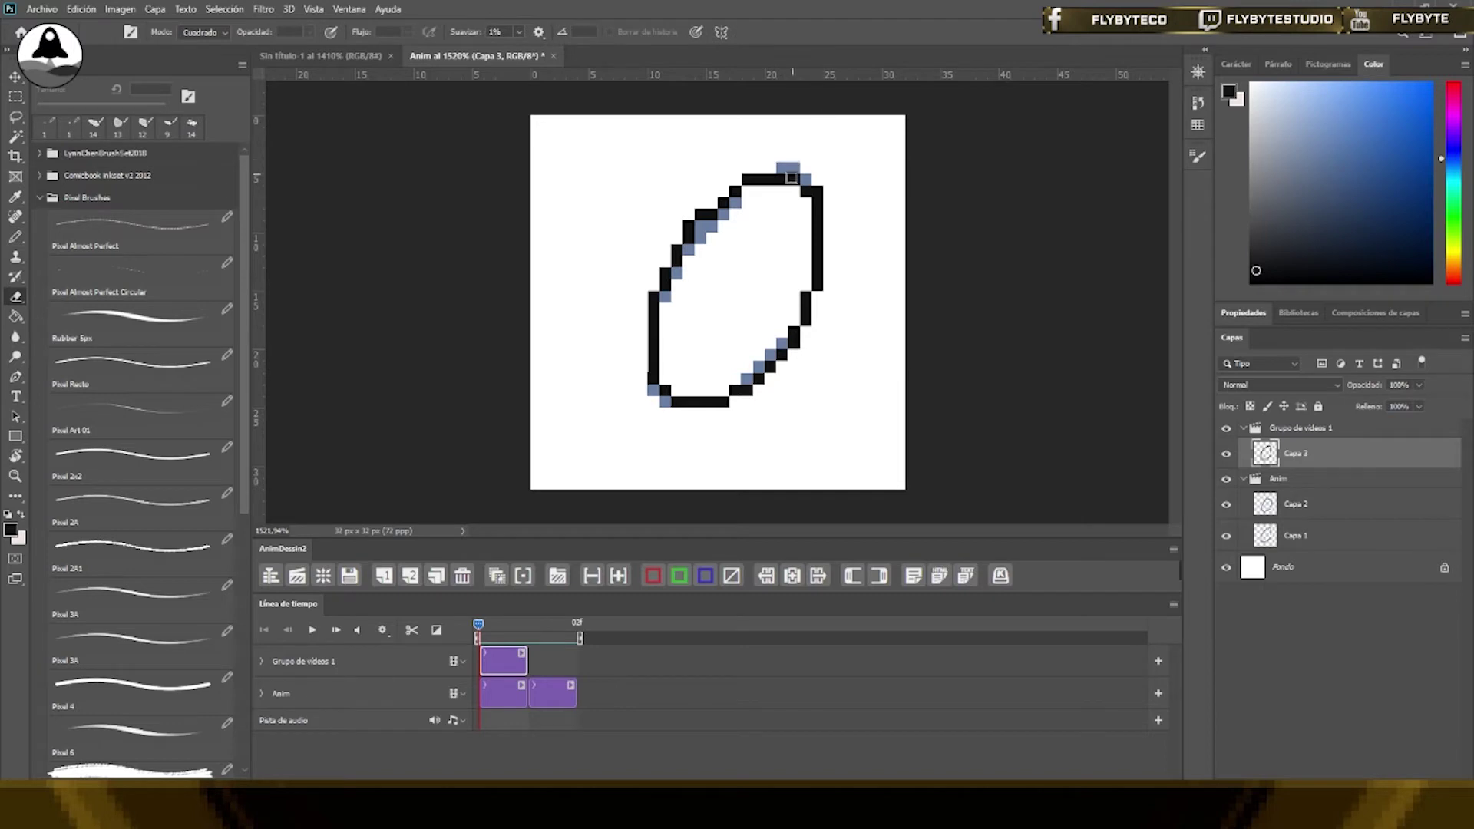
pyautogui.click(458, 661)
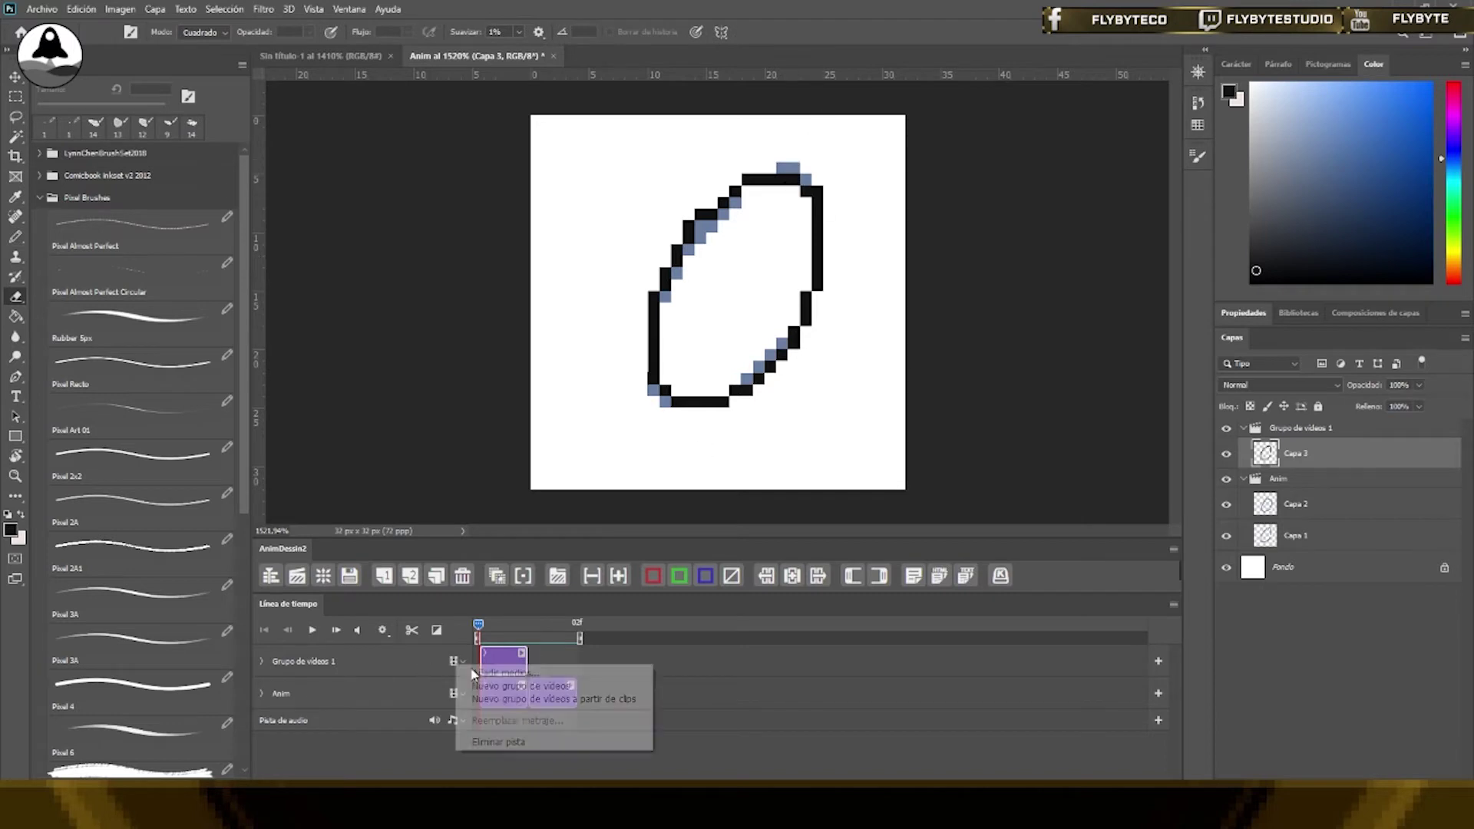
# Delete the Grupo de vídeos 1 track and second frame, and clear the oval from Capa 1
pyautogui.click(499, 742)
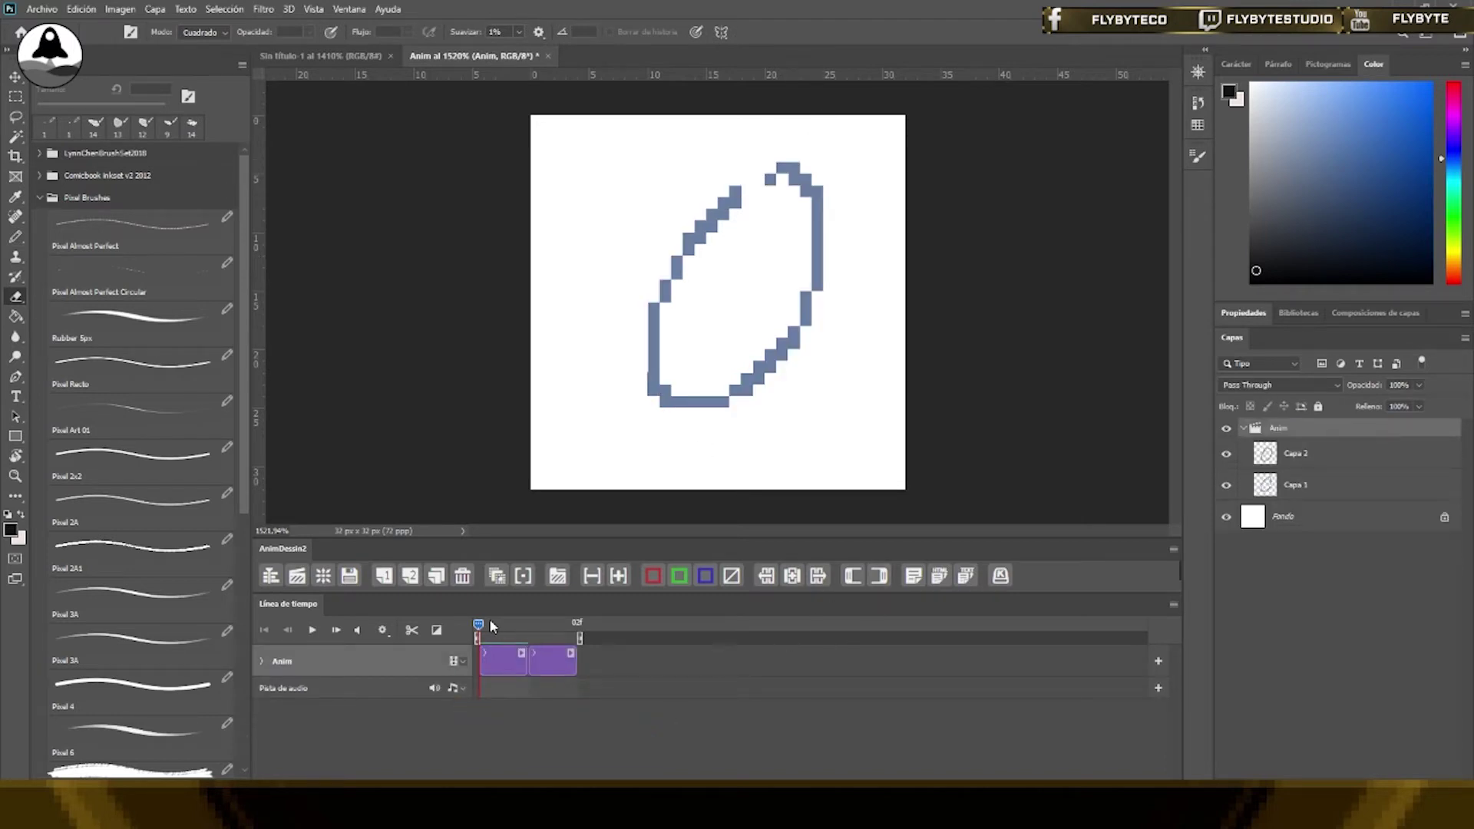
pyautogui.click(564, 669)
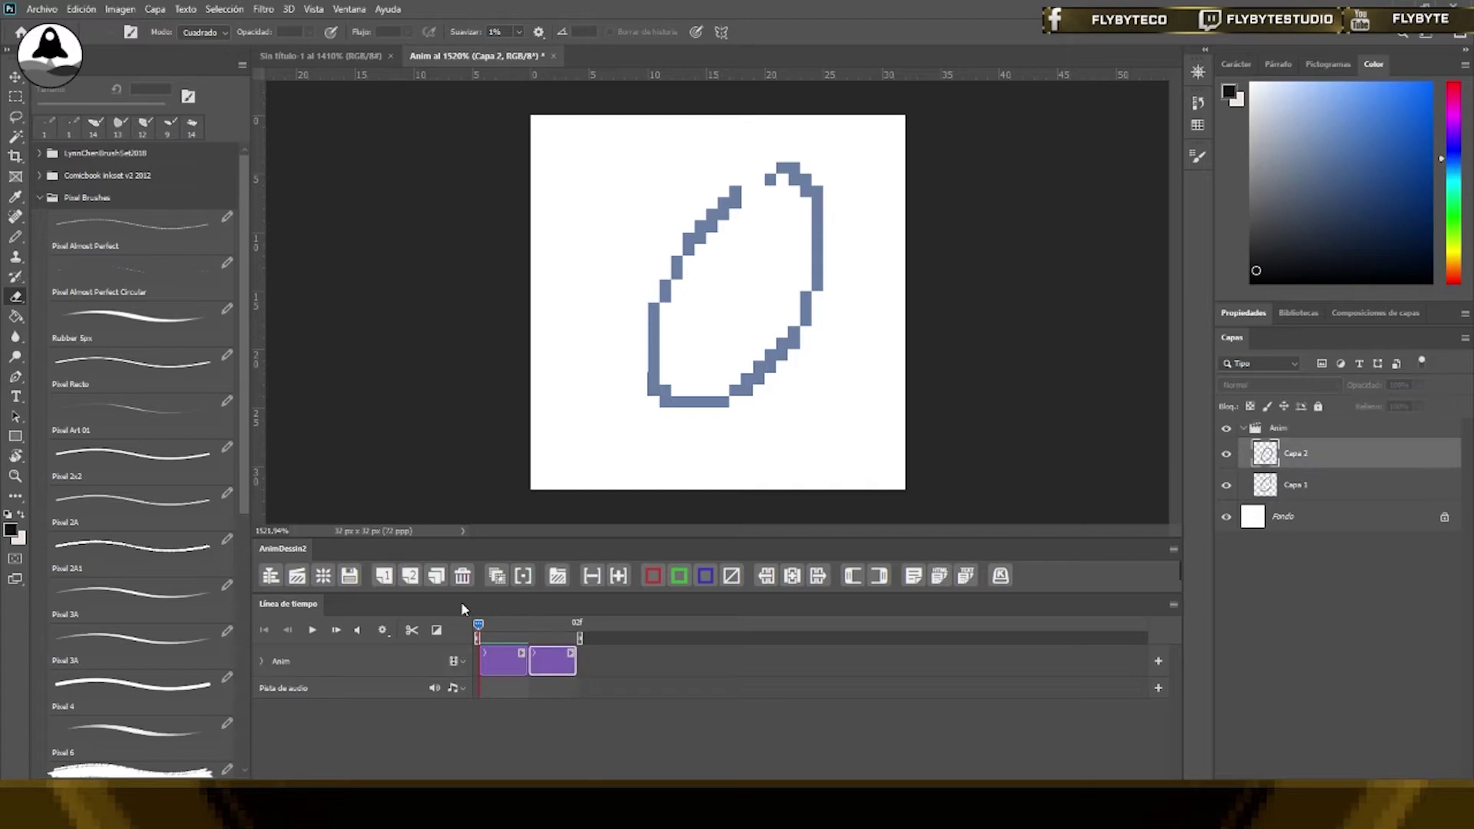
pyautogui.click(462, 576)
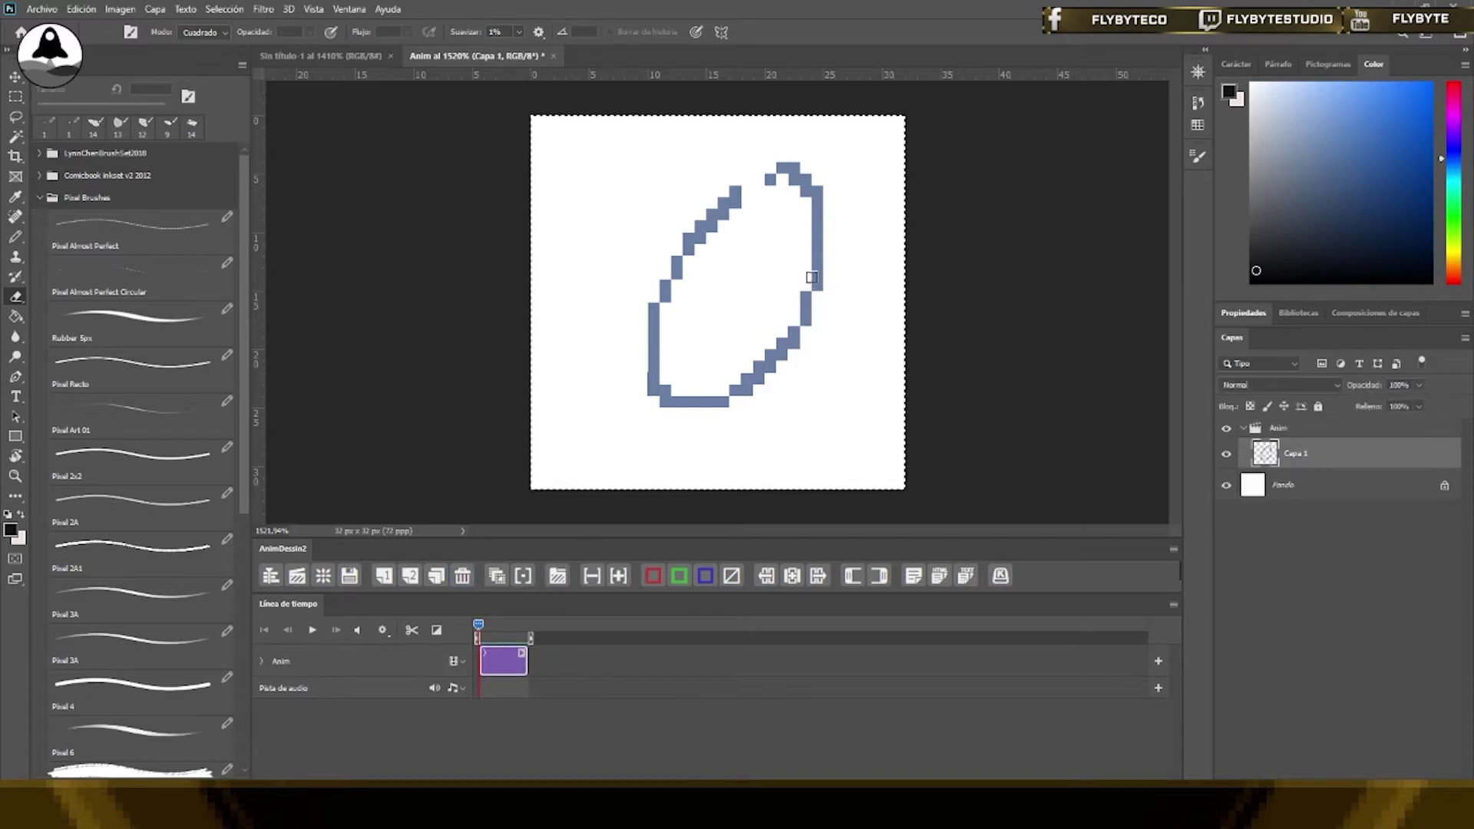
pyautogui.press('Delete')
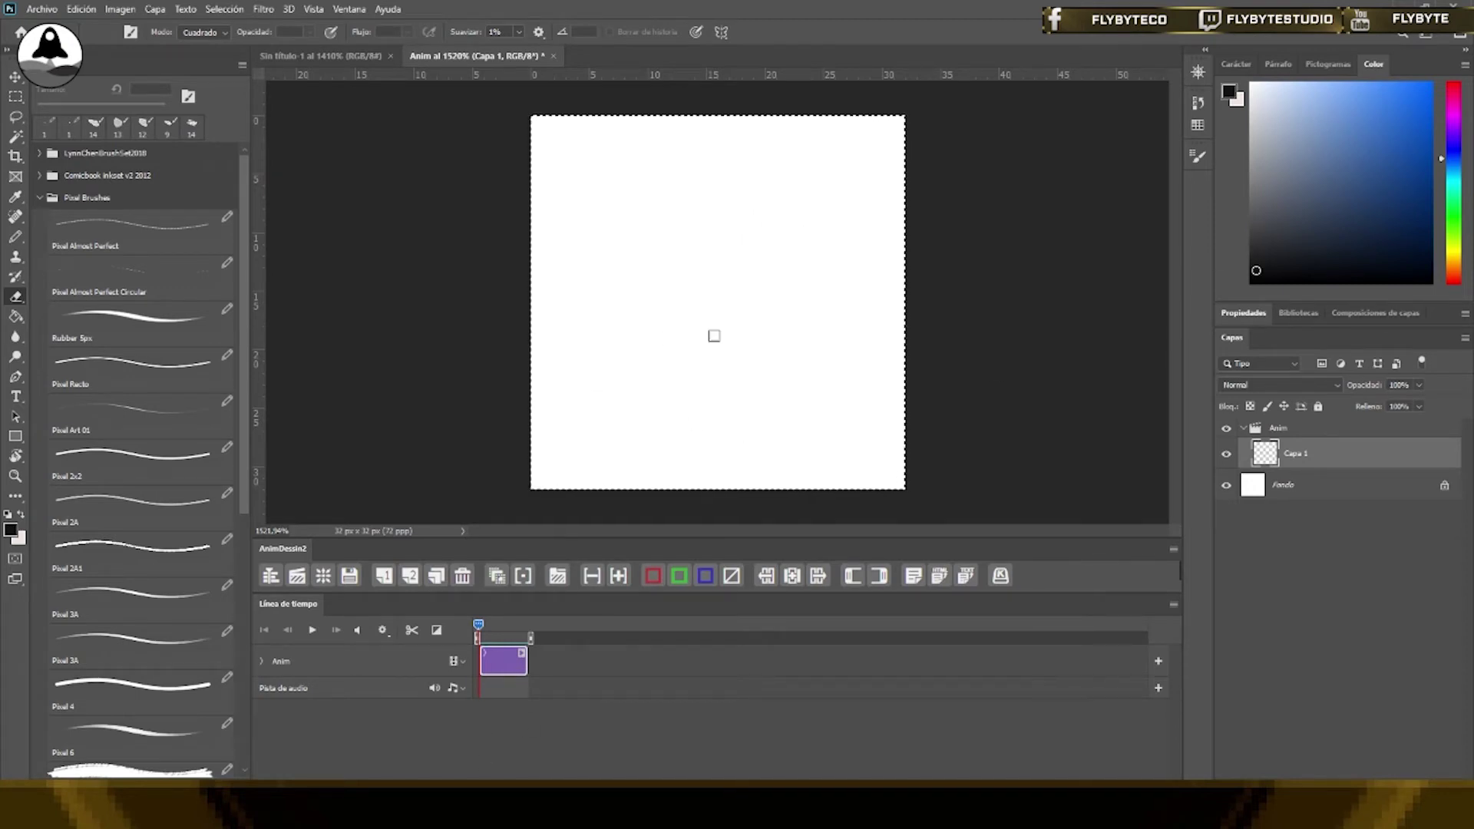
pyautogui.moveTo(1455, 270)
pyautogui.mouseDown()
pyautogui.moveTo(1456, 286)
pyautogui.moveTo(1453, 141)
pyautogui.mouseUp()
# Try dark red, then settle on a medium blue drawing colour
pyautogui.click(1416, 129)
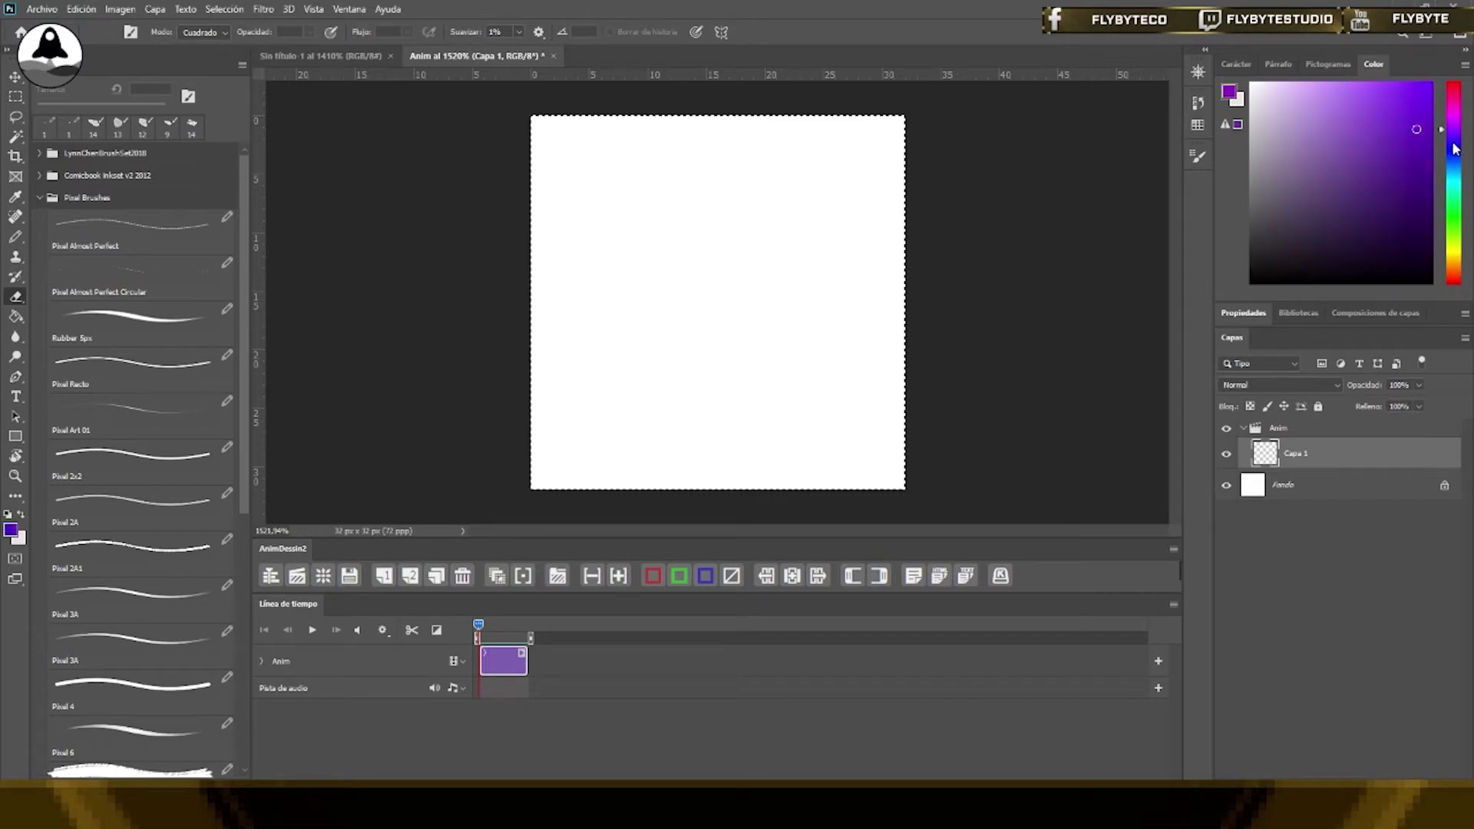
pyautogui.click(1451, 278)
pyautogui.click(1410, 208)
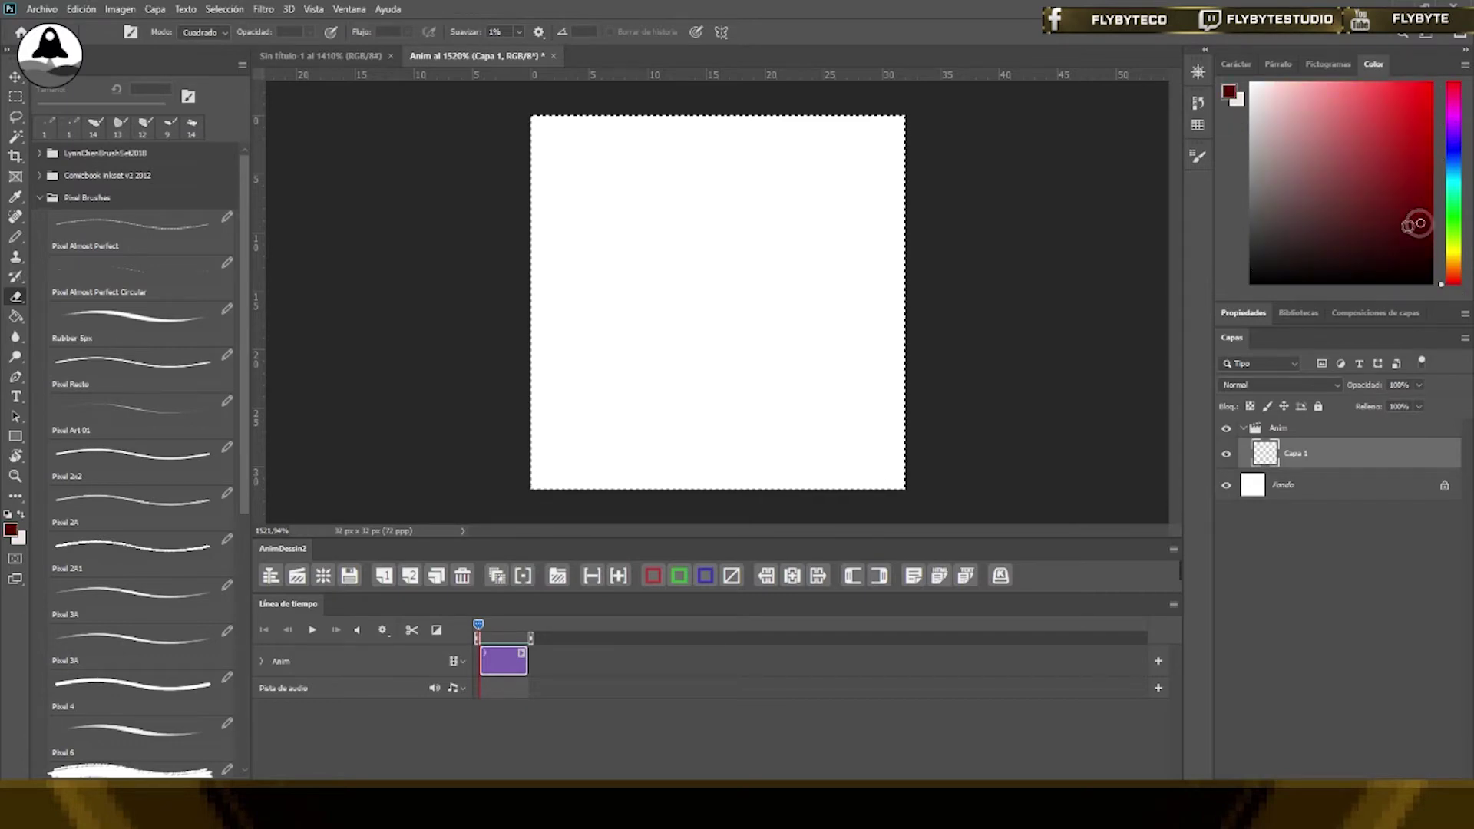
pyautogui.click(1451, 156)
pyautogui.click(1390, 163)
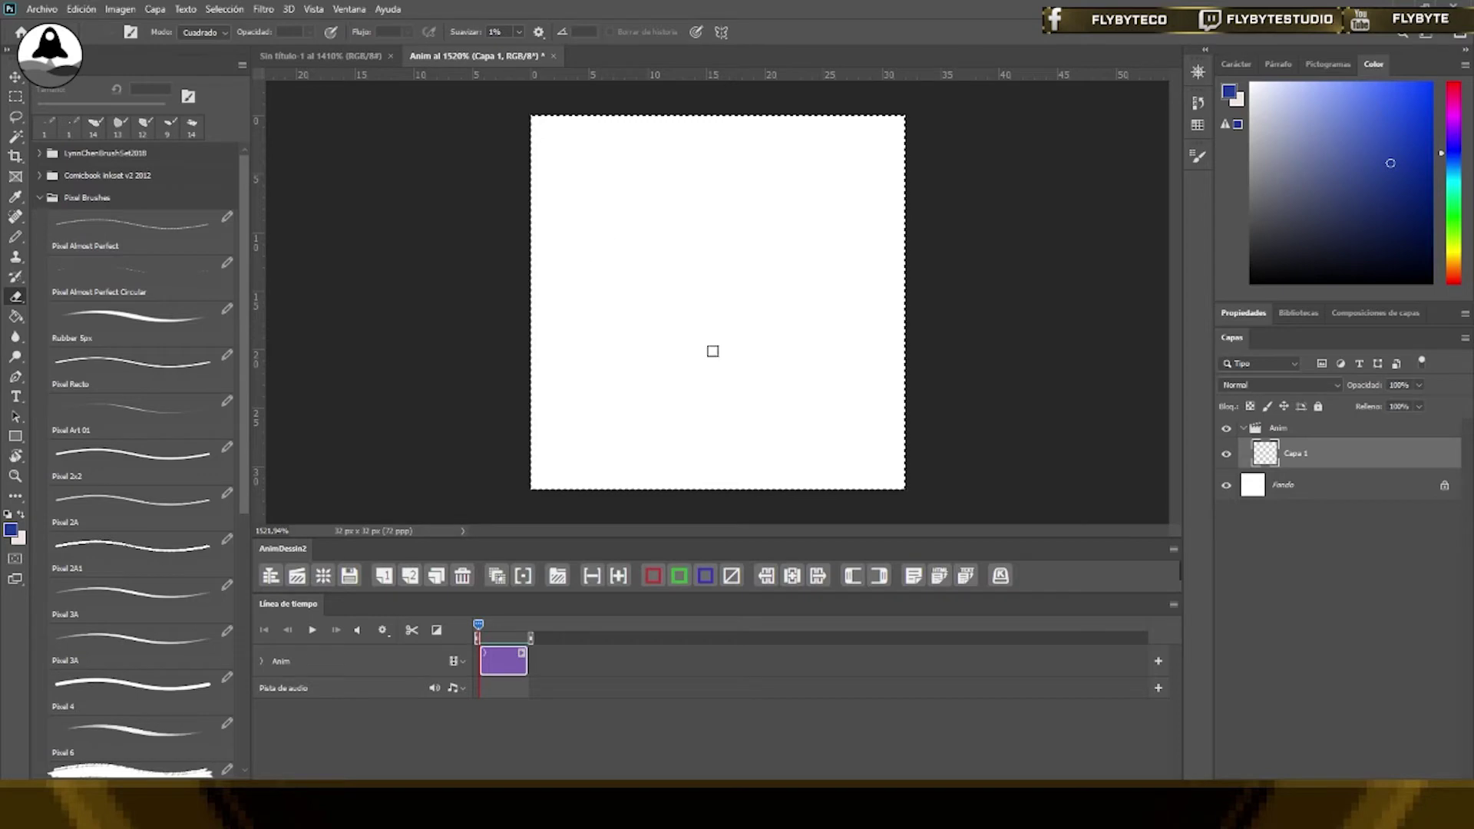
pyautogui.click(1173, 605)
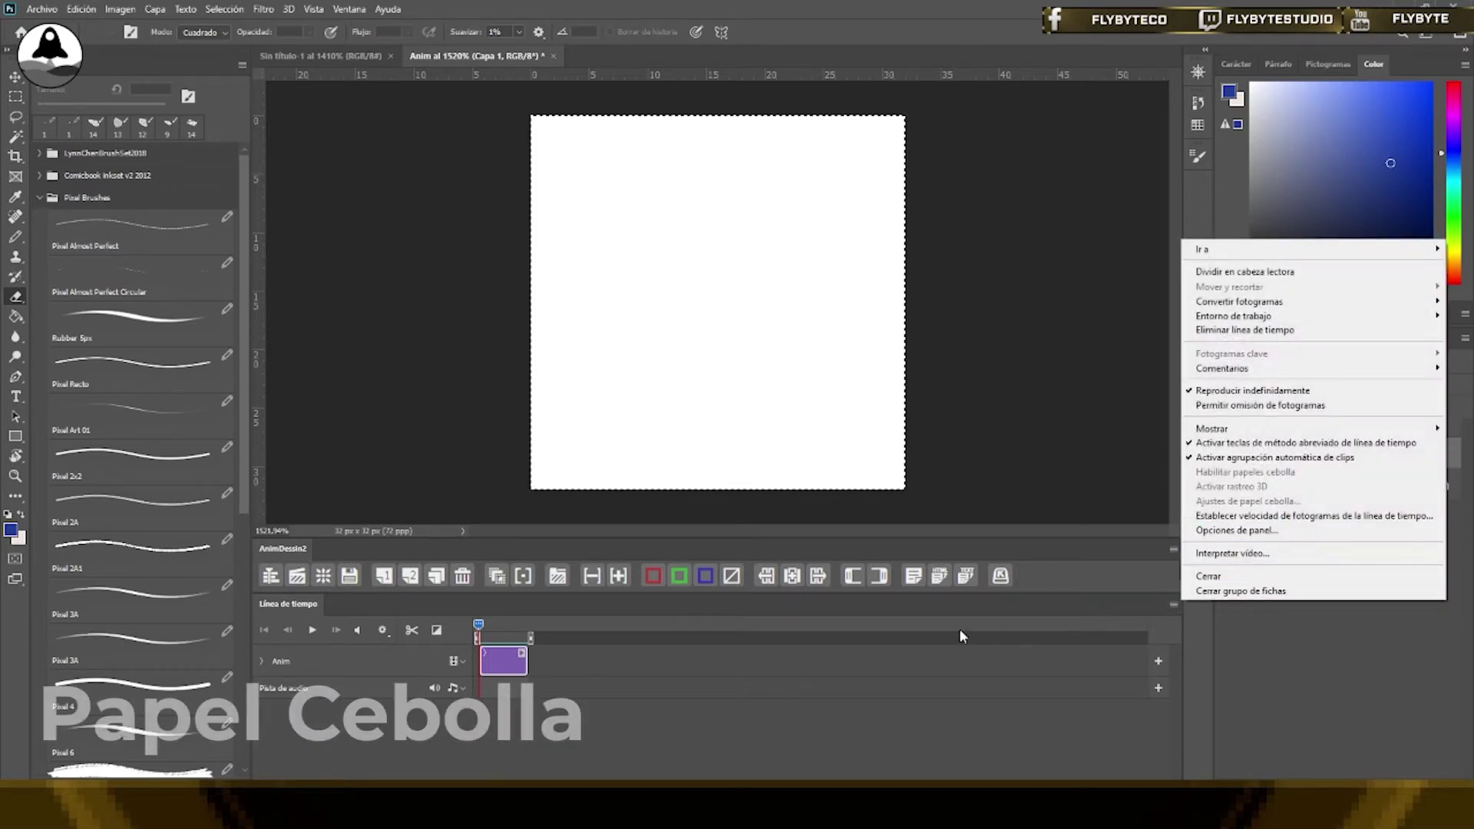
# Add blank frames up to Capa 3 and enable onion skinning
pyautogui.click(906, 153)
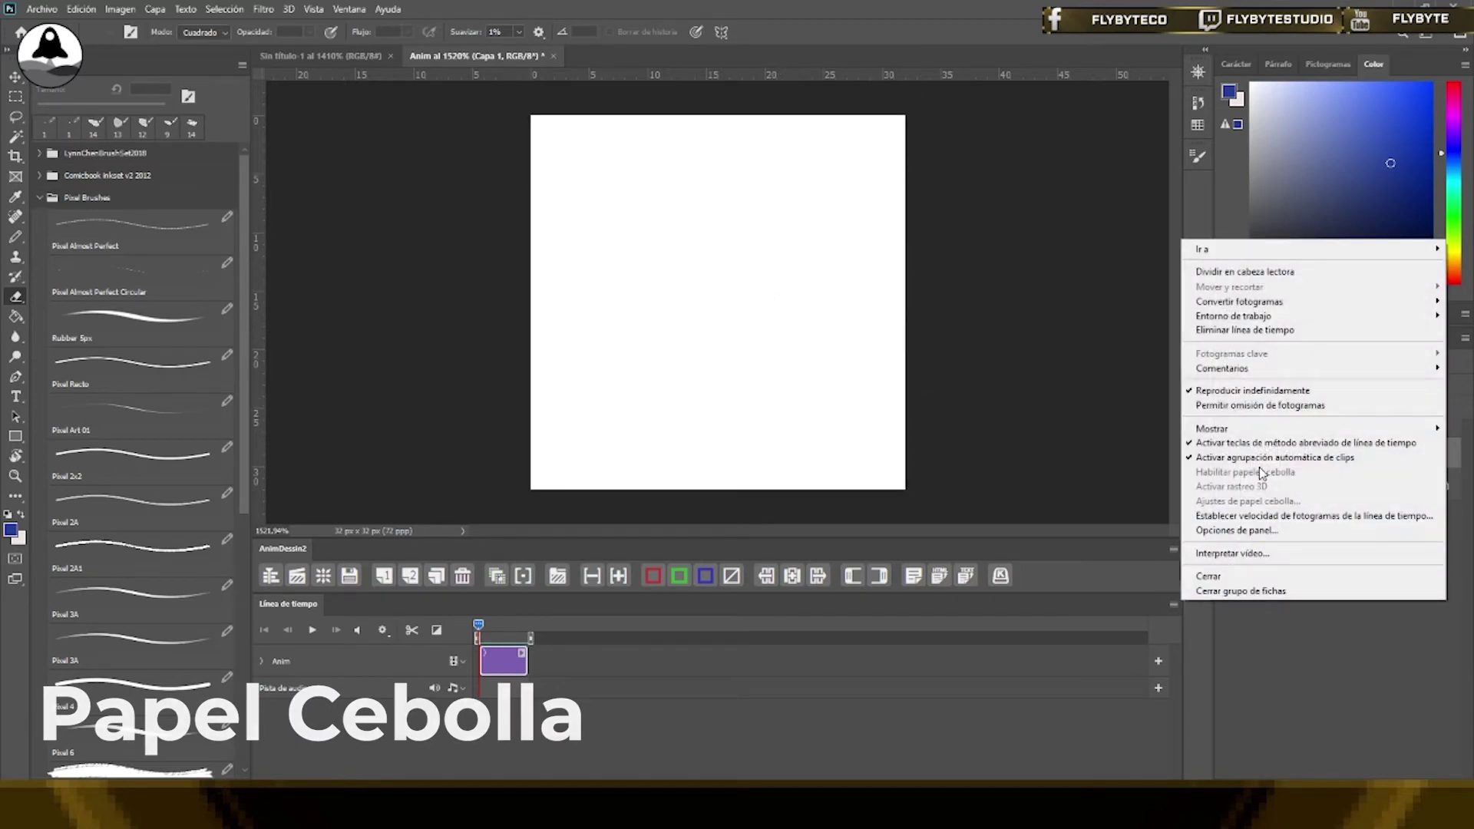
pyautogui.click(353, 588)
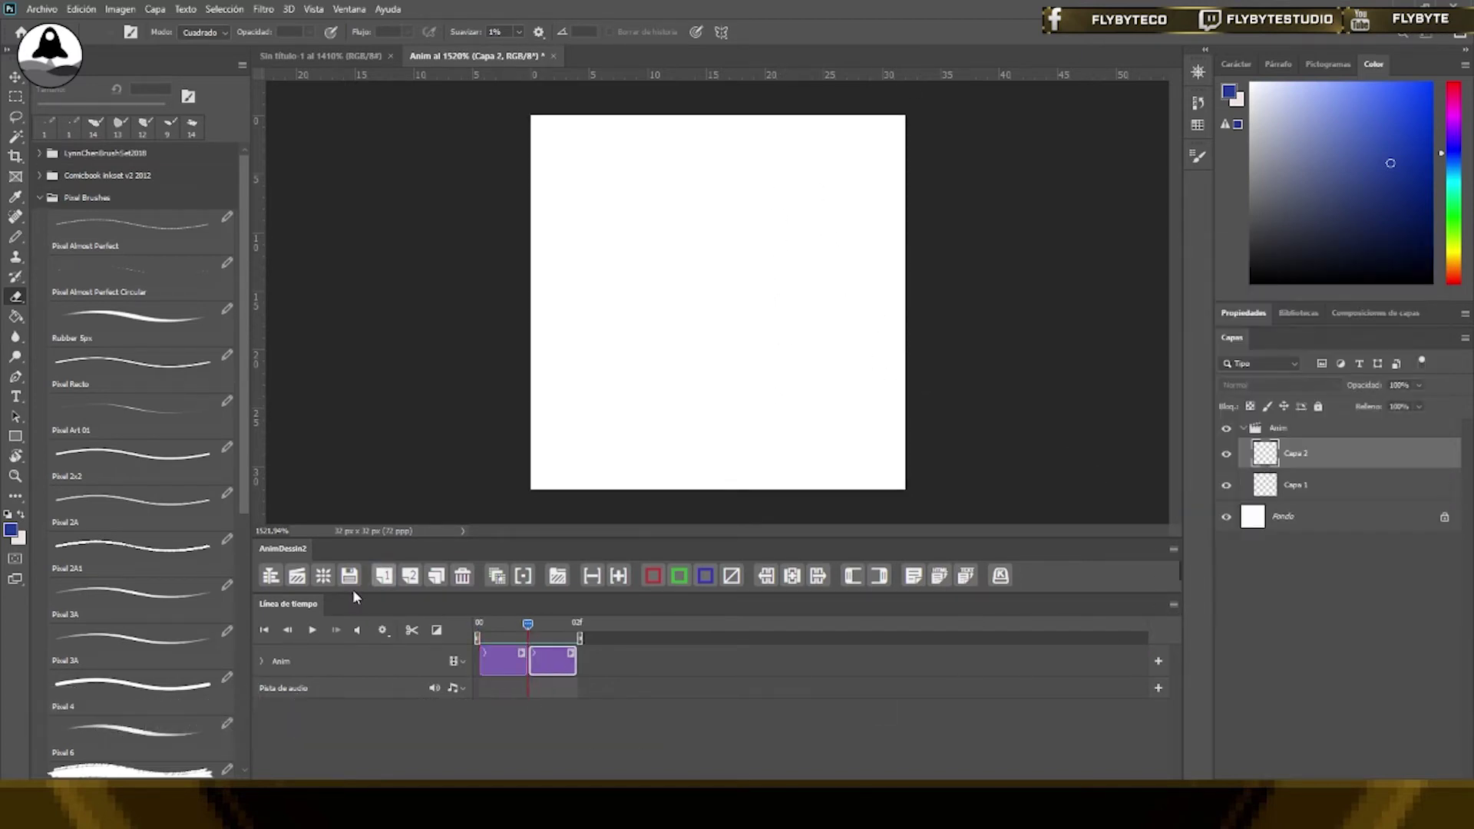
pyautogui.click(1174, 604)
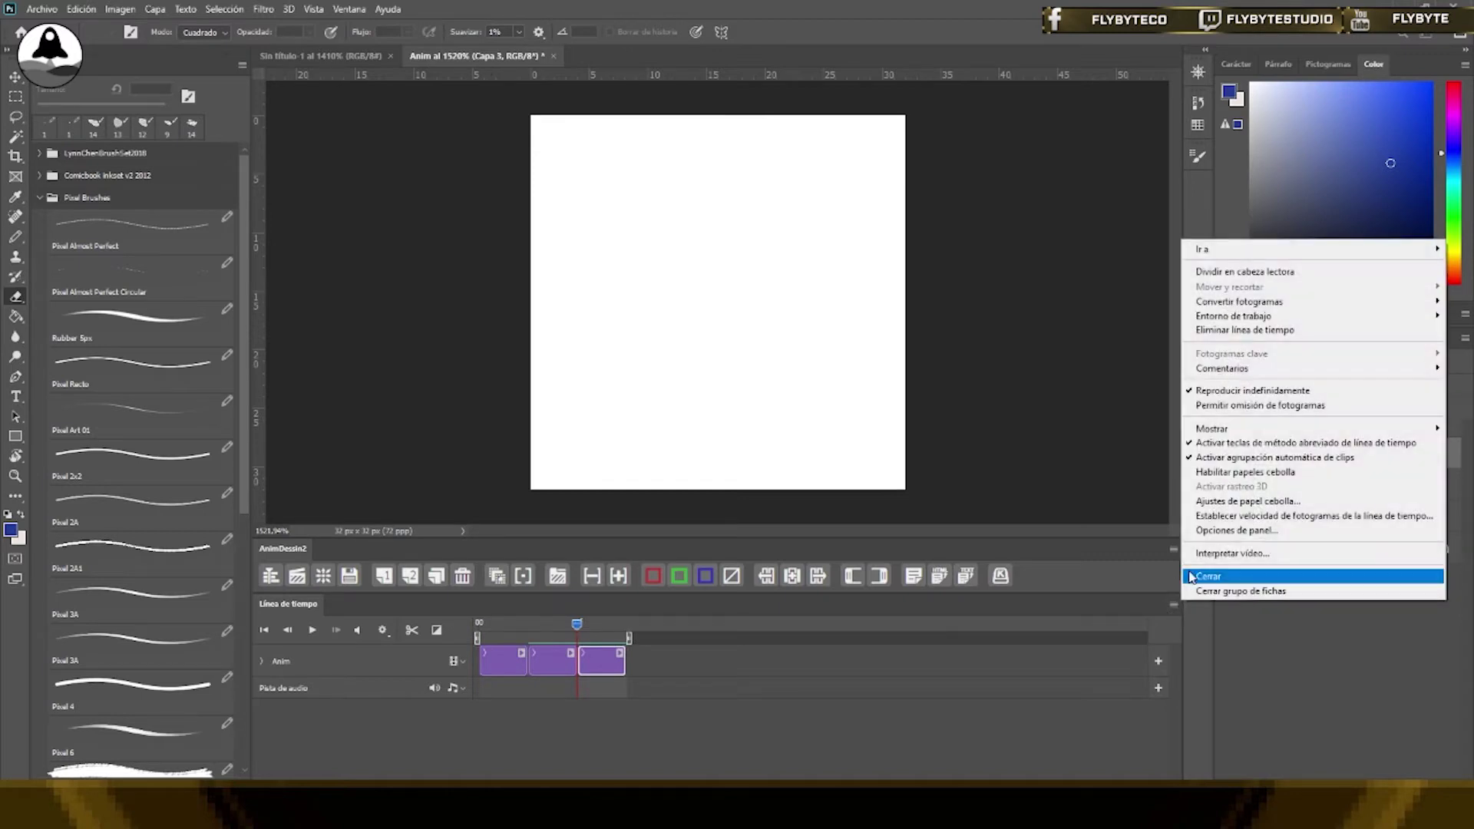
pyautogui.click(1285, 473)
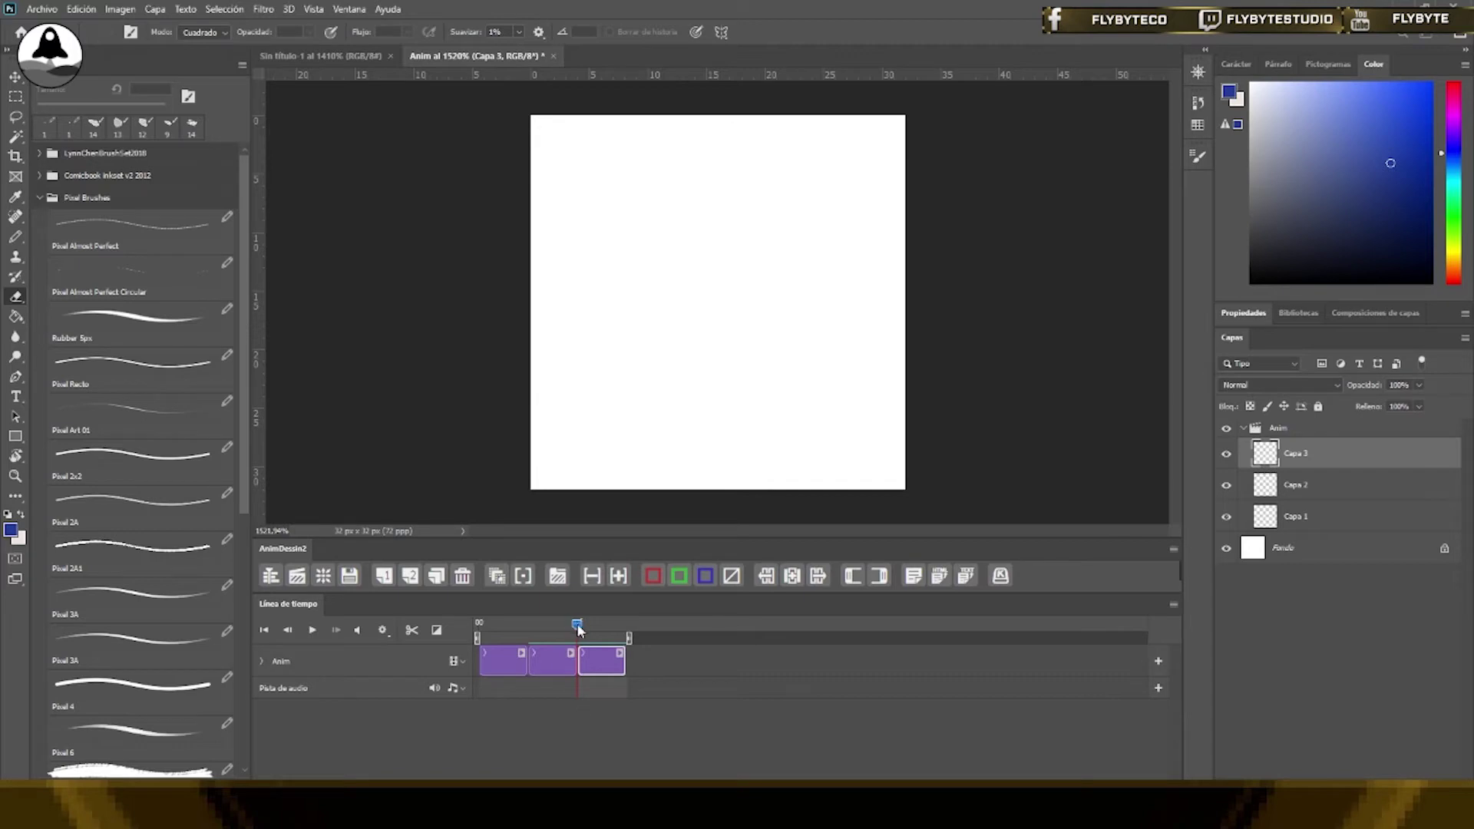
# Draw a solid blue pixel heart on Capa 1, filling the gap in its left lobe
pyautogui.click(506, 652)
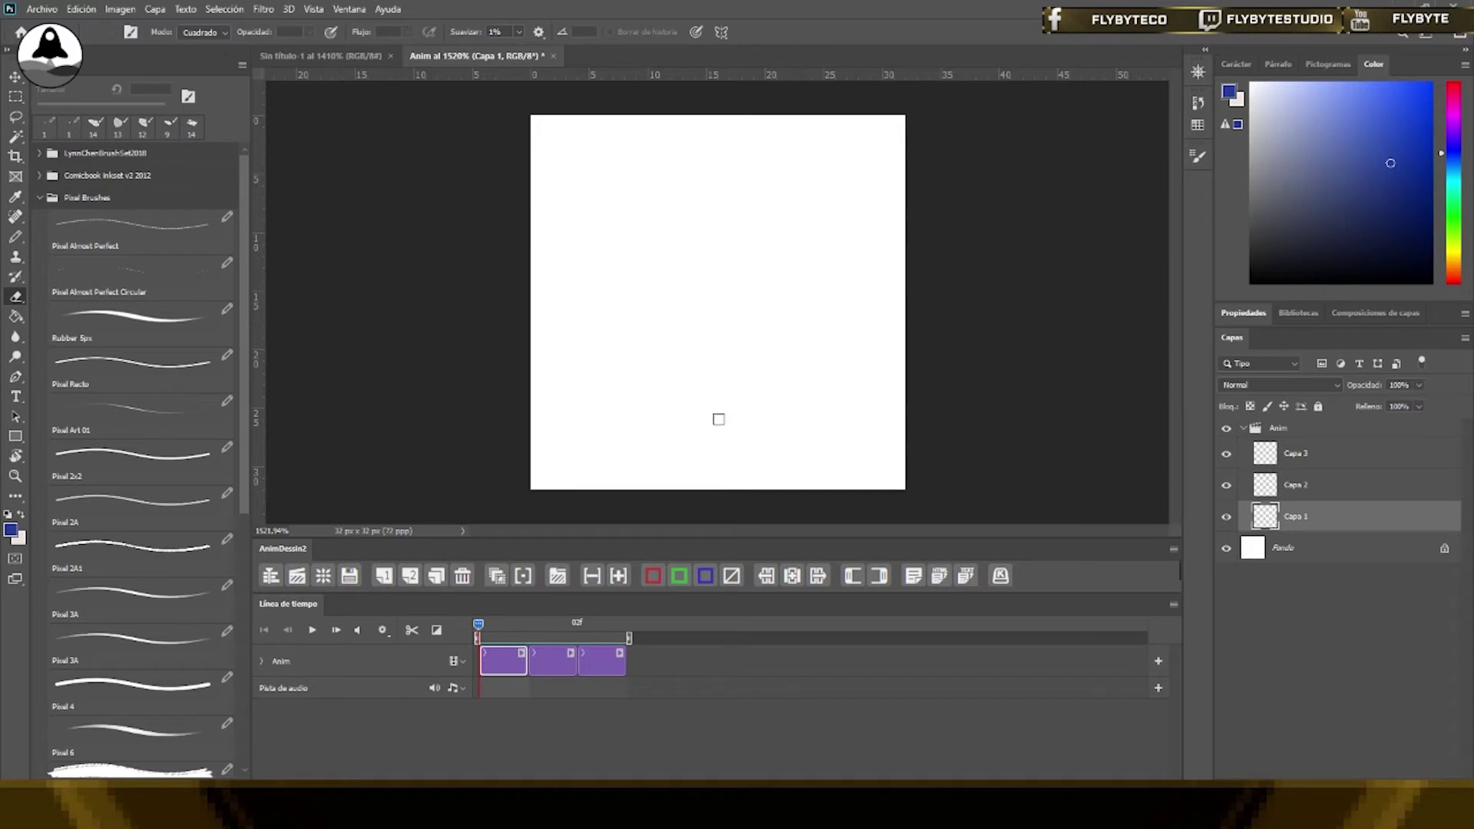
pyautogui.moveTo(1386, 165); pyautogui.dragTo(1371, 148)
pyautogui.press('b')
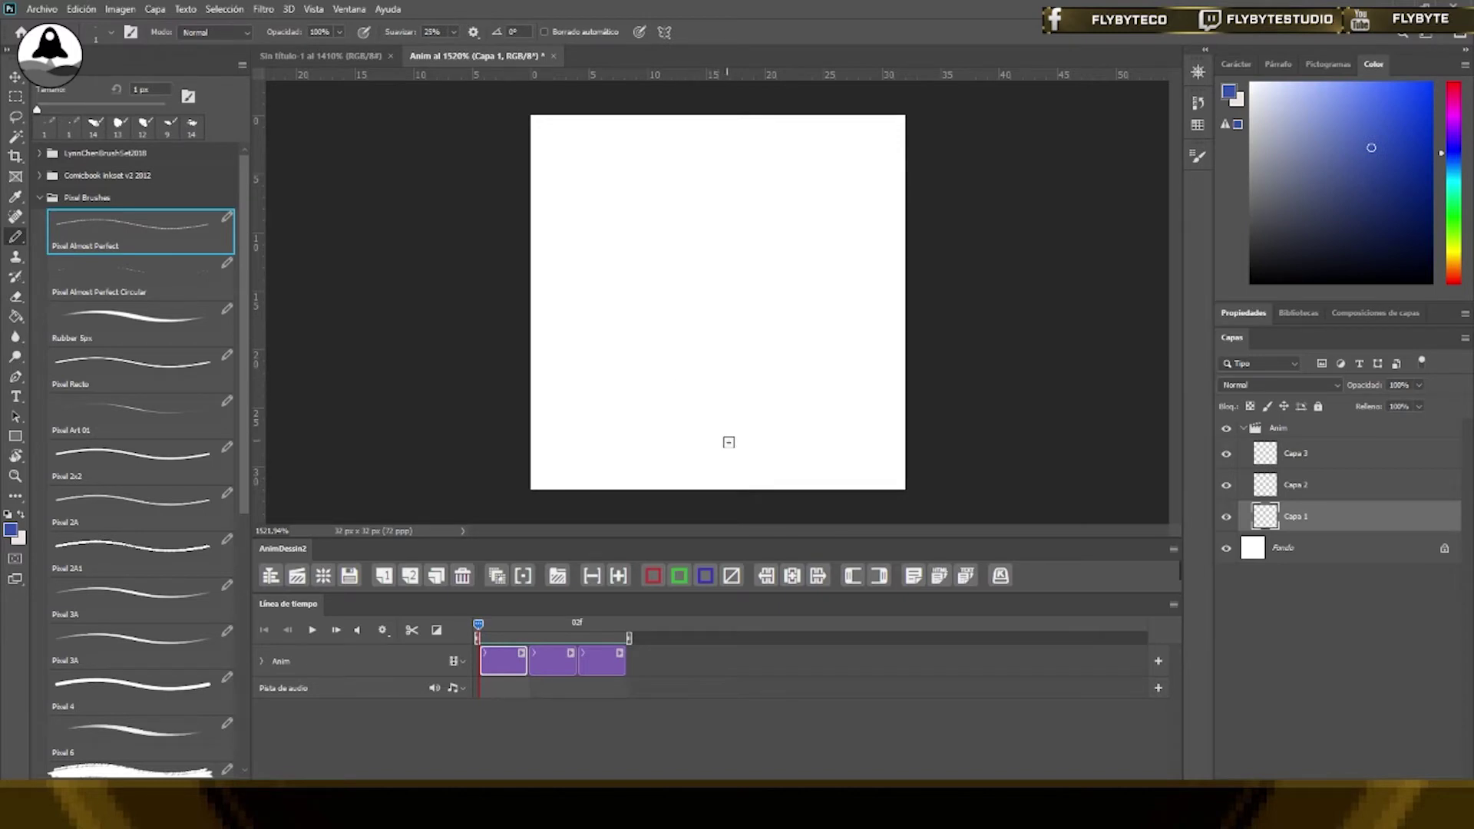
pyautogui.moveTo(723, 442)
pyautogui.mouseDown()
pyautogui.moveTo(681, 371)
pyautogui.moveTo(717, 419)
pyautogui.moveTo(756, 399)
pyautogui.moveTo(743, 421)
pyautogui.moveTo(691, 405)
pyautogui.moveTo(702, 422)
pyautogui.moveTo(653, 376)
pyautogui.moveTo(777, 415)
pyautogui.moveTo(753, 401)
pyautogui.moveTo(685, 426)
pyautogui.mouseUp()
pyautogui.click(665, 401)
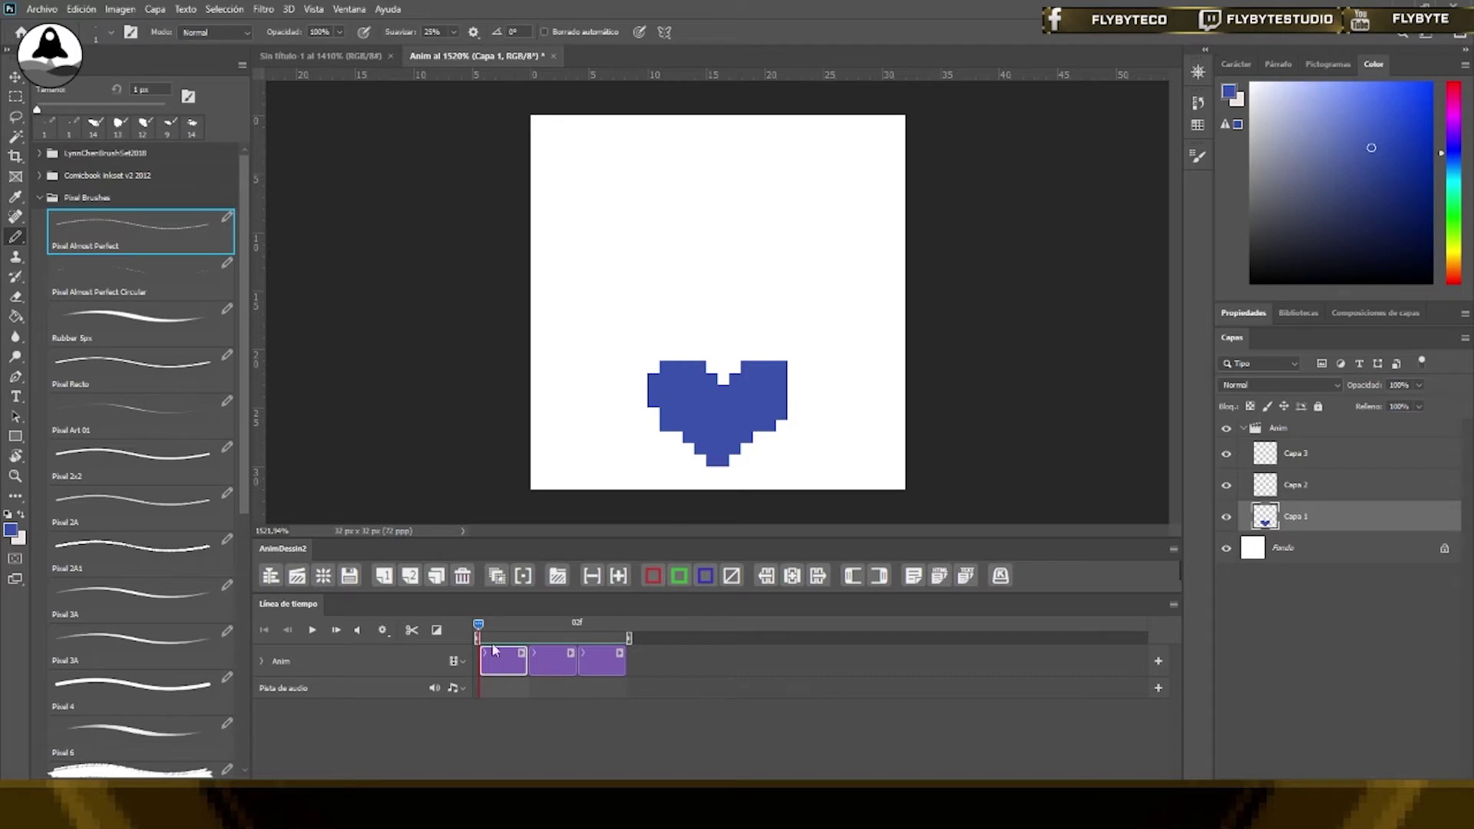
pyautogui.click(527, 624)
pyautogui.click(555, 658)
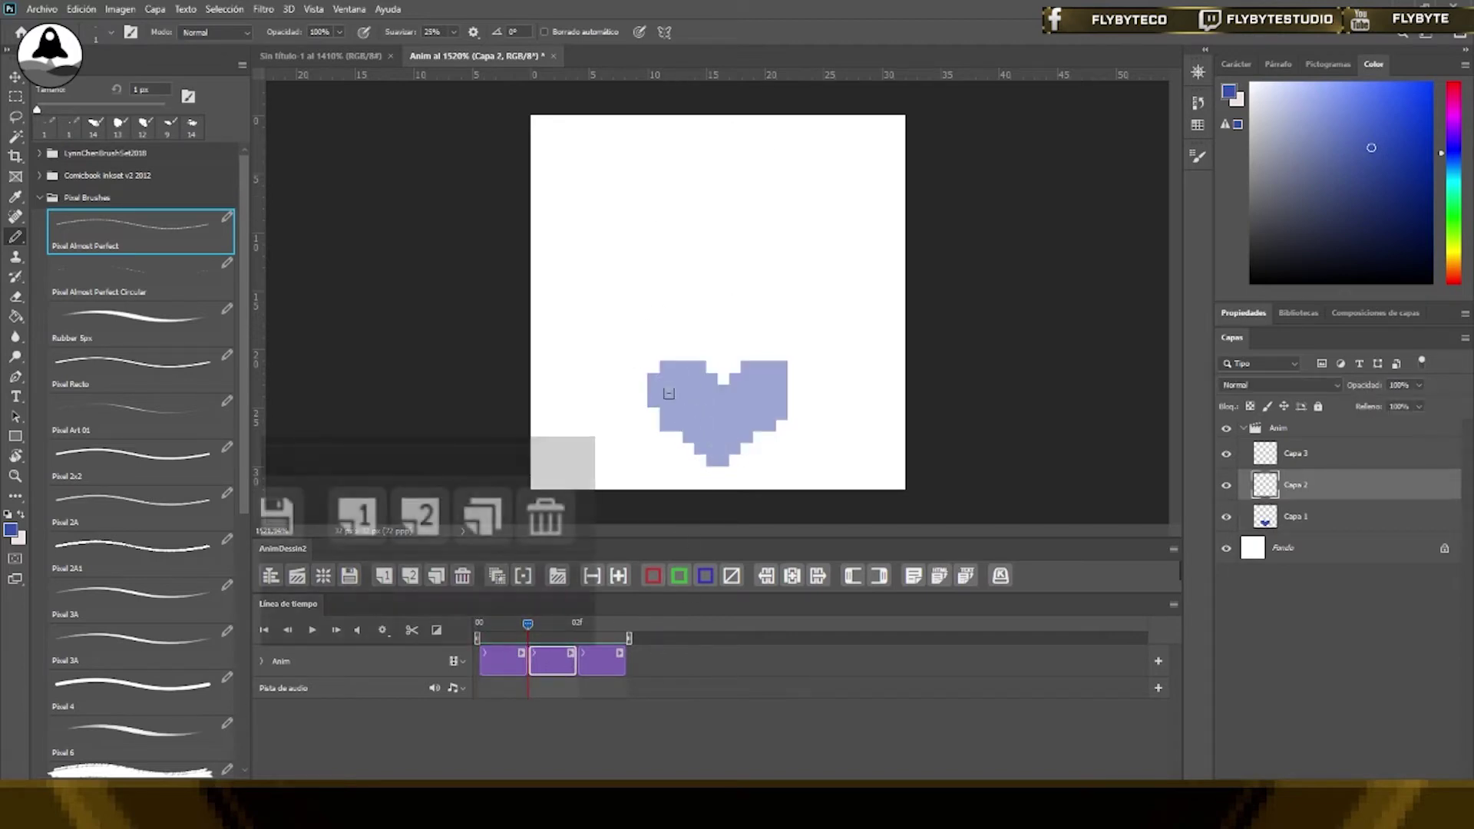
# Draw and fill a tall, stretched blue heart on Capa 2, then select the third frame
pyautogui.moveTo(717, 456)
pyautogui.mouseDown()
pyautogui.moveTo(657, 224)
pyautogui.moveTo(711, 314)
pyautogui.moveTo(713, 463)
pyautogui.mouseUp()
pyautogui.moveTo(708, 355)
pyautogui.mouseDown()
pyautogui.moveTo(770, 151)
pyautogui.moveTo(721, 415)
pyautogui.moveTo(767, 173)
pyautogui.moveTo(760, 223)
pyautogui.mouseUp()
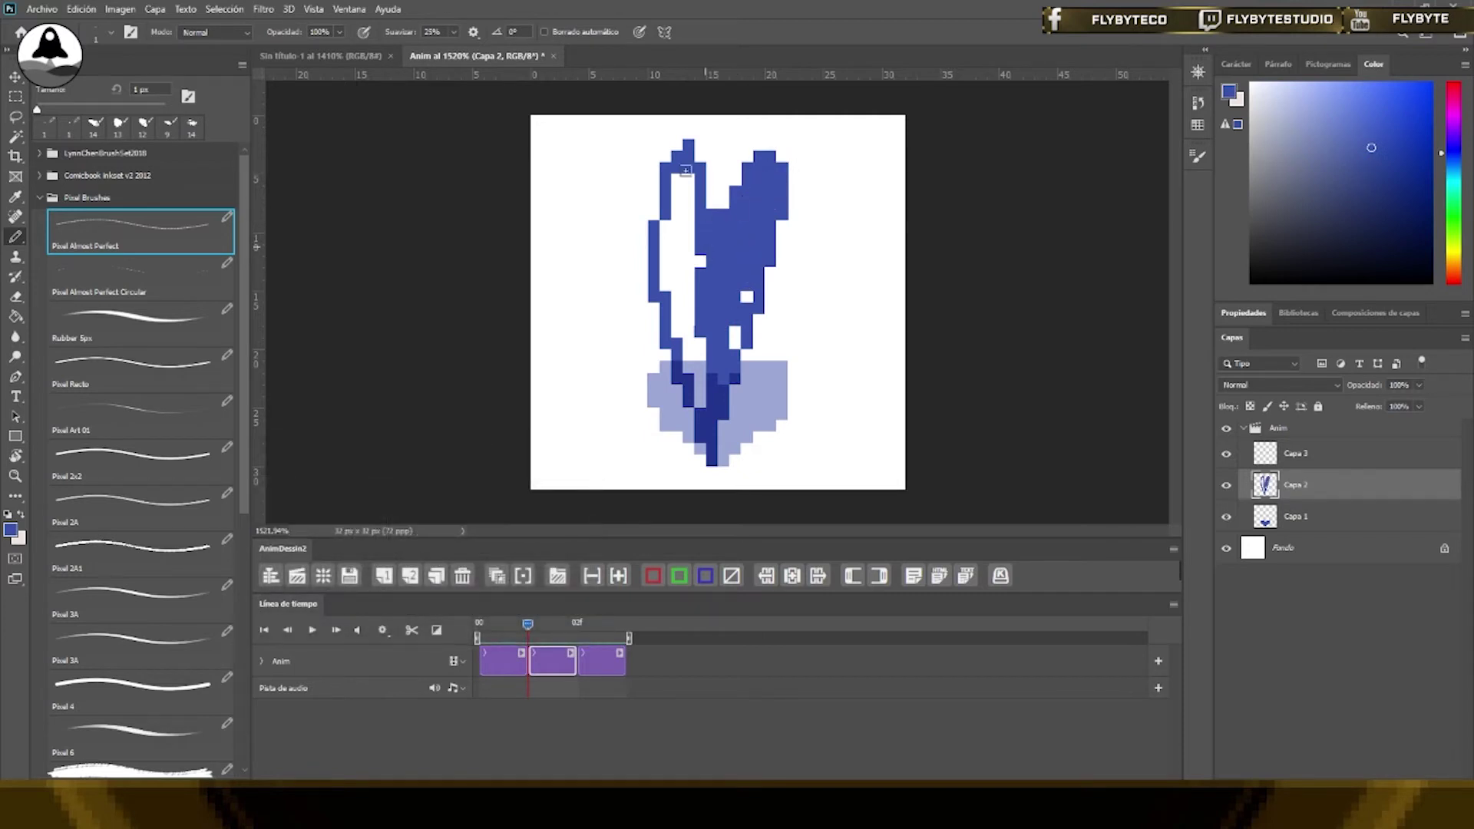
pyautogui.moveTo(686, 170)
pyautogui.mouseDown()
pyautogui.moveTo(664, 198)
pyautogui.moveTo(677, 321)
pyautogui.moveTo(695, 218)
pyautogui.moveTo(700, 399)
pyautogui.moveTo(735, 338)
pyautogui.moveTo(717, 315)
pyautogui.mouseUp()
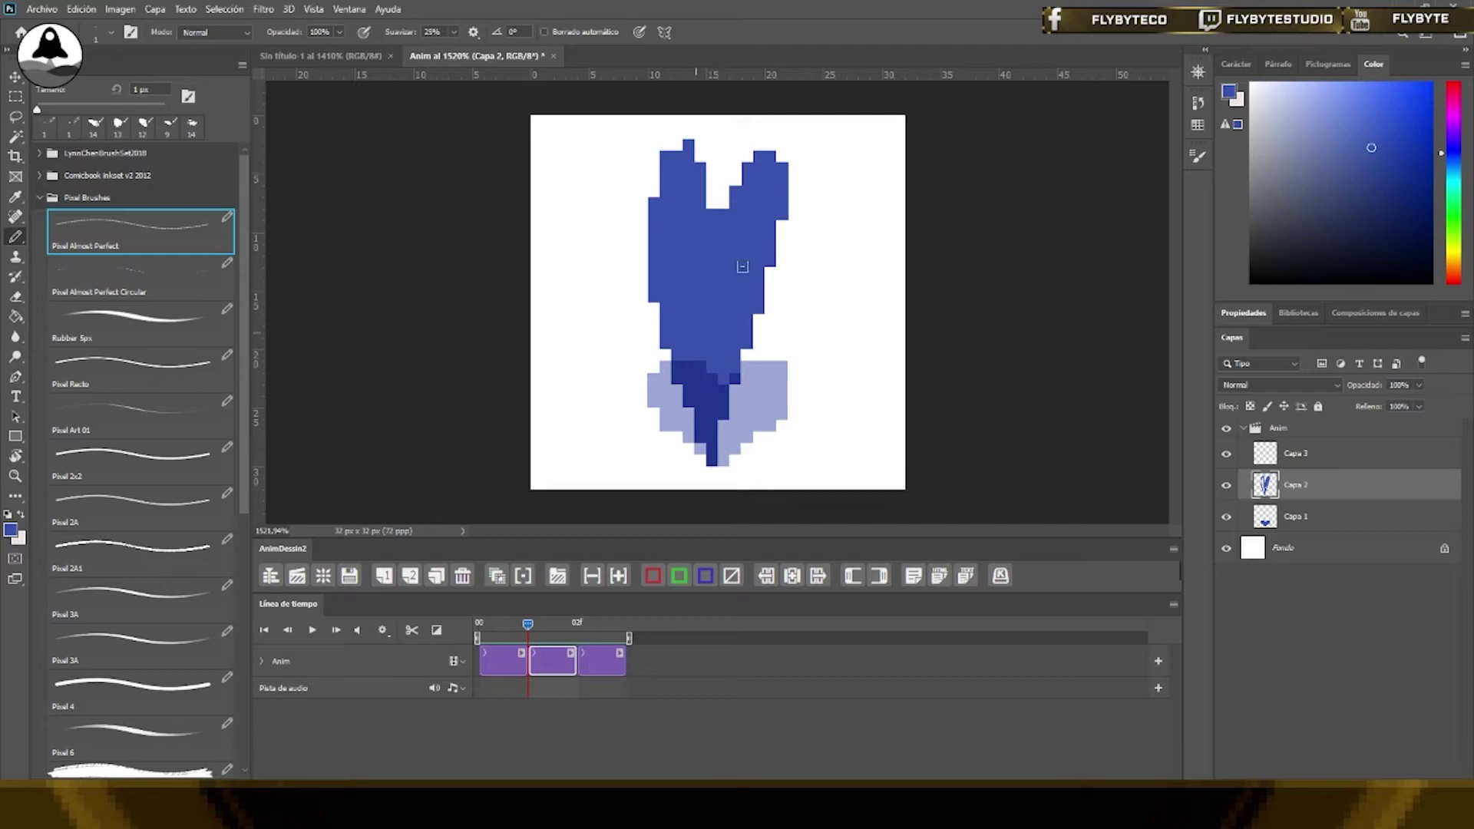
pyautogui.moveTo(528, 622); pyautogui.dragTo(577, 623)
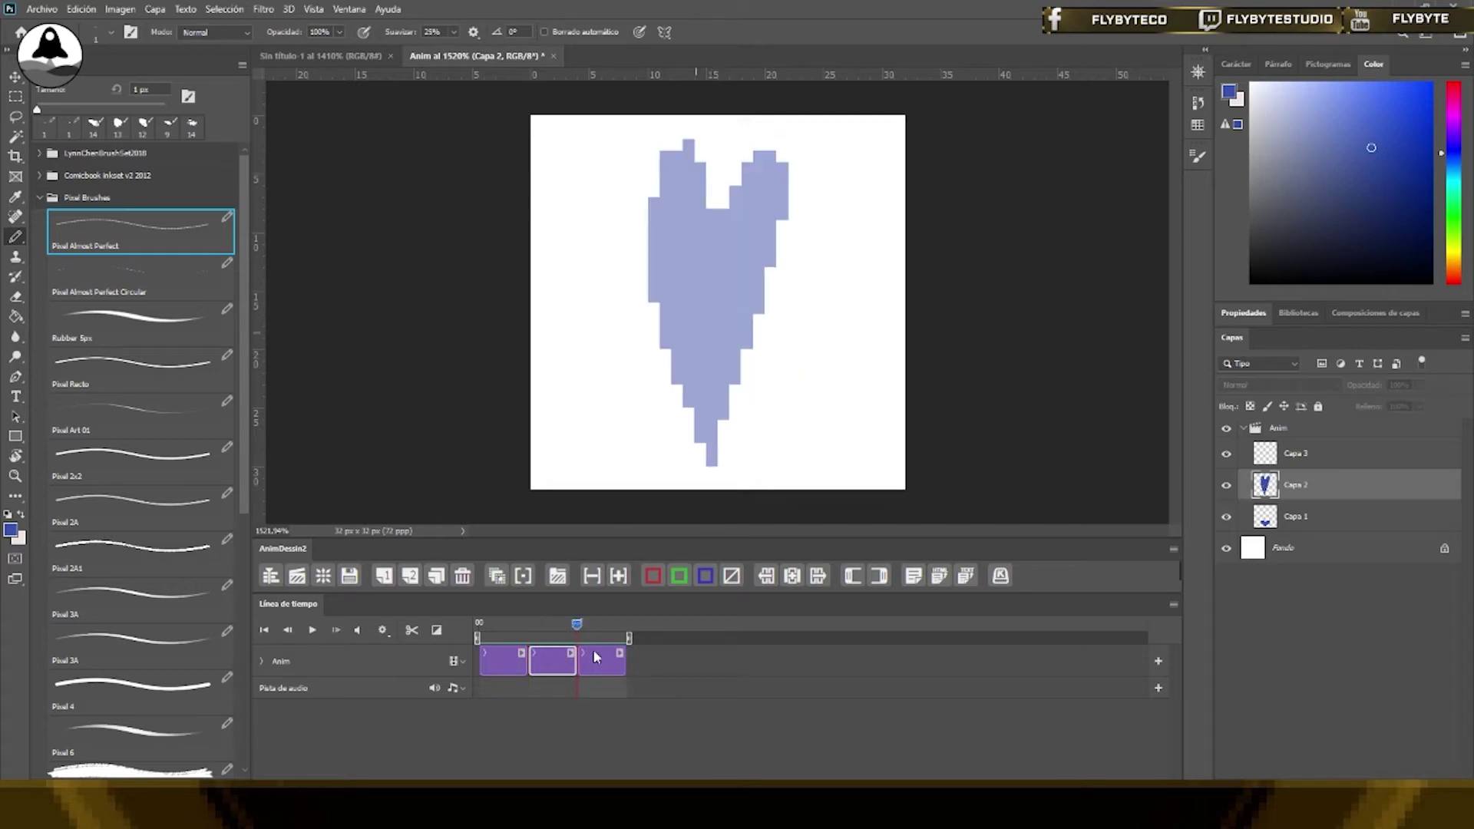
pyautogui.click(593, 654)
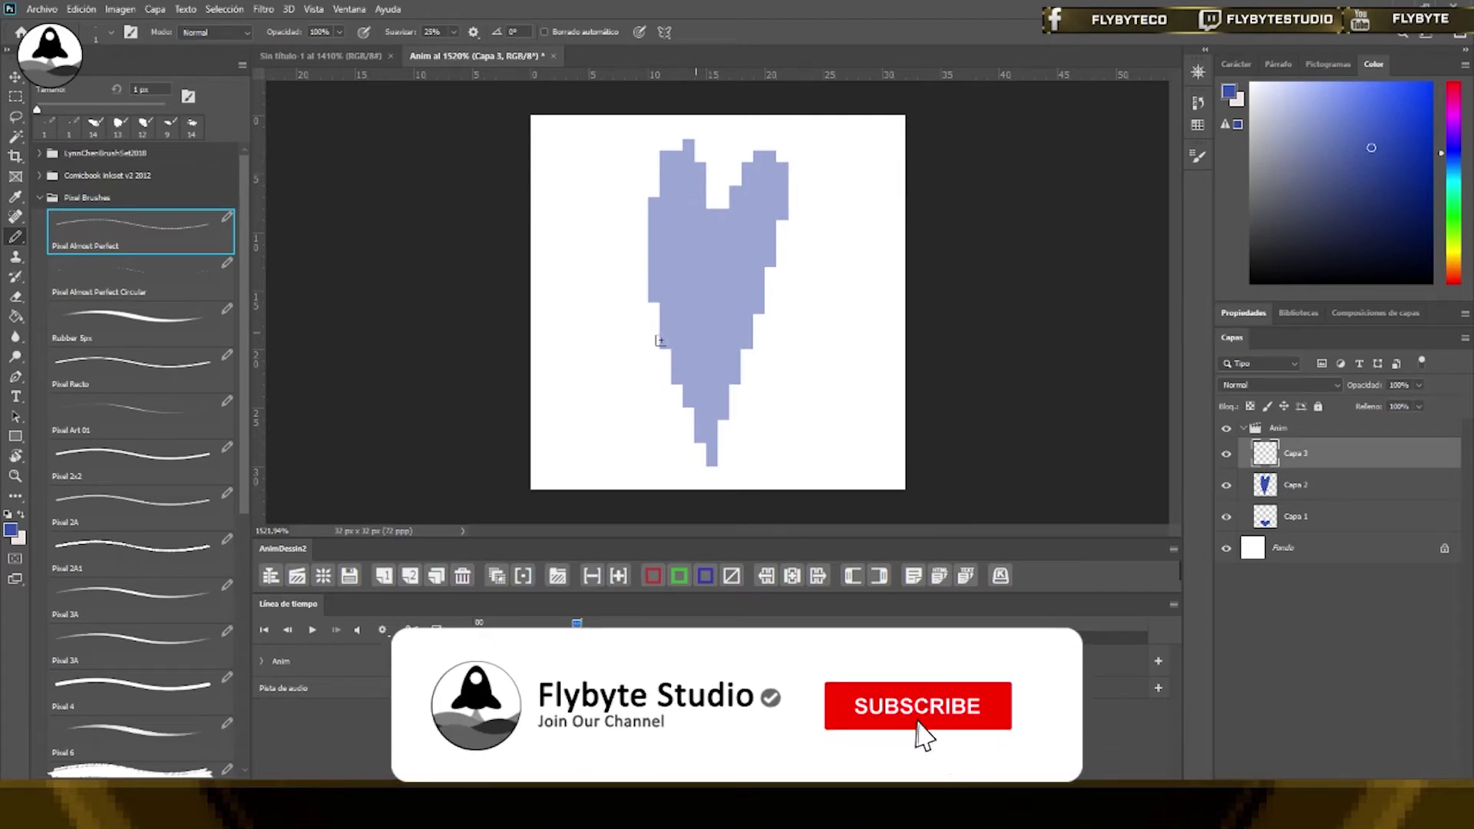
# Outline a wide, squashed heart on Capa 3, fill it blue, then add a fourth frame
pyautogui.moveTo(714, 343)
pyautogui.mouseDown()
pyautogui.moveTo(635, 332)
pyautogui.moveTo(621, 436)
pyautogui.moveTo(710, 459)
pyautogui.moveTo(568, 407)
pyautogui.moveTo(684, 332)
pyautogui.moveTo(750, 329)
pyautogui.moveTo(879, 361)
pyautogui.moveTo(714, 457)
pyautogui.mouseUp()
pyautogui.moveTo(849, 407); pyautogui.dragTo(875, 338)
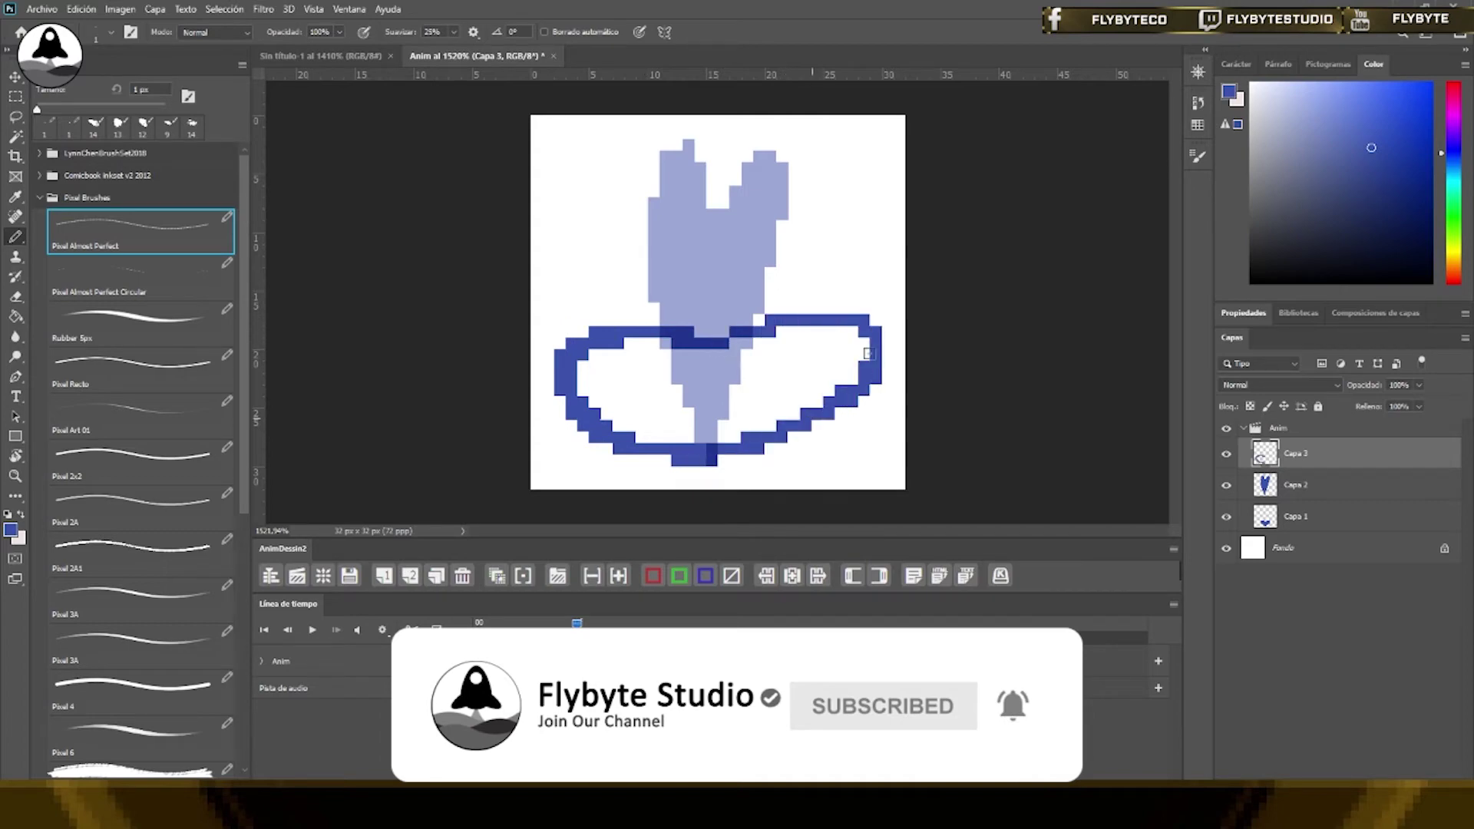
pyautogui.press('g')
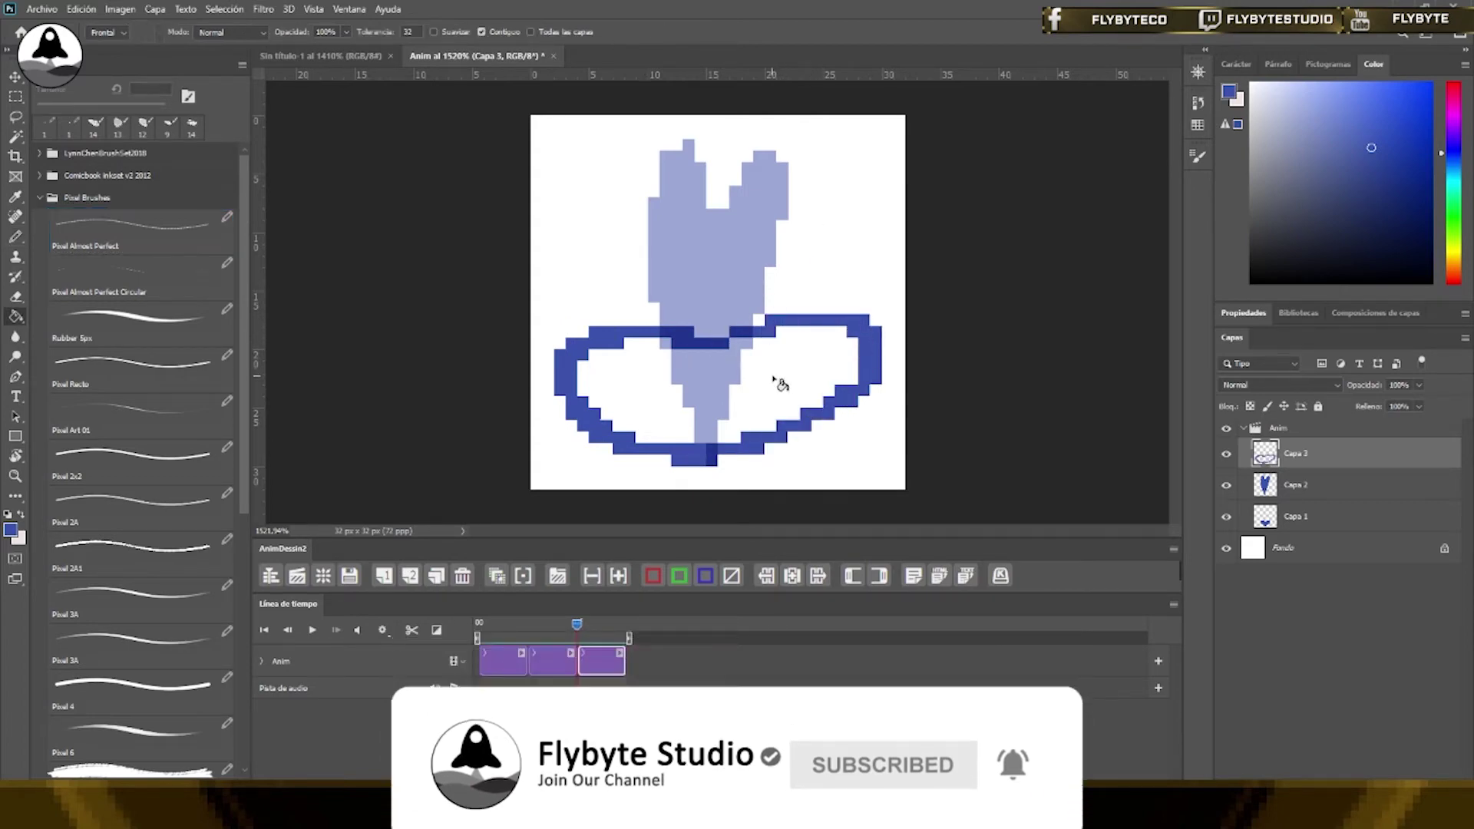
pyautogui.click(790, 383)
pyautogui.press('b')
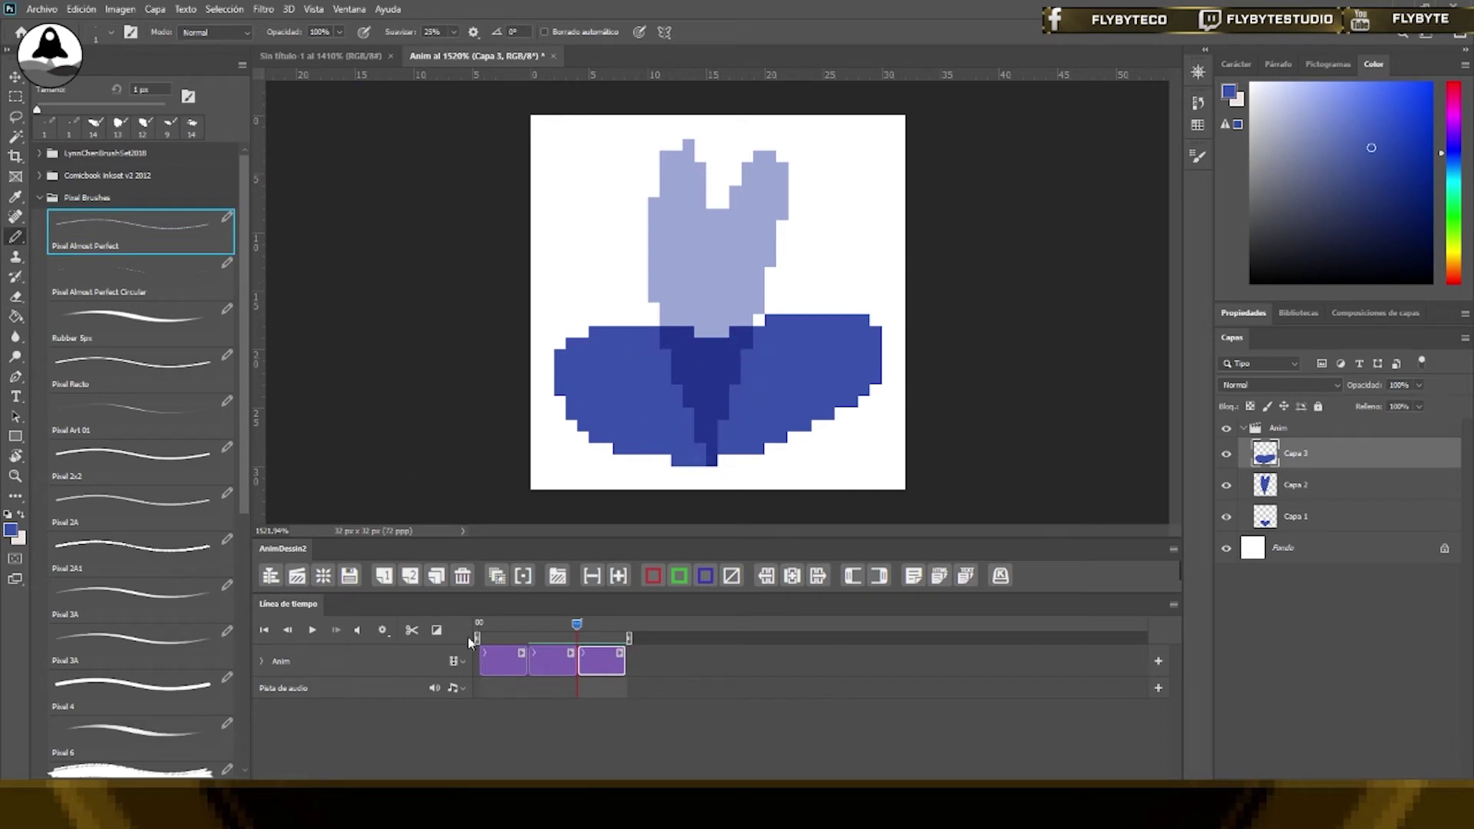
pyautogui.click(386, 586)
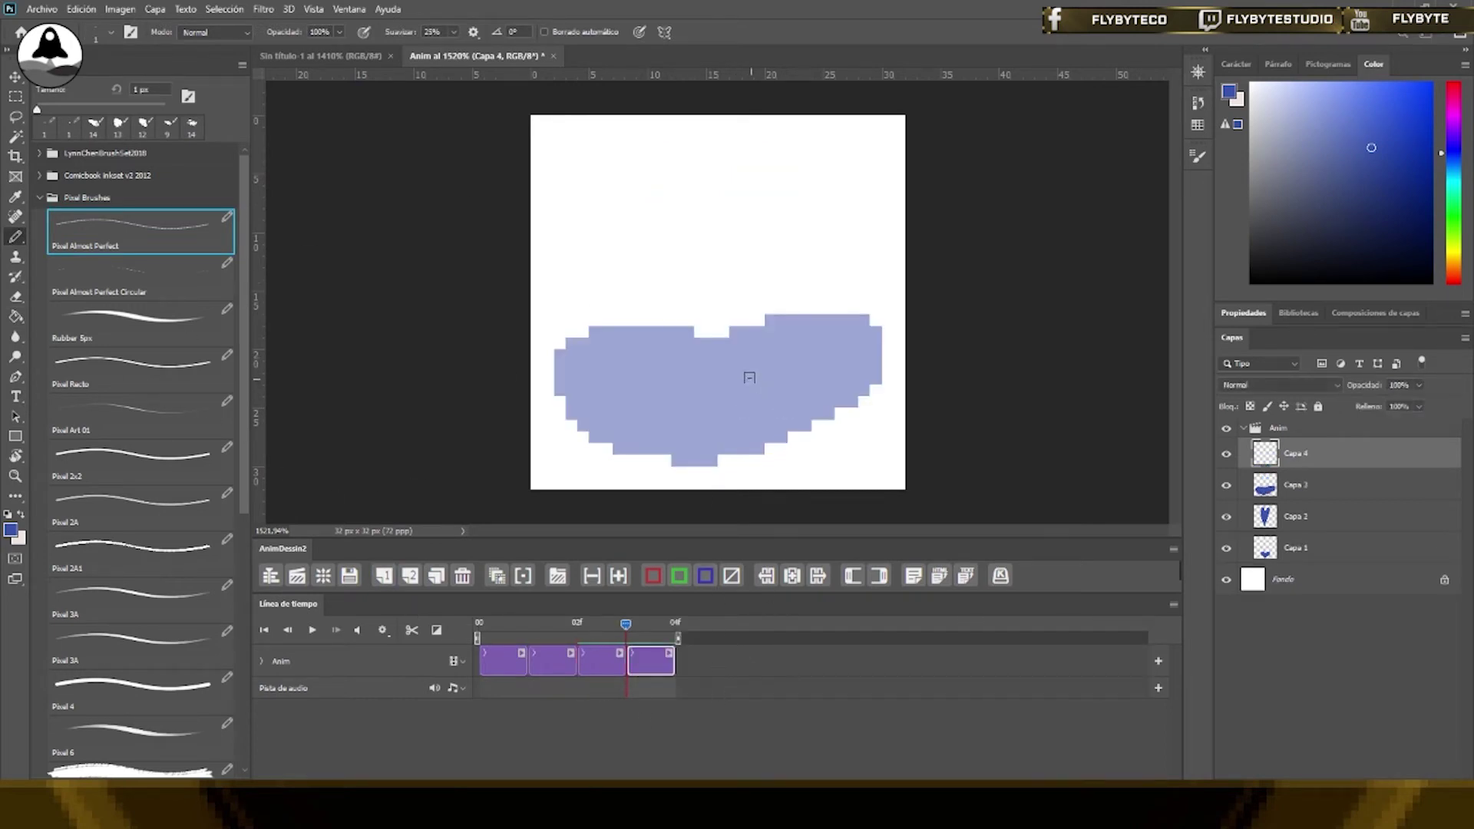
# Outline a full-size heart on Capa 4 and fill it blue with the Paint Bucket
pyautogui.moveTo(707, 457)
pyautogui.mouseDown()
pyautogui.moveTo(585, 390)
pyautogui.moveTo(614, 232)
pyautogui.moveTo(718, 303)
pyautogui.moveTo(641, 230)
pyautogui.moveTo(571, 339)
pyautogui.mouseUp()
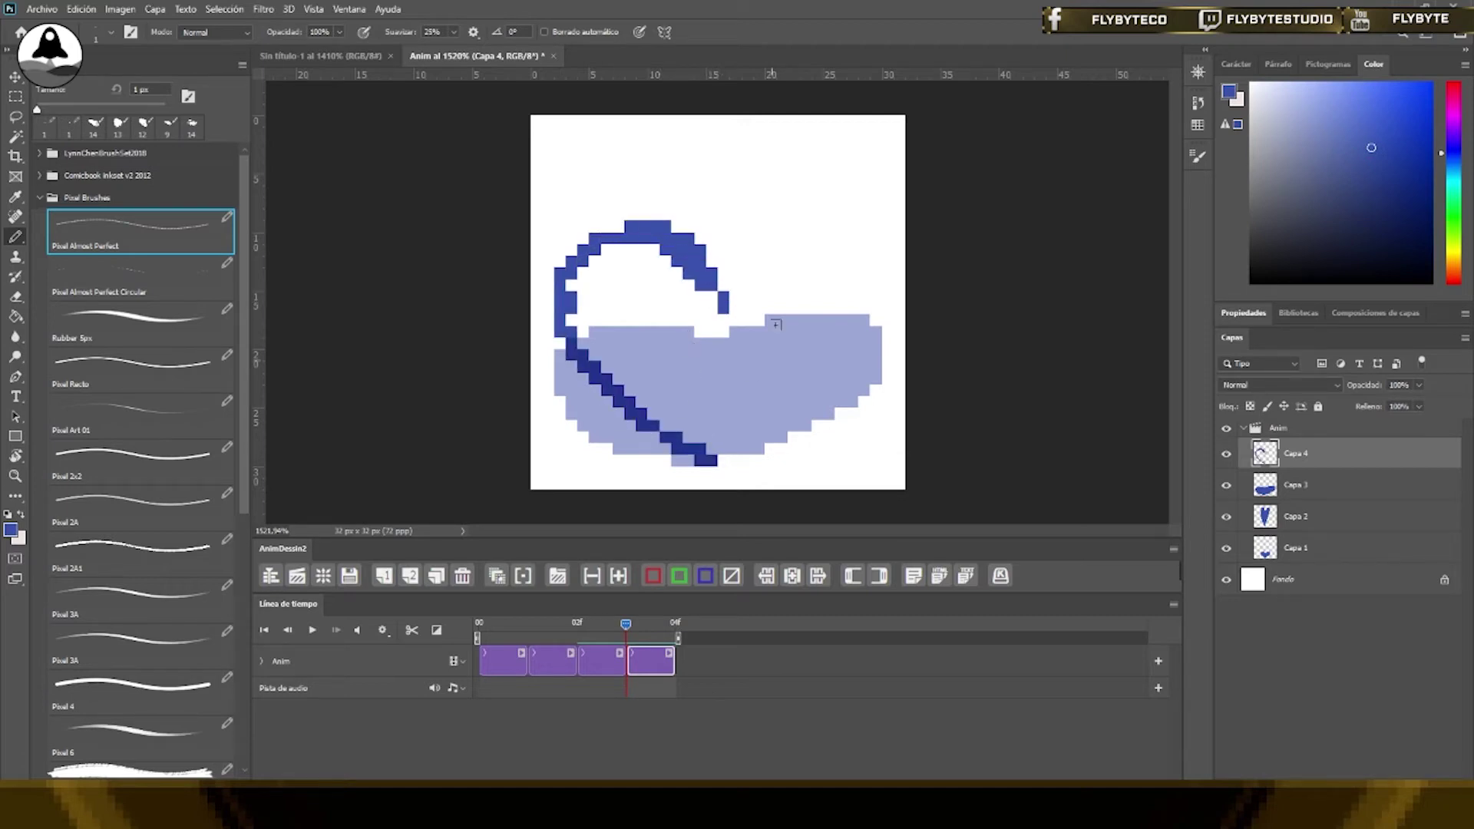
pyautogui.moveTo(722, 277)
pyautogui.mouseDown()
pyautogui.moveTo(861, 249)
pyautogui.moveTo(797, 436)
pyautogui.moveTo(702, 472)
pyautogui.moveTo(881, 257)
pyautogui.mouseUp()
pyautogui.press('g')
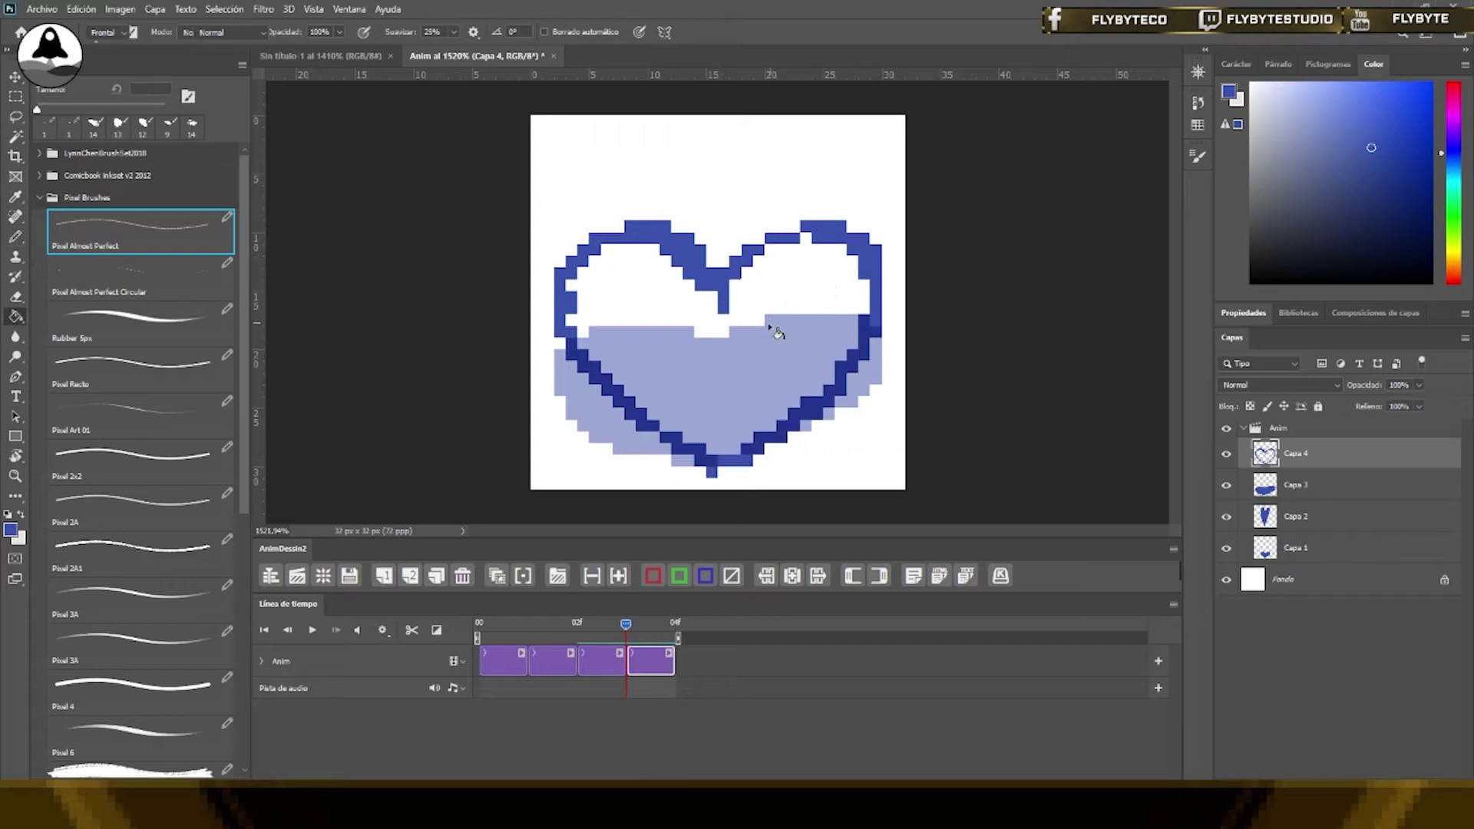
pyautogui.click(776, 319)
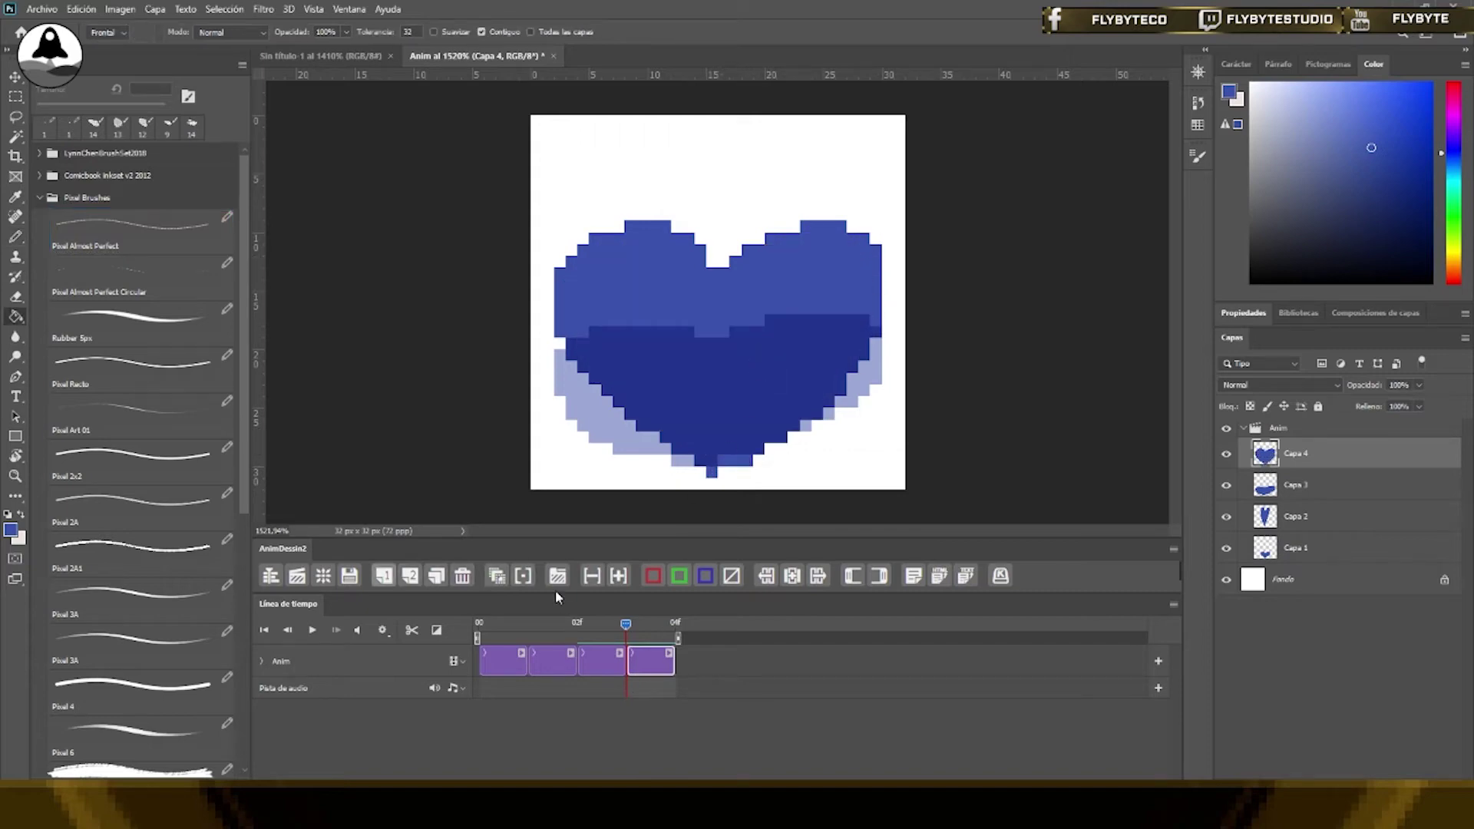
# Add a fifth frame, Capa 5, with another outlined, blue-filled full-size heart
pyautogui.click(384, 575)
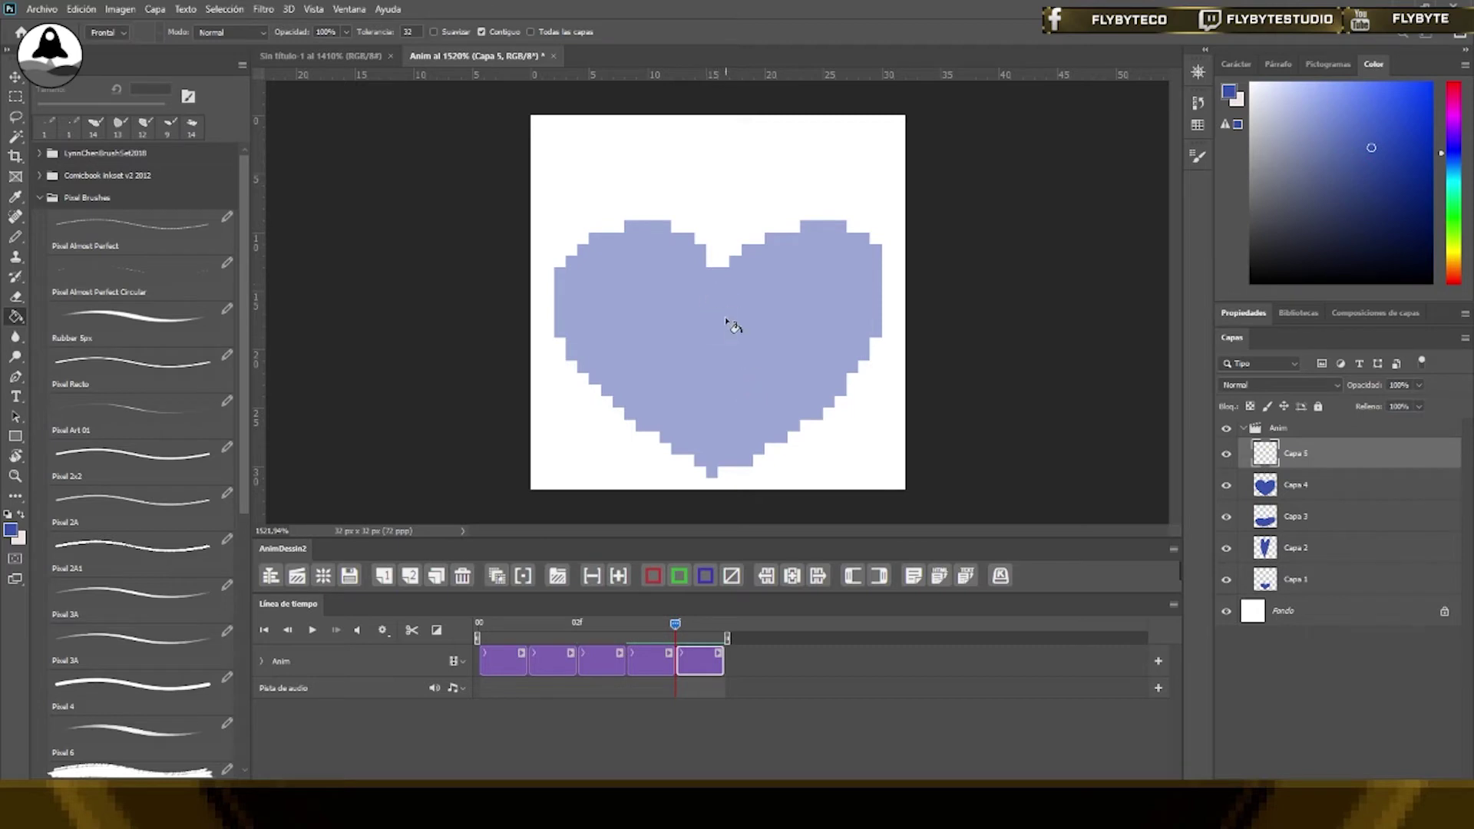
pyautogui.press('b')
pyautogui.moveTo(720, 261)
pyautogui.mouseDown()
pyautogui.moveTo(700, 235)
pyautogui.moveTo(614, 215)
pyautogui.moveTo(557, 307)
pyautogui.moveTo(672, 440)
pyautogui.moveTo(739, 471)
pyautogui.mouseUp()
pyautogui.moveTo(721, 261)
pyautogui.mouseDown()
pyautogui.moveTo(750, 216)
pyautogui.moveTo(843, 209)
pyautogui.moveTo(881, 328)
pyautogui.moveTo(735, 478)
pyautogui.mouseUp()
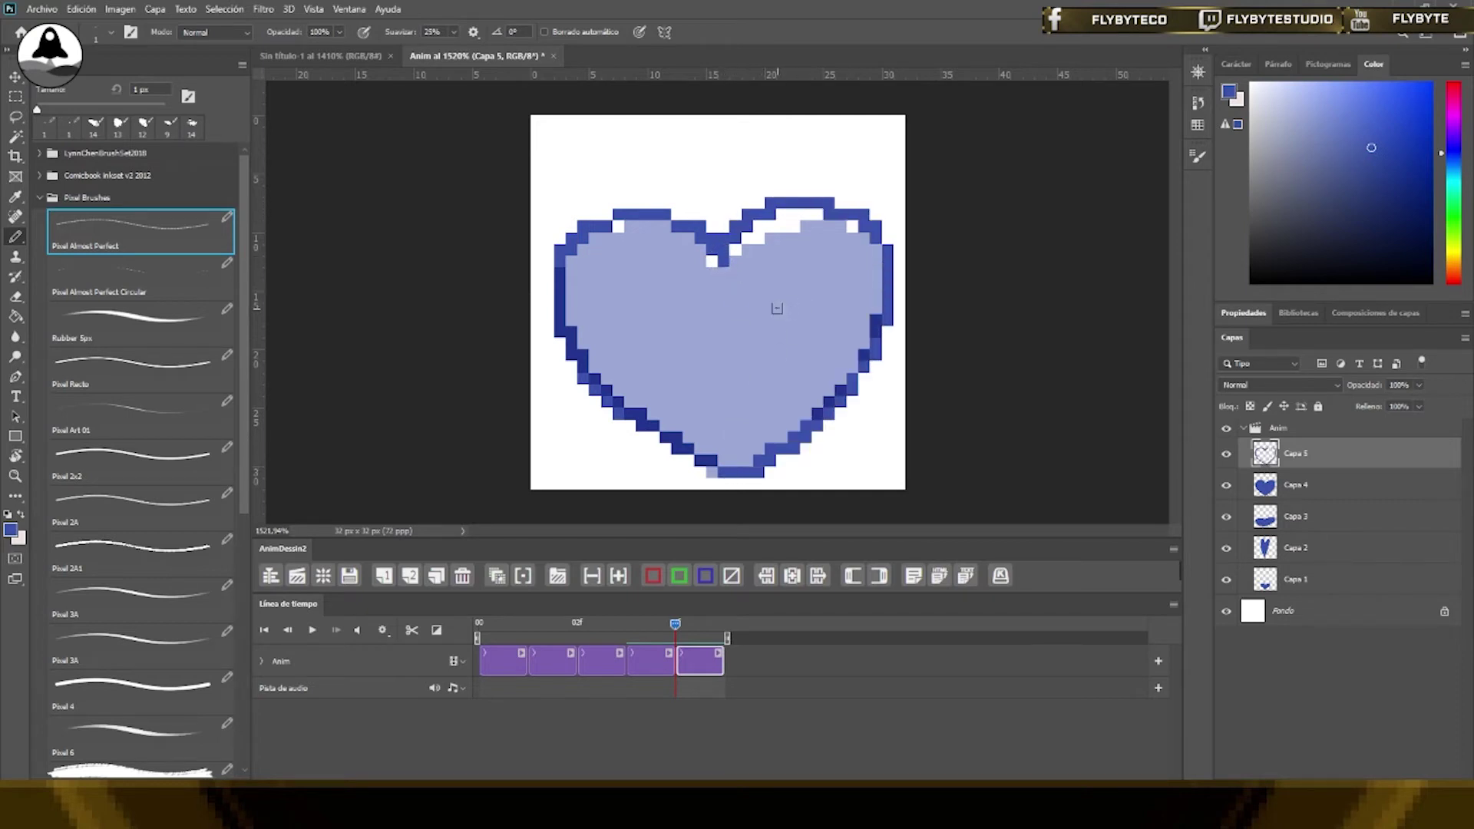
pyautogui.press('g')
pyautogui.click(798, 326)
# Duplicate the Capa 4 frame as Capa 4 copia and drag it toward the end
pyautogui.click(651, 664)
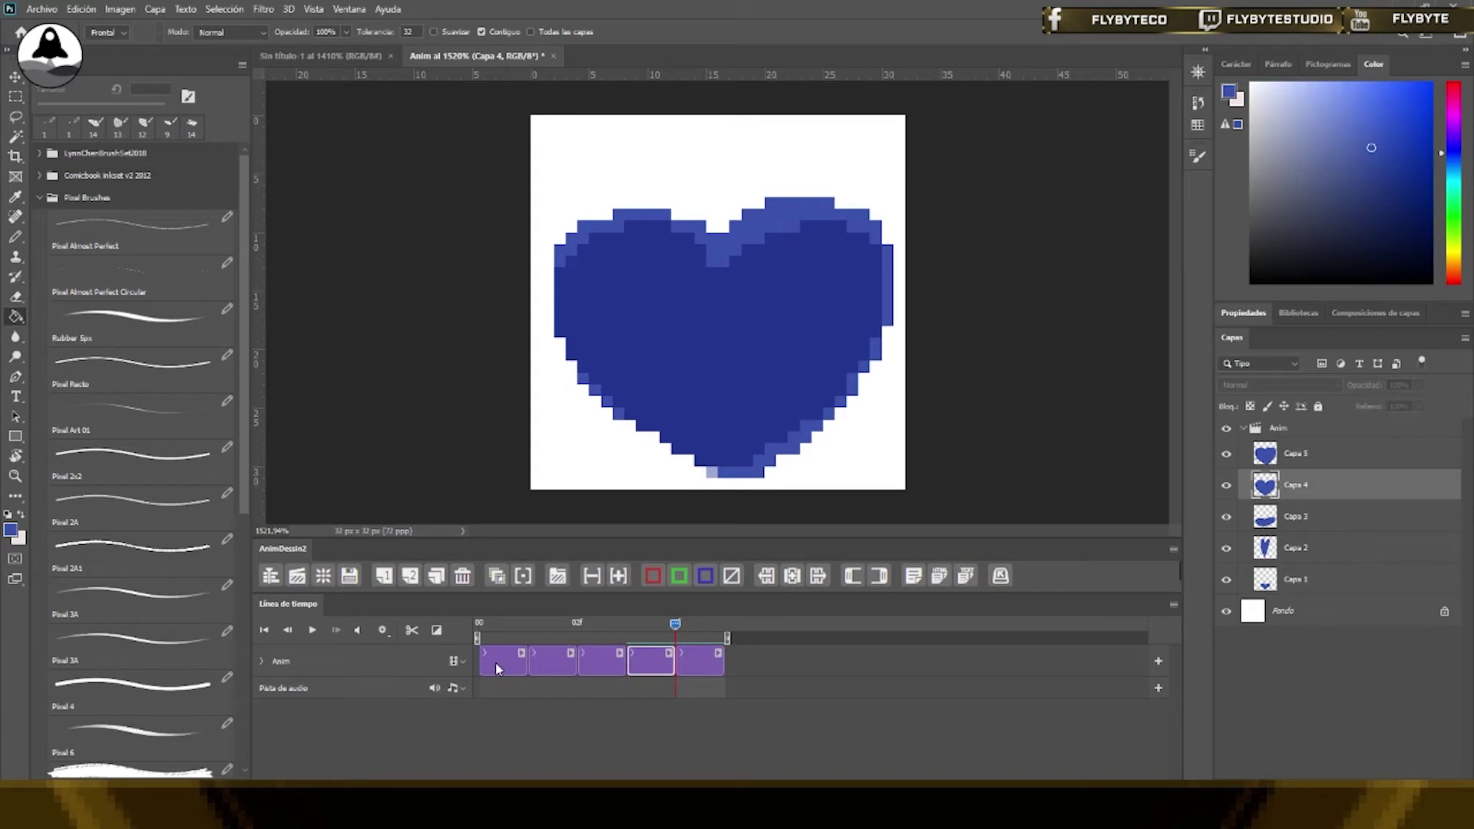
pyautogui.click(436, 575)
pyautogui.moveTo(702, 672)
pyautogui.mouseDown()
pyautogui.moveTo(796, 661)
pyautogui.moveTo(676, 628)
pyautogui.mouseUp()
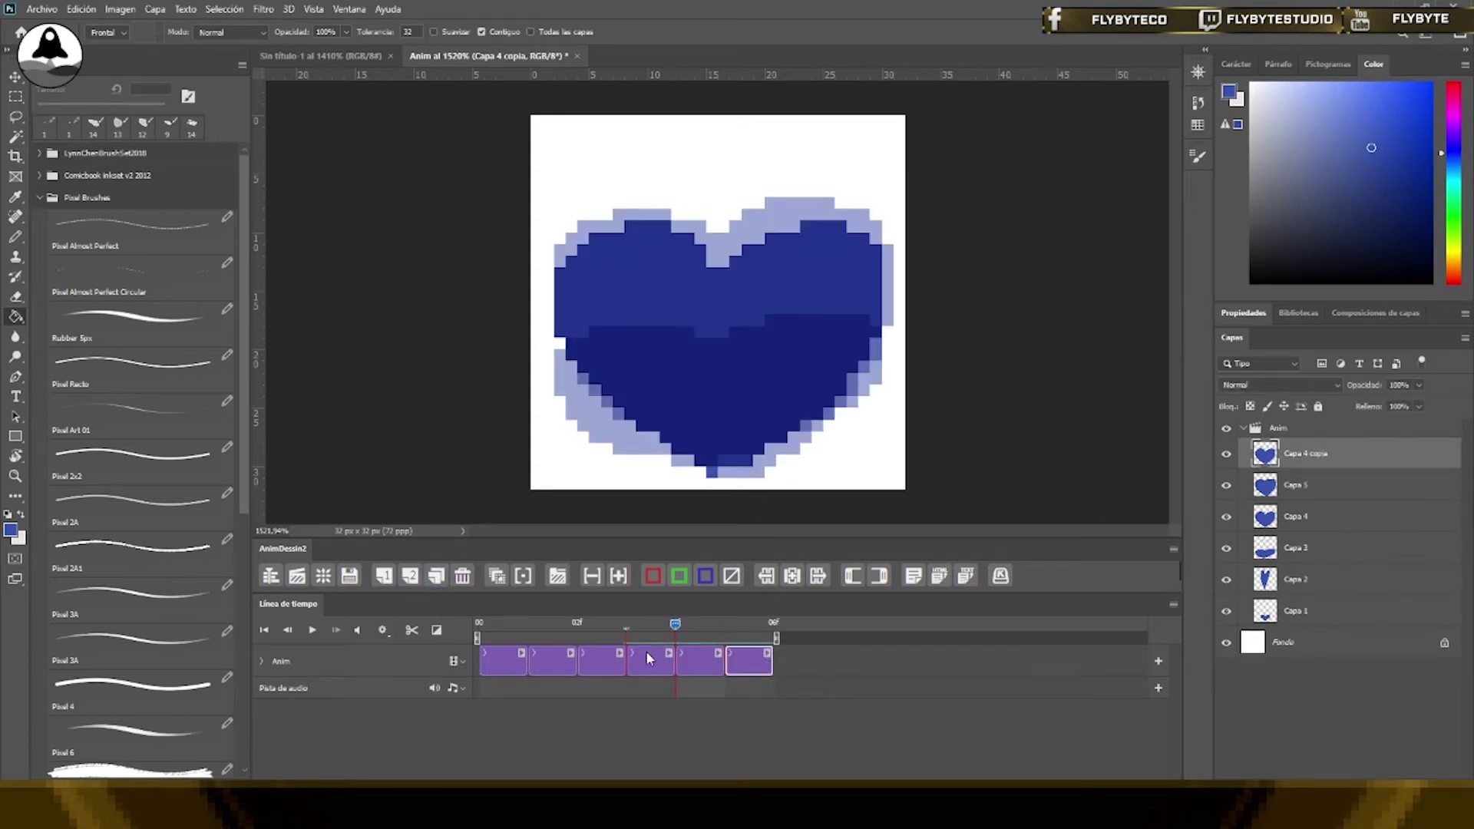
# Preview the six-frame heartbeat, disable onion skins from the Timeline menu, and replay it
pyautogui.press('space')
pyautogui.click(313, 630)
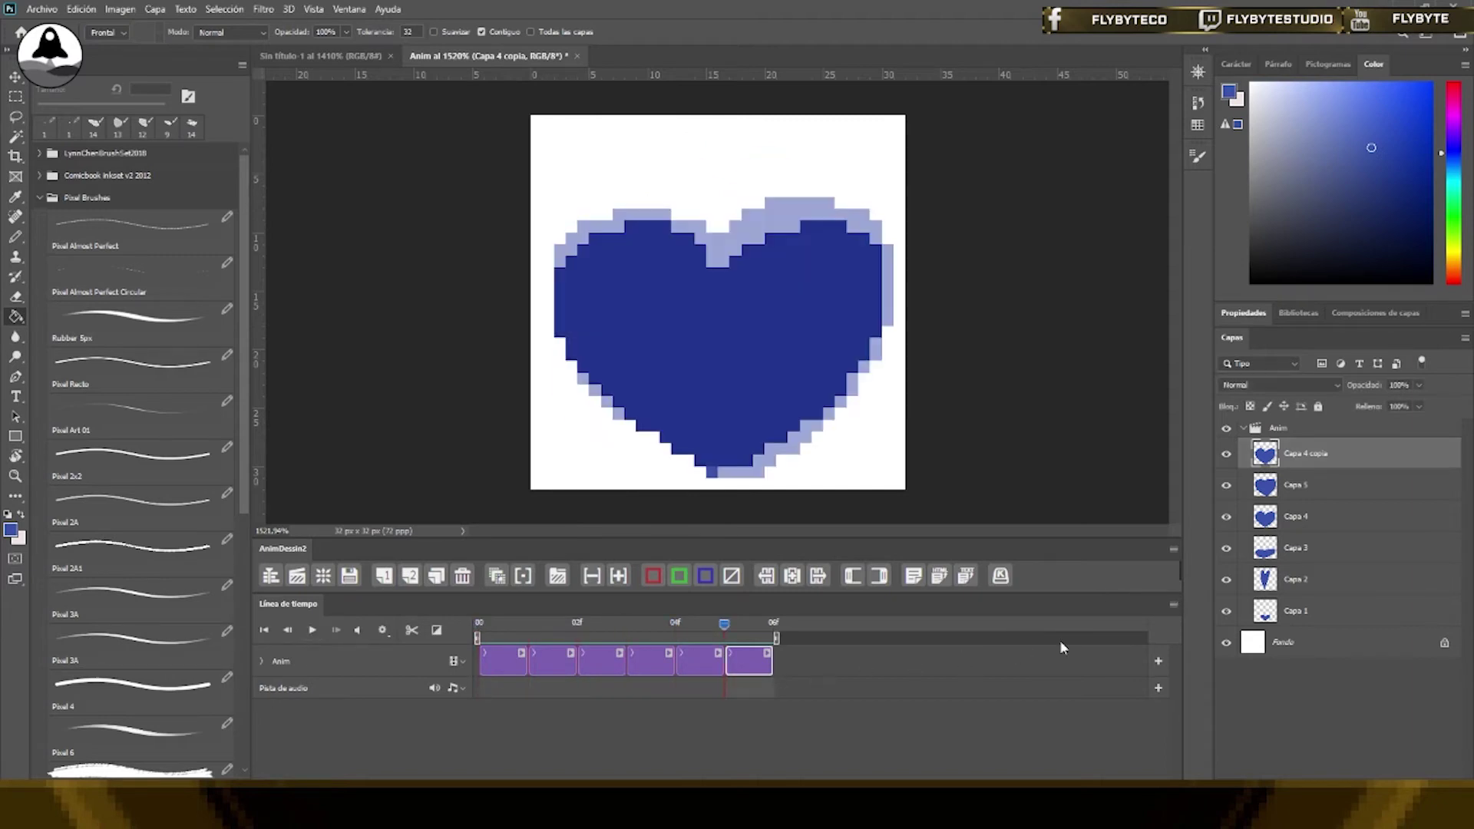
pyautogui.click(1174, 605)
pyautogui.click(1272, 502)
pyautogui.click(829, 249)
pyautogui.click(1173, 604)
pyautogui.click(1261, 473)
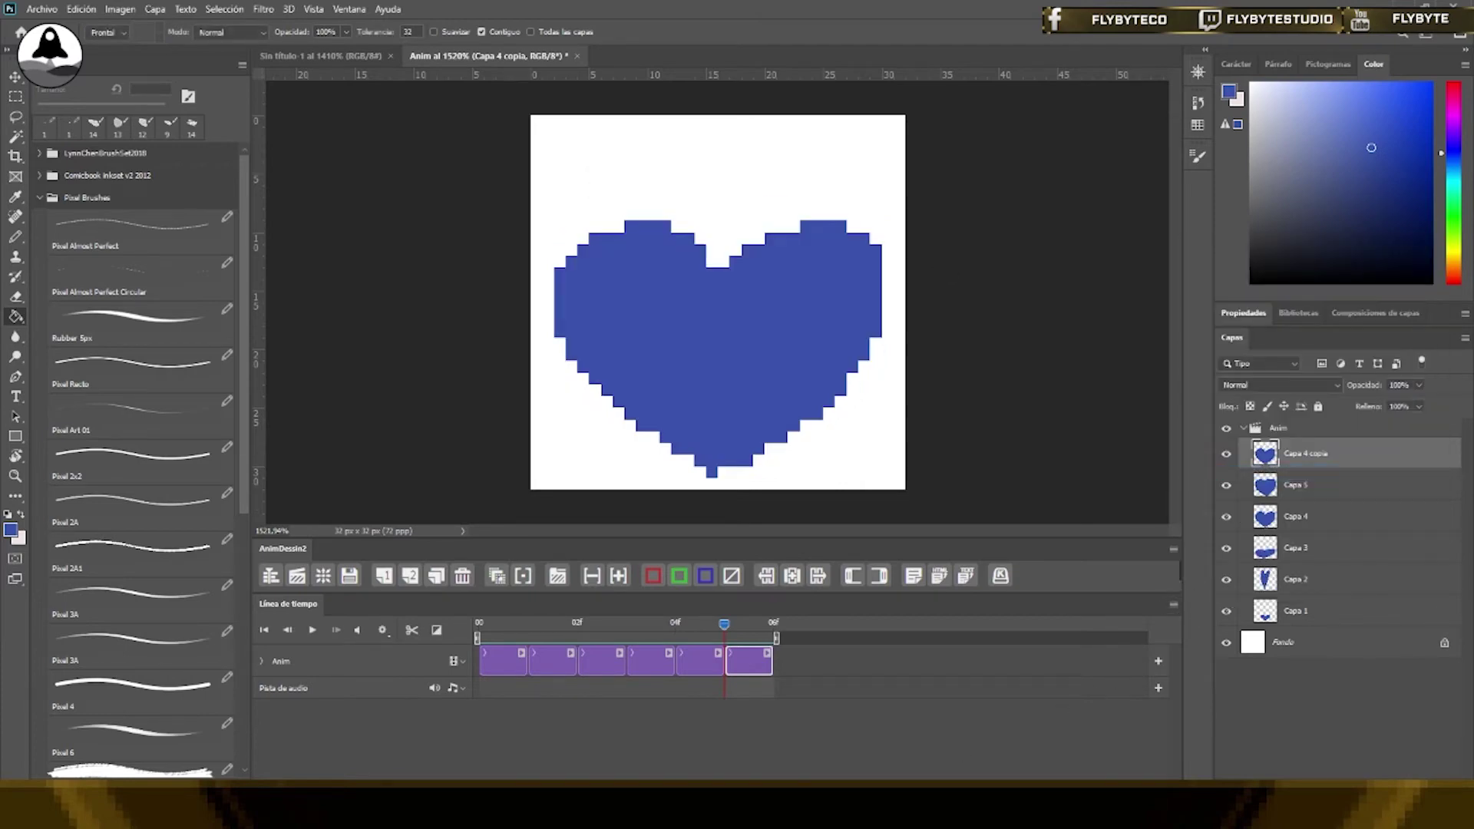
pyautogui.click(312, 630)
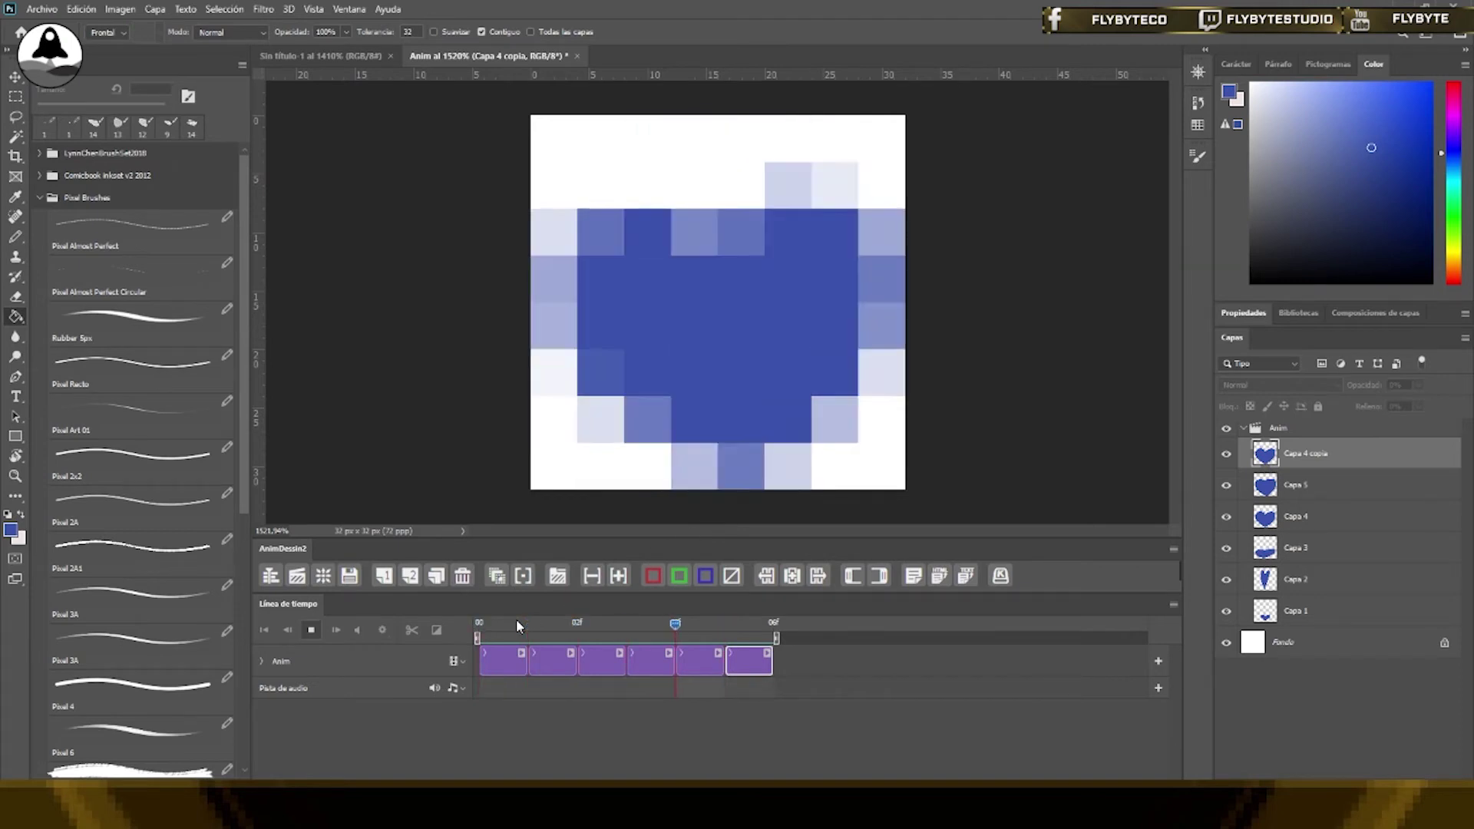
# Stop playback and set the timeline preview Resolución to 100%
pyautogui.press('space')
pyautogui.click(383, 631)
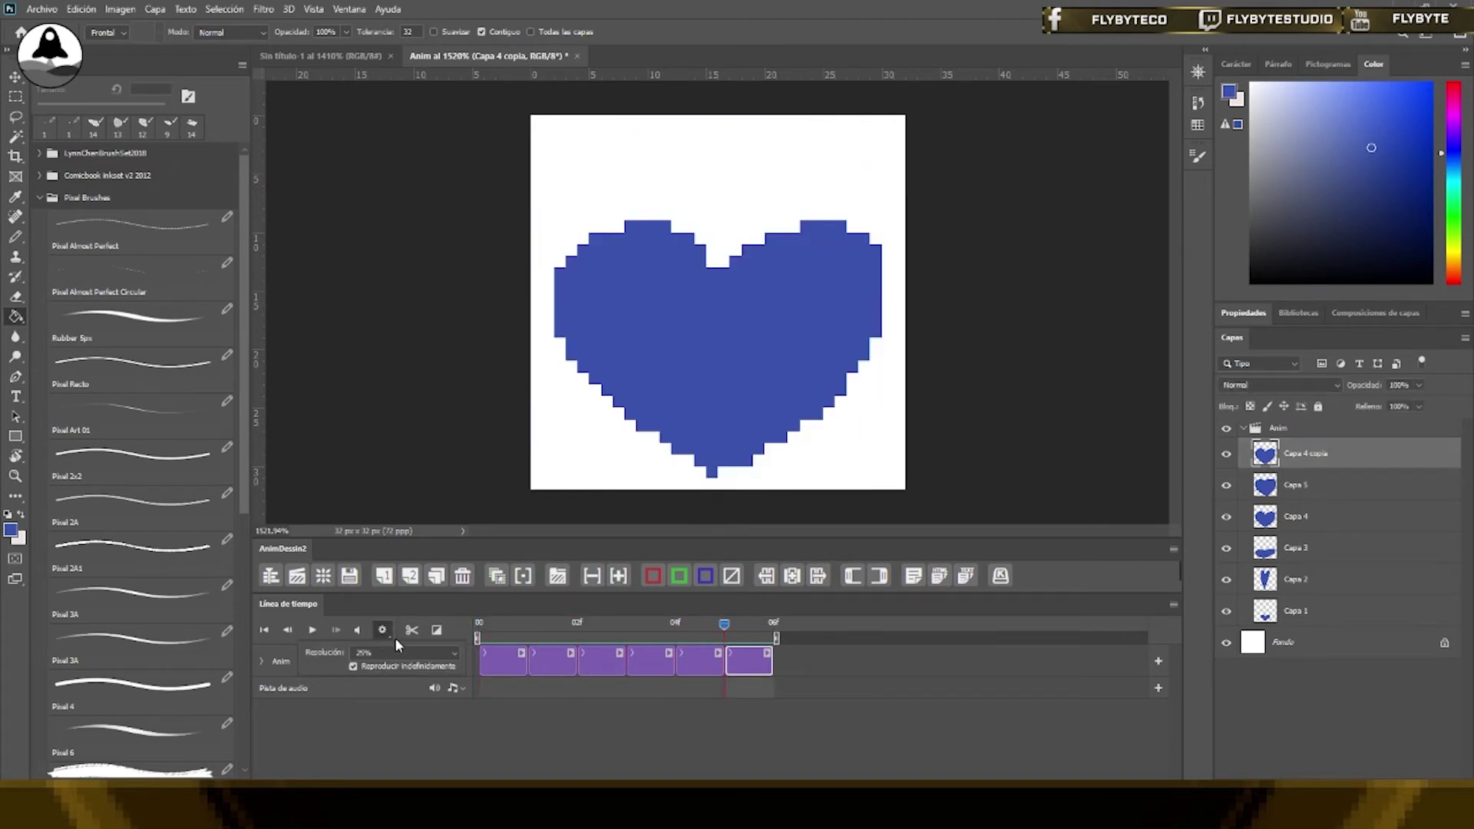
pyautogui.click(383, 653)
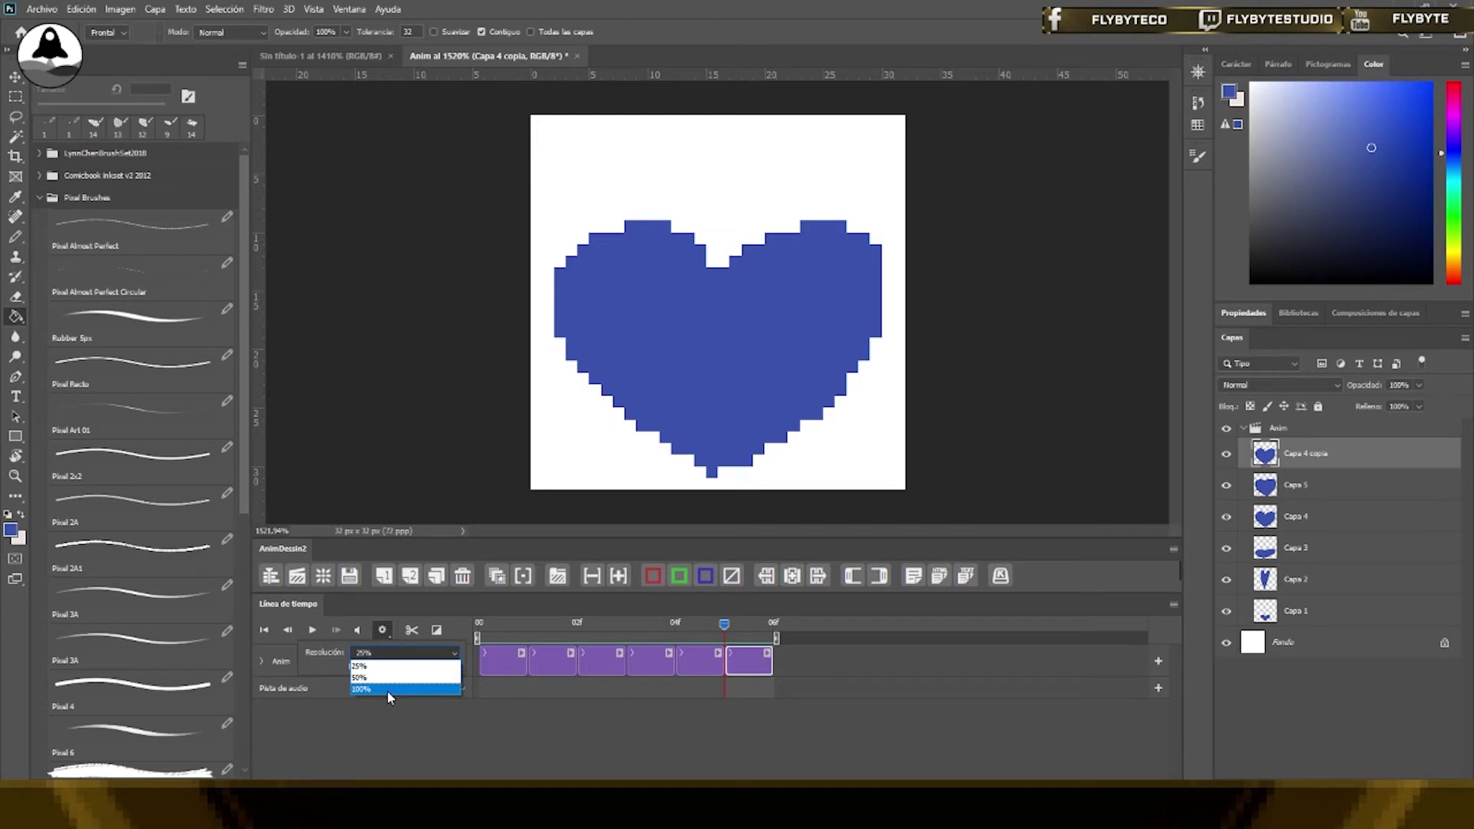
pyautogui.click(387, 688)
pyautogui.click(404, 714)
# Return the playhead to frame 0, play the heart animation, then stop it
pyautogui.click(505, 624)
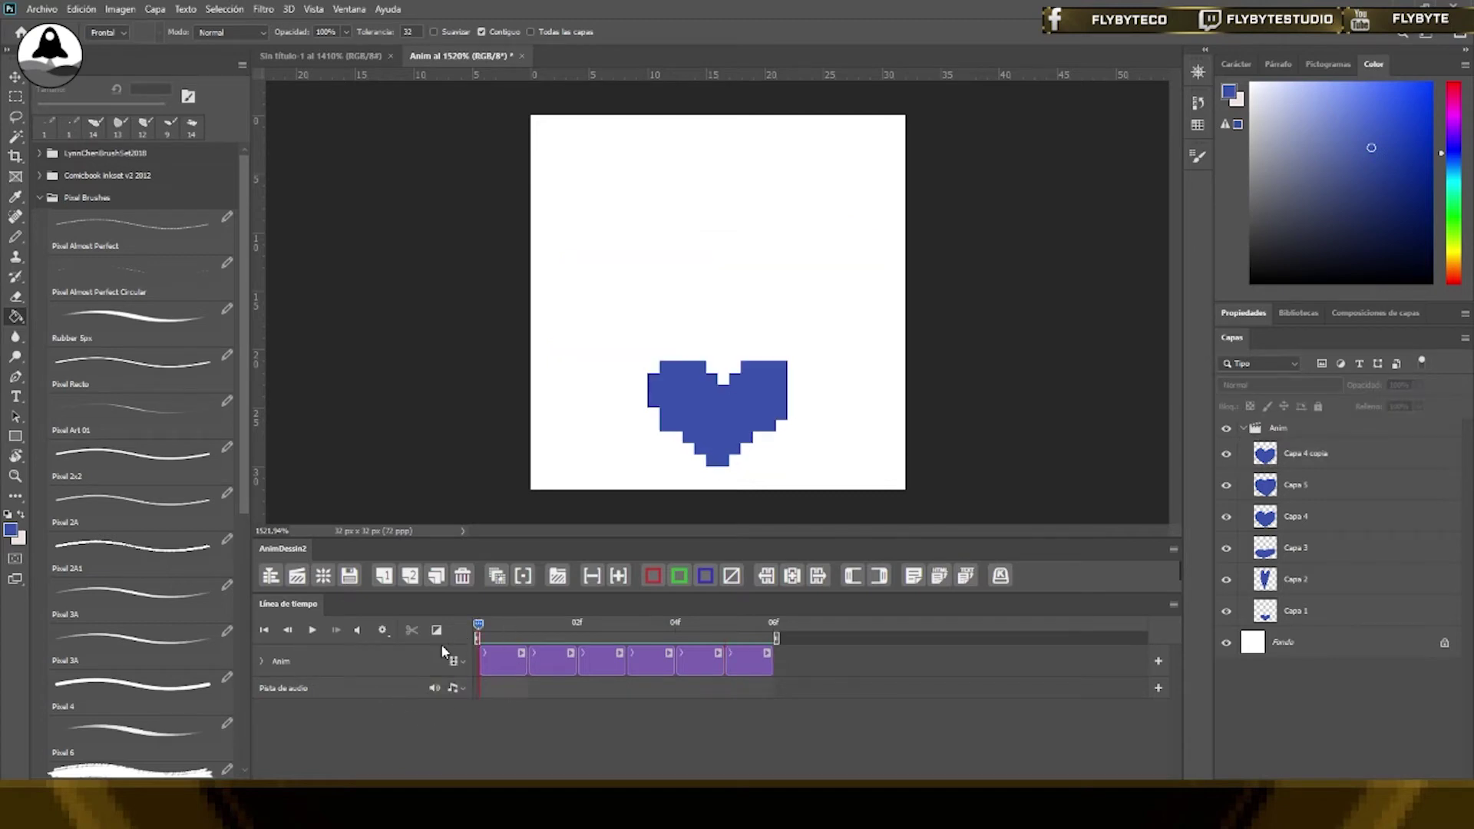
pyautogui.click(382, 630)
pyautogui.moveTo(403, 653)
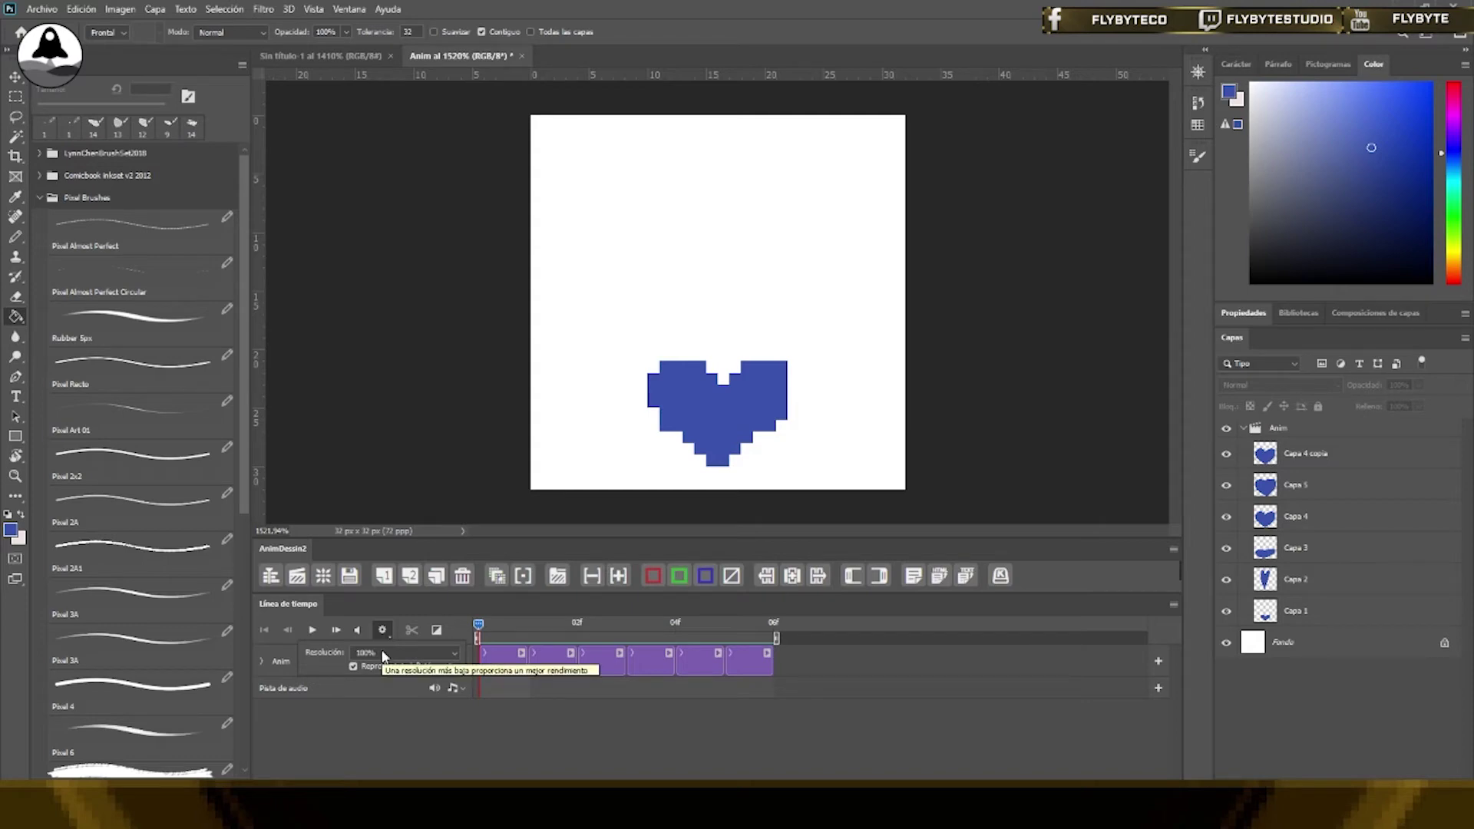
pyautogui.click(421, 725)
pyautogui.moveTo(482, 631)
pyautogui.mouseDown()
pyautogui.moveTo(525, 631)
pyautogui.moveTo(479, 631)
pyautogui.mouseUp()
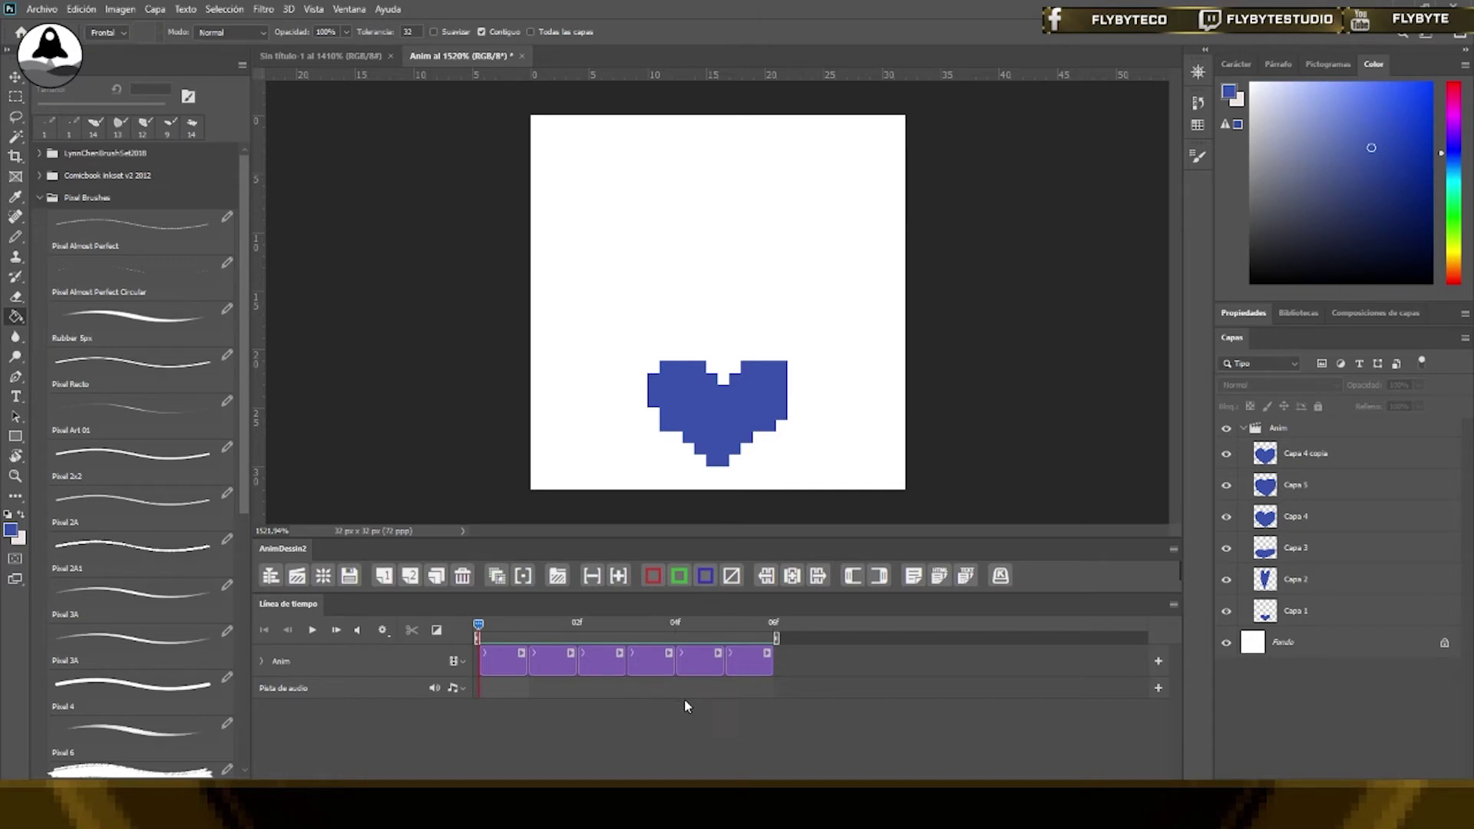
pyautogui.press('space')
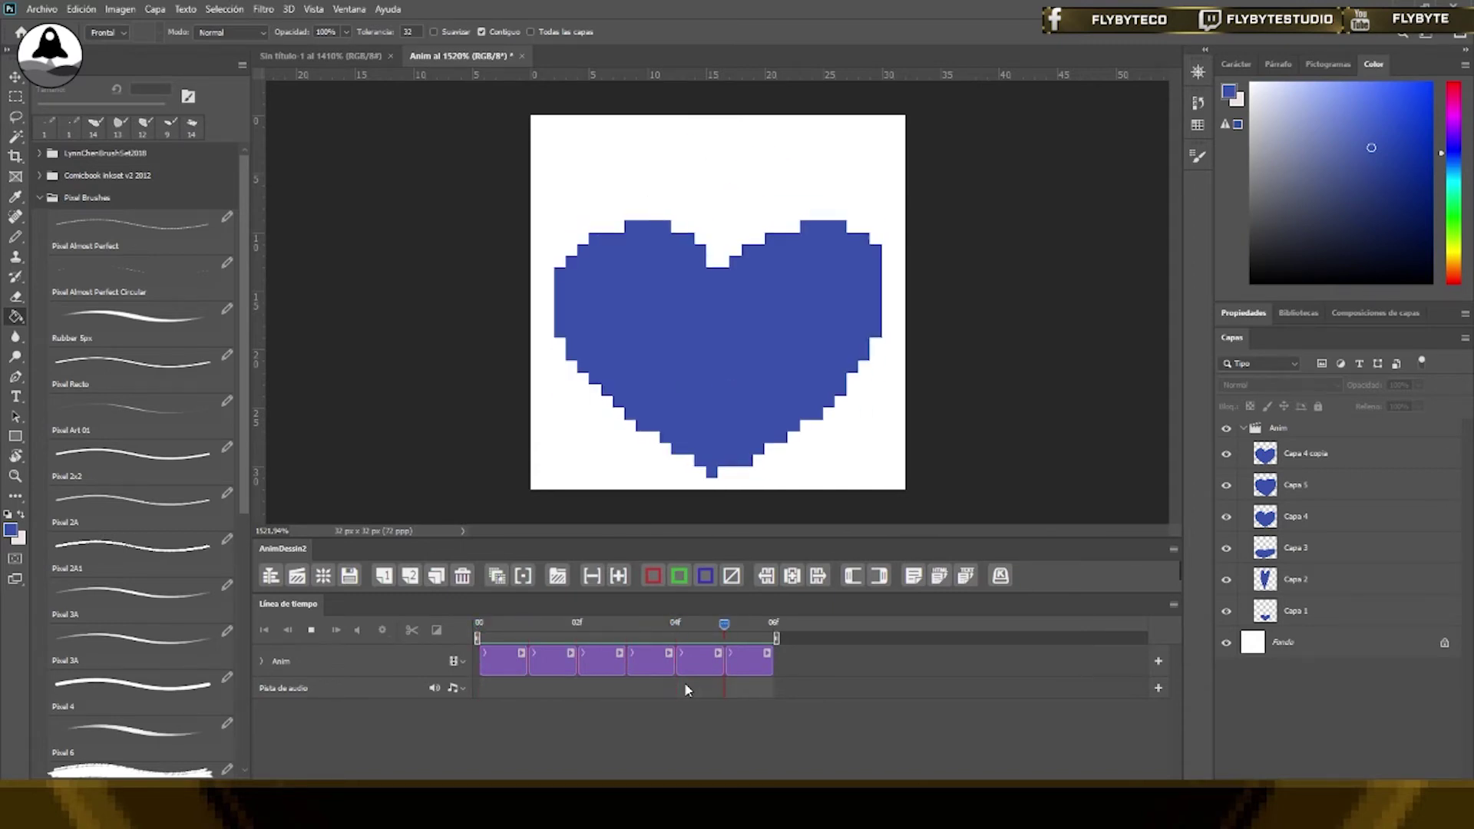
pyautogui.press('space')
# Add a blank Capa 6 frame at the end plus a copy of the small first heart
pyautogui.click(752, 666)
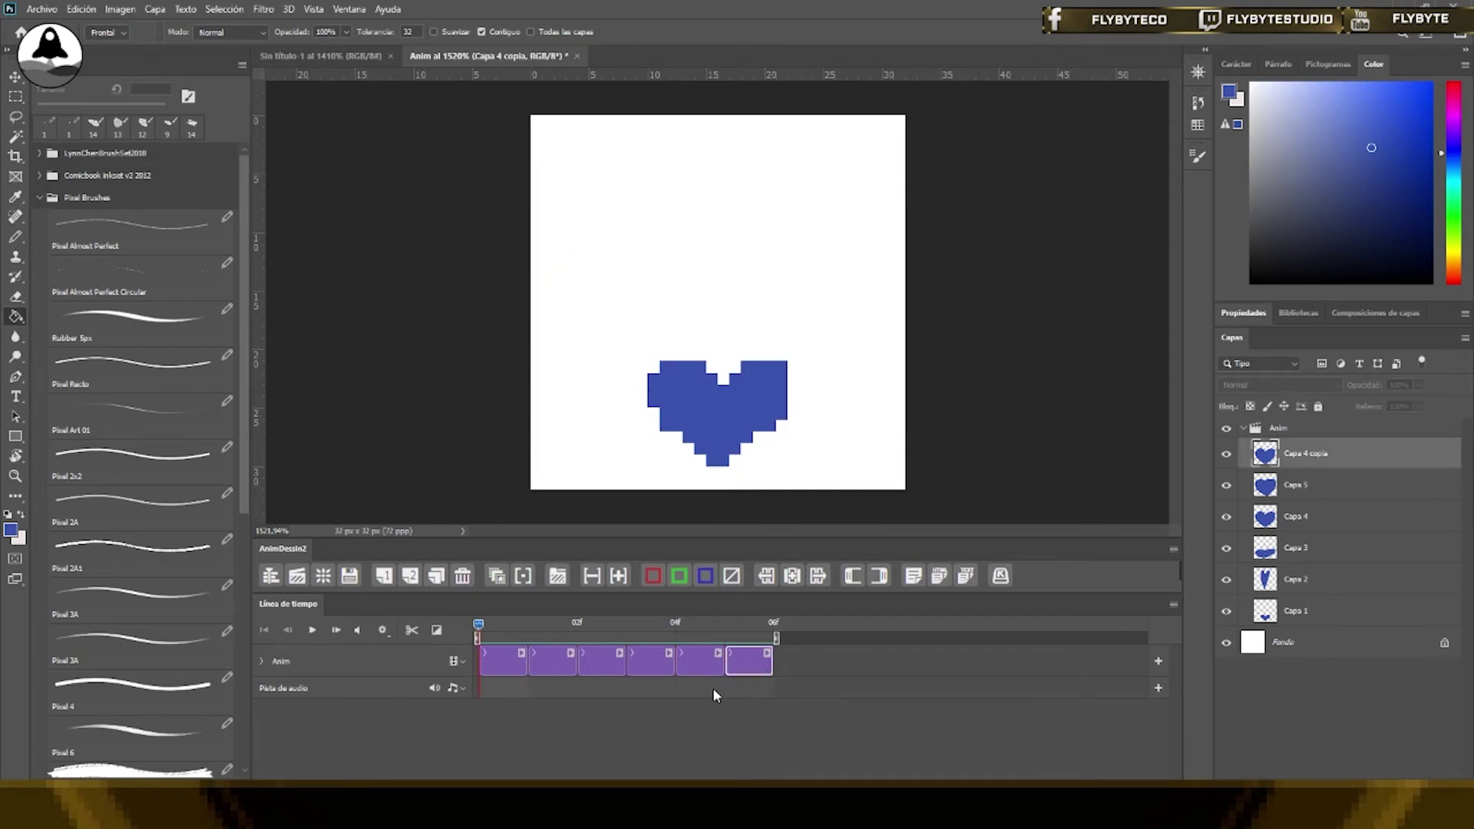
pyautogui.click(411, 578)
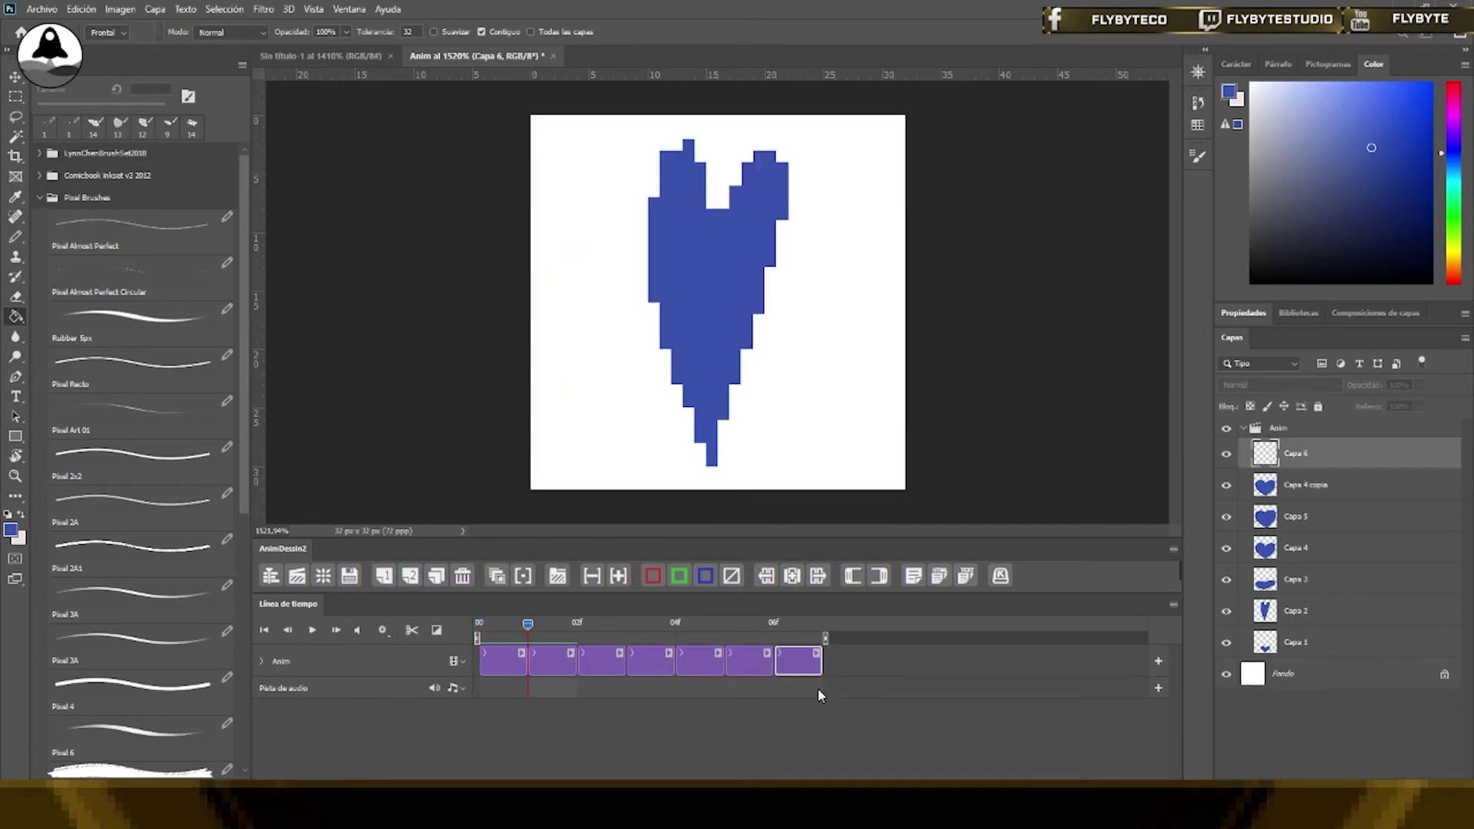
pyautogui.moveTo(770, 623)
pyautogui.mouseDown()
pyautogui.moveTo(535, 653)
pyautogui.moveTo(773, 625)
pyautogui.mouseUp()
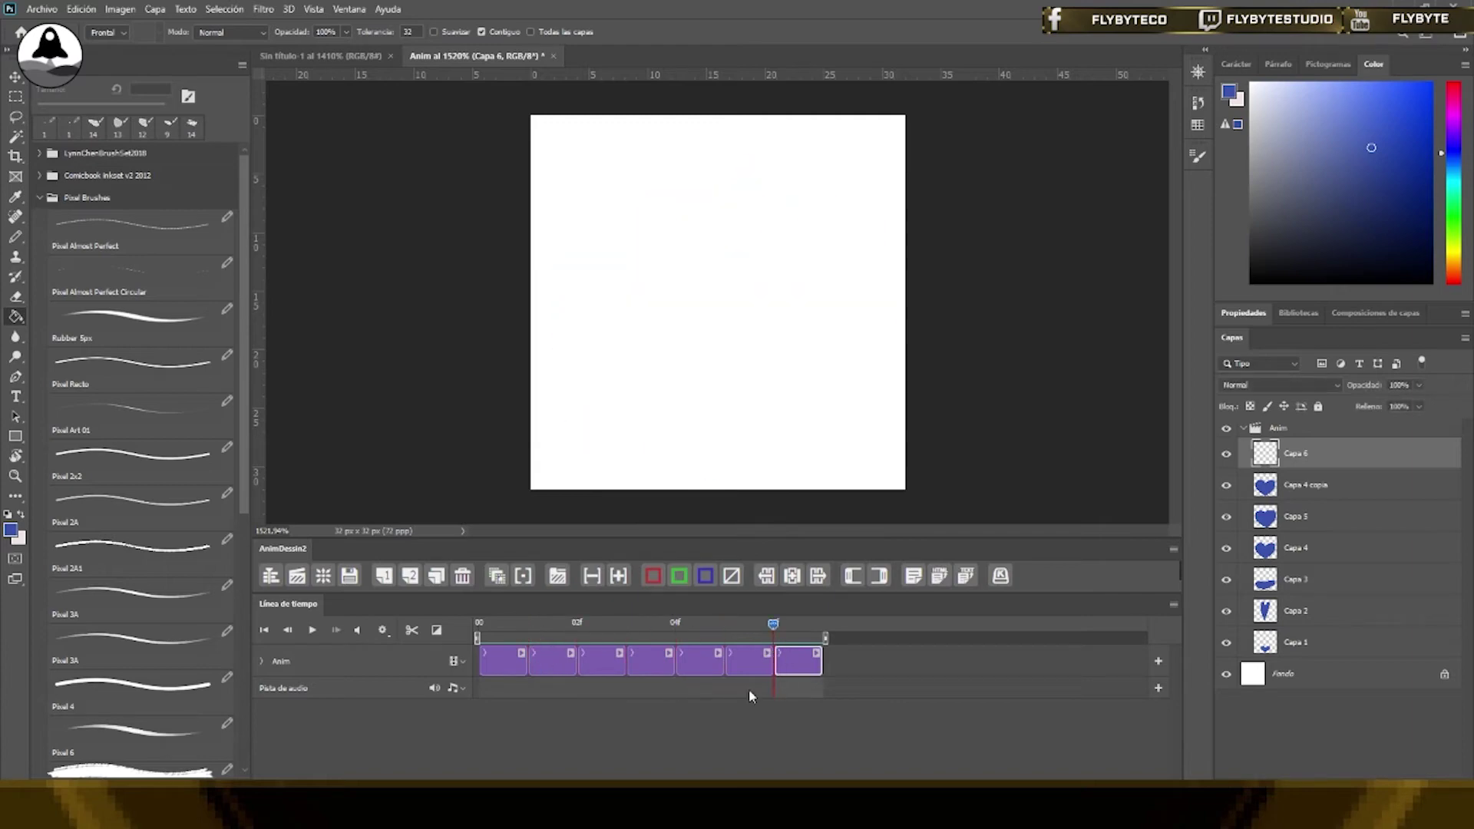
pyautogui.click(511, 665)
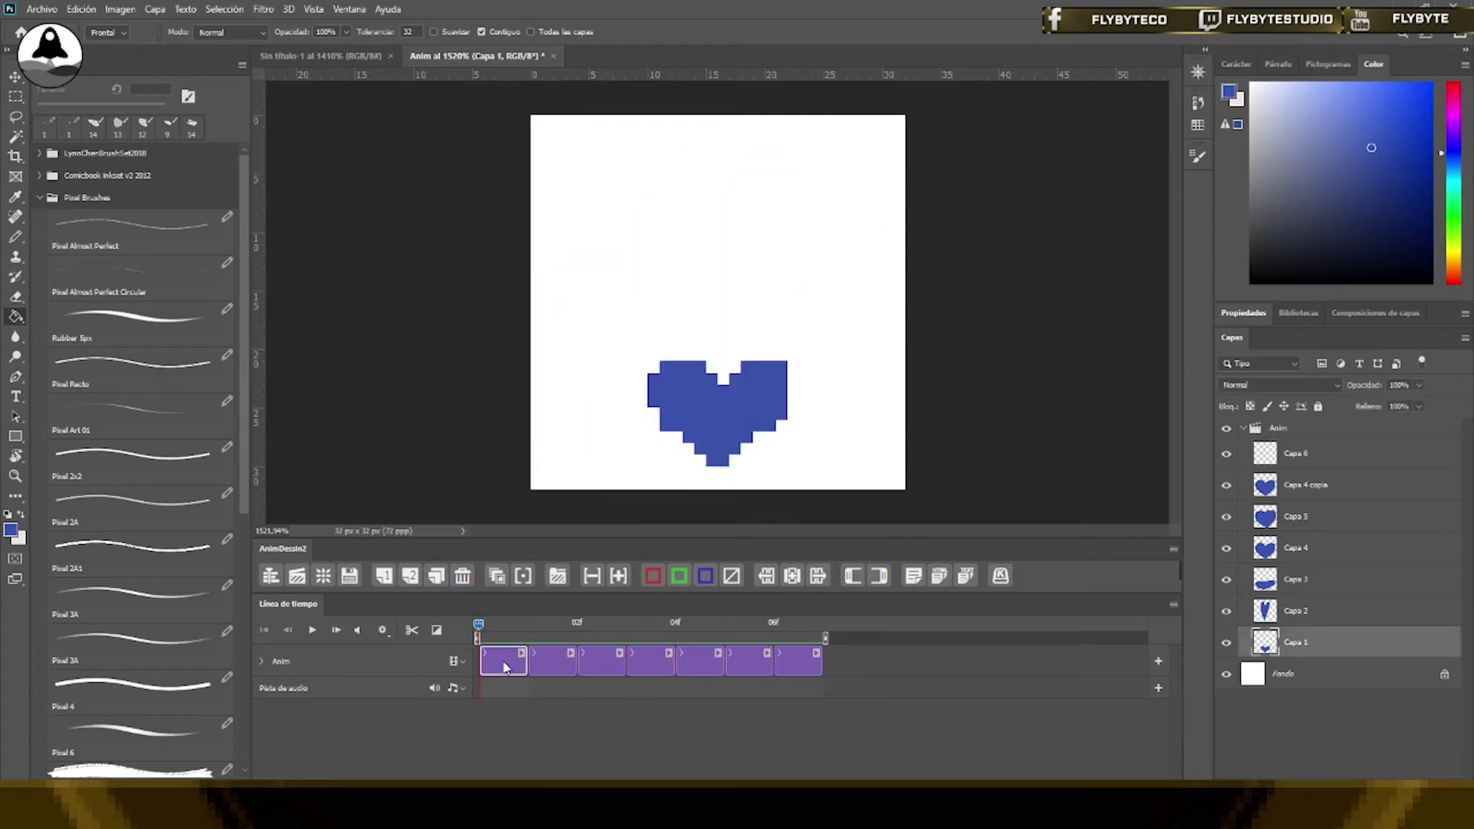
pyautogui.click(416, 588)
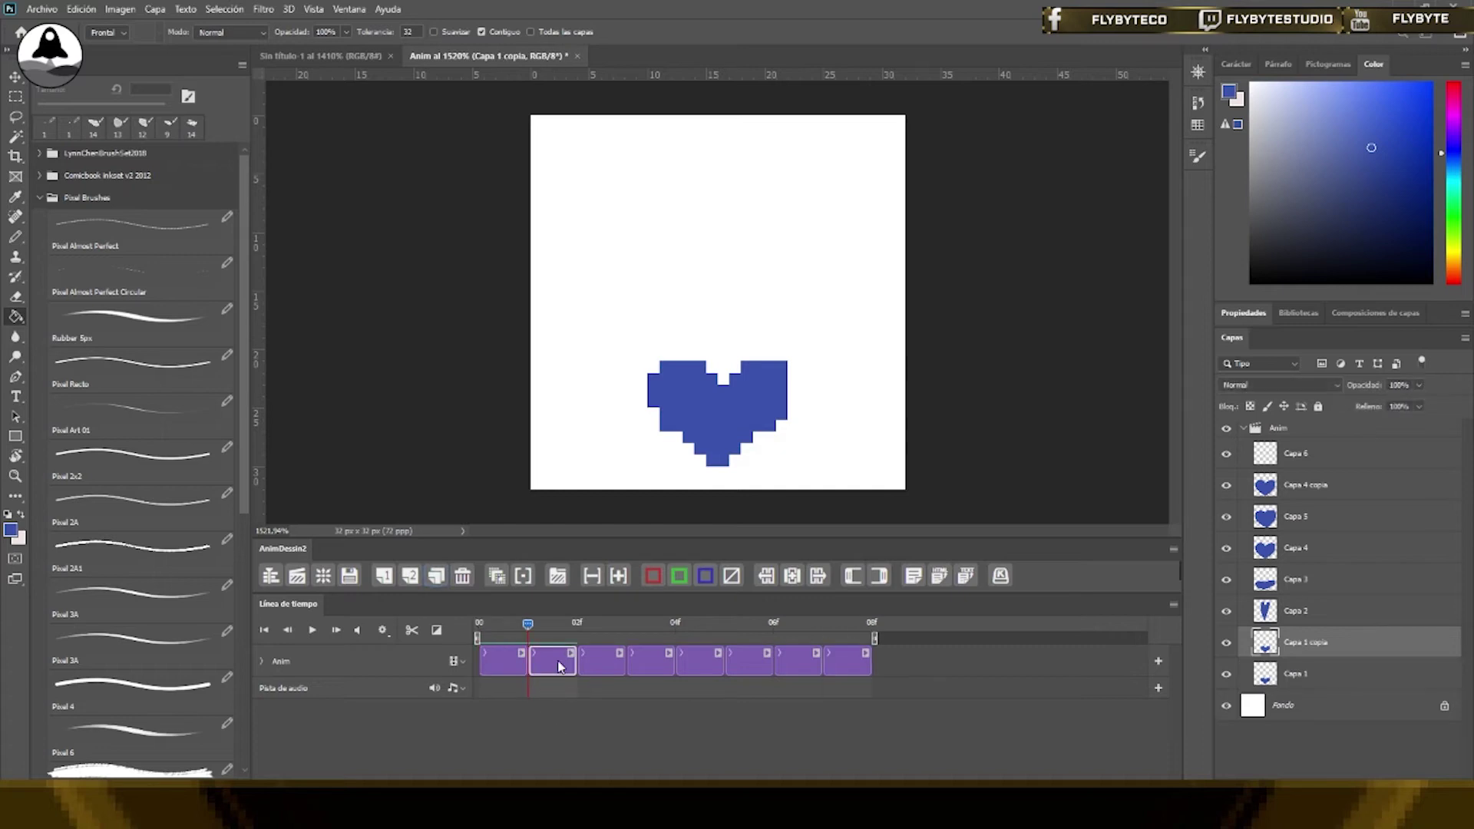
pyautogui.moveTo(528, 624); pyautogui.dragTo(774, 624)
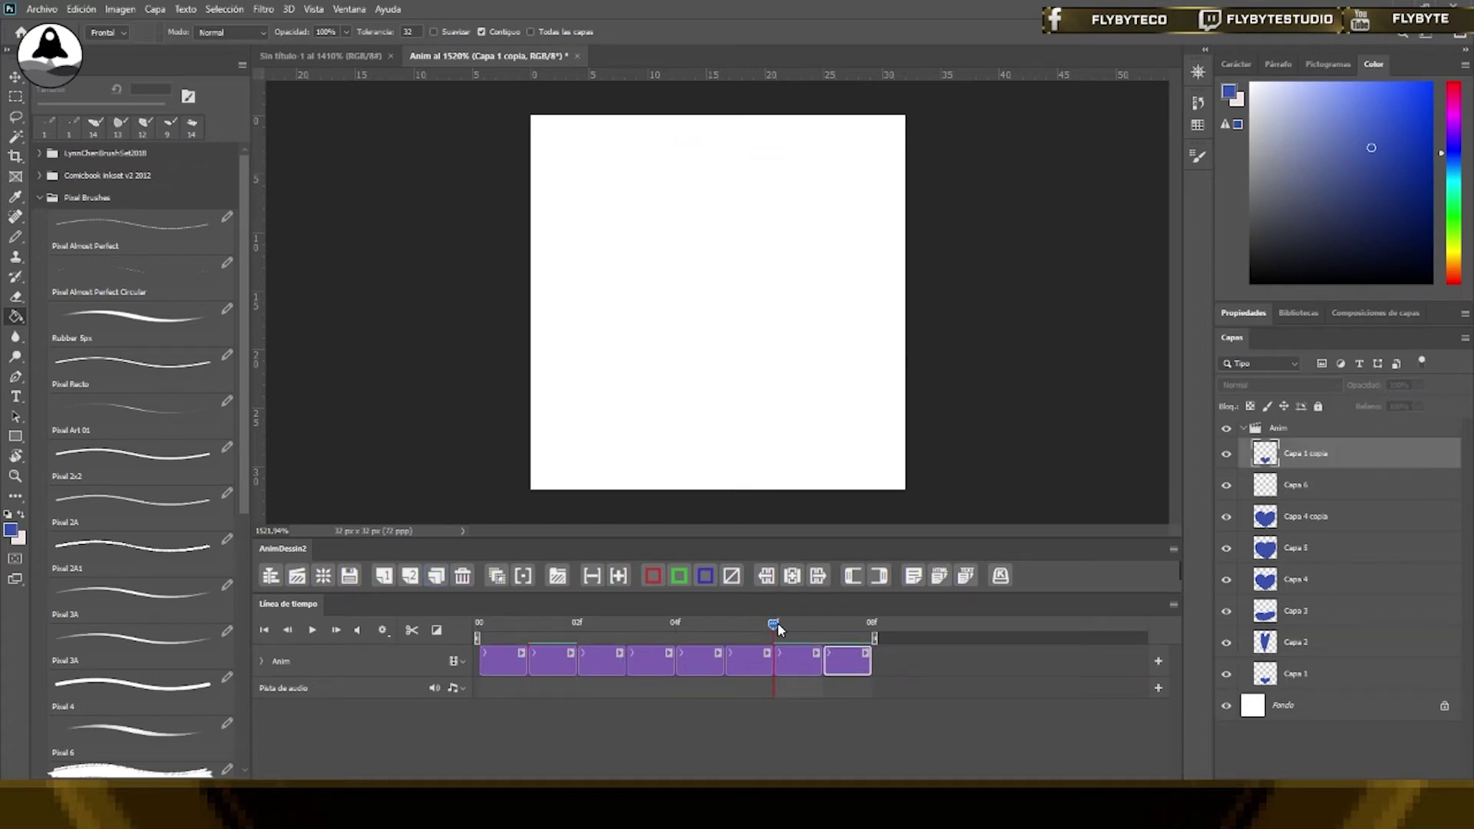
# Enable Habilitar papeles cebolla and select the blank Capa 6 frame for drawing
pyautogui.click(1174, 605)
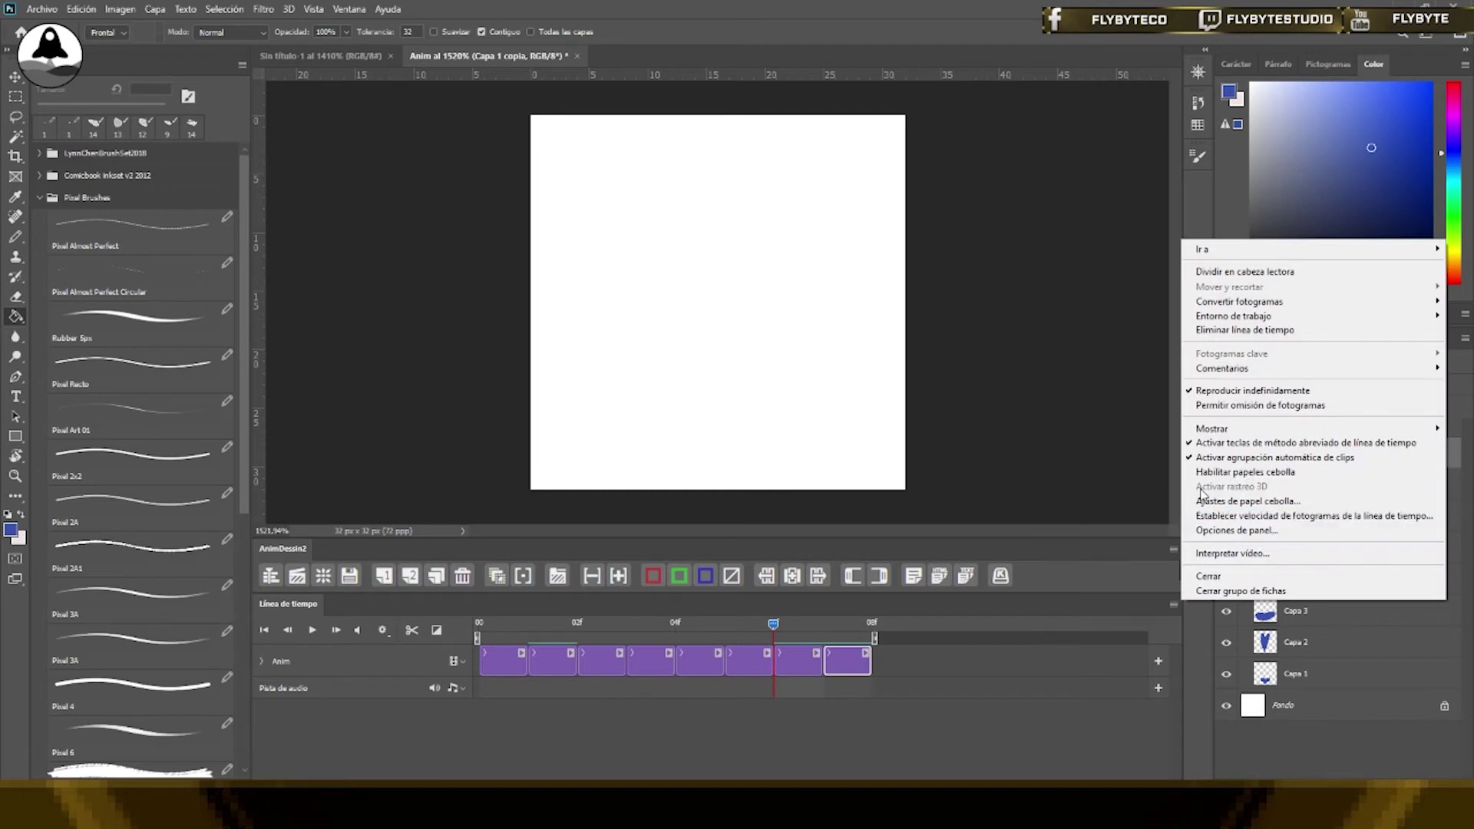
pyautogui.click(1205, 472)
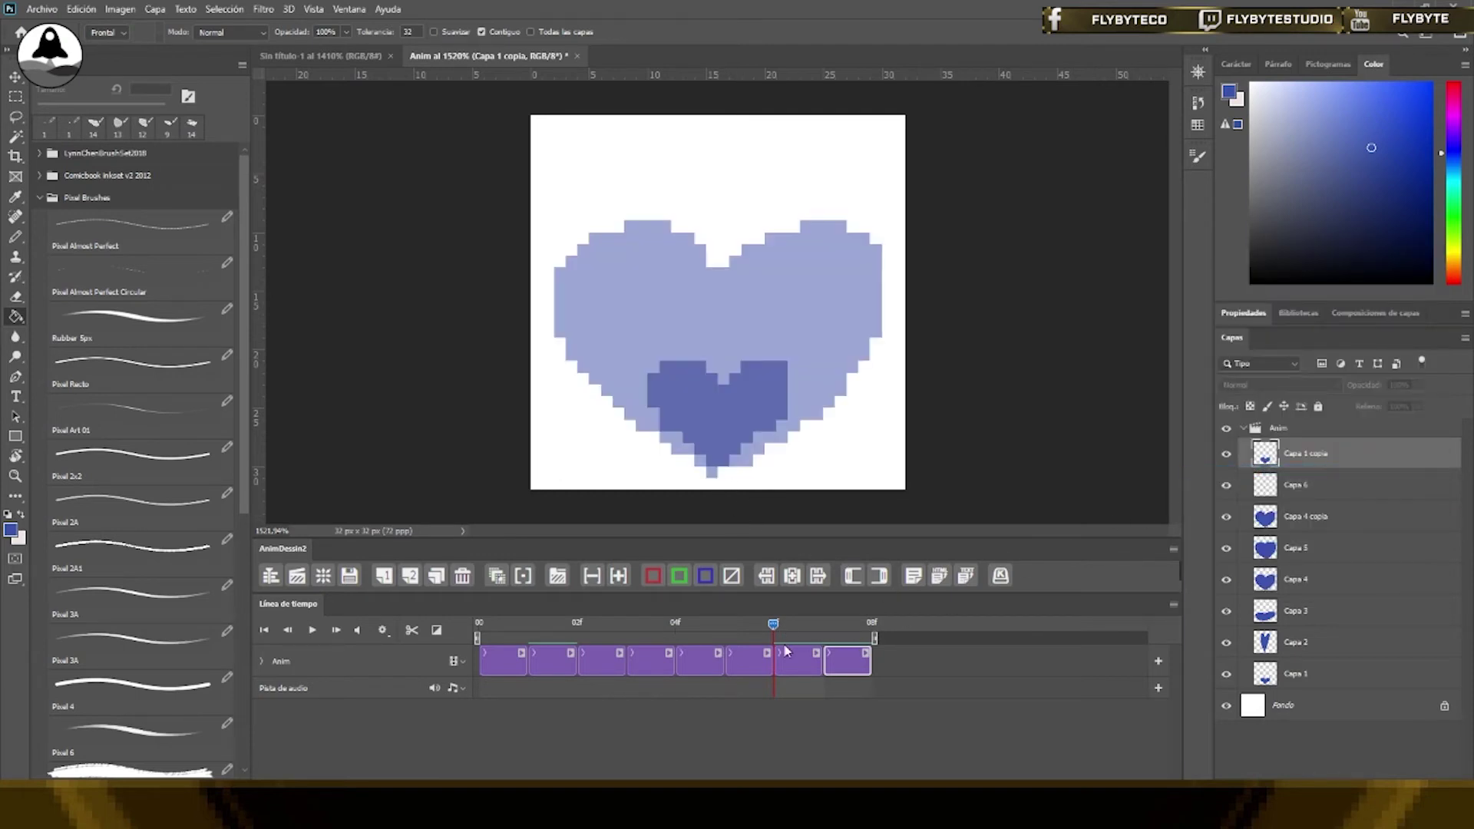
pyautogui.moveTo(785, 651); pyautogui.dragTo(865, 641)
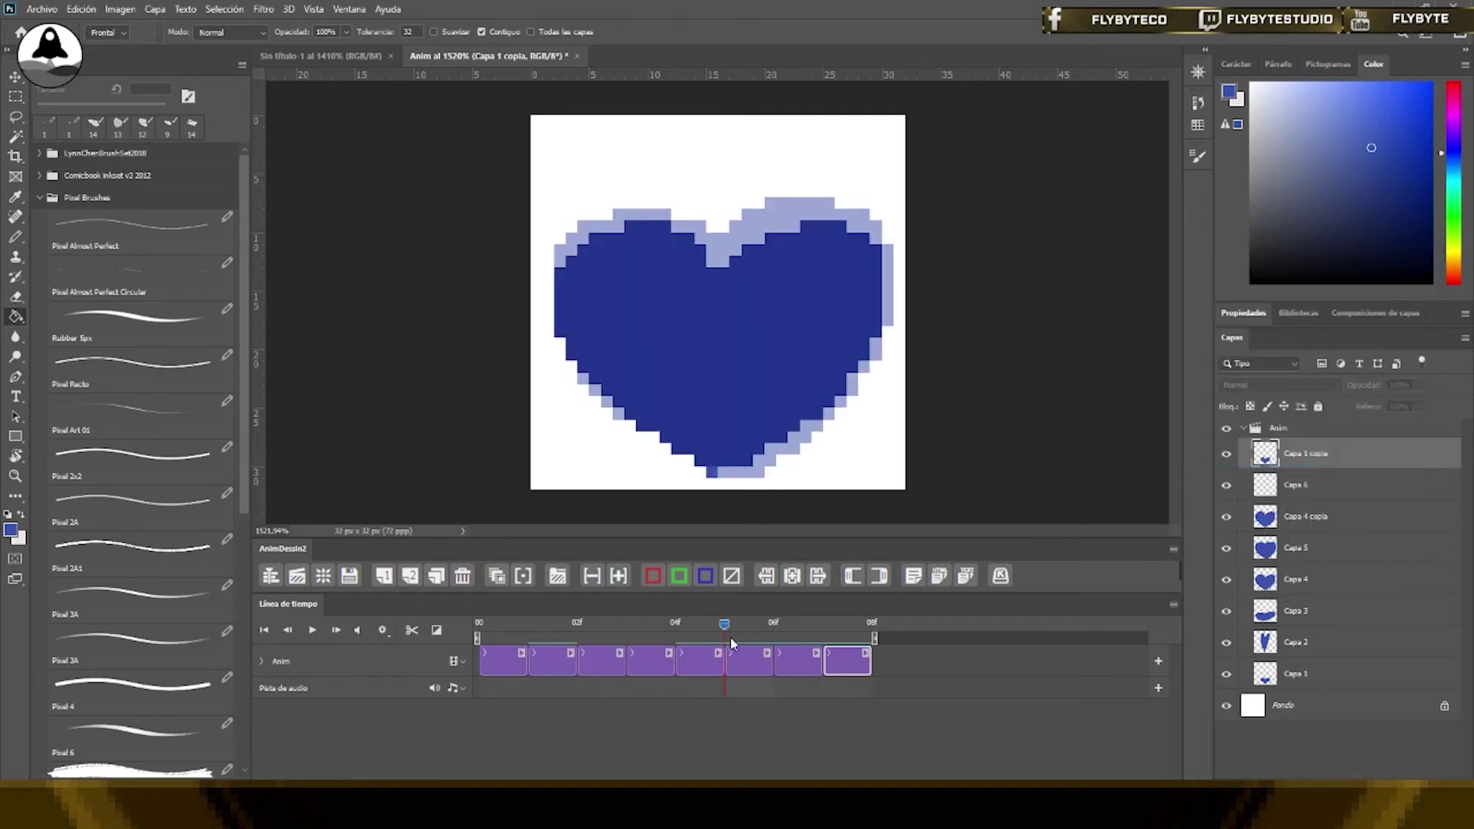
pyautogui.click(819, 654)
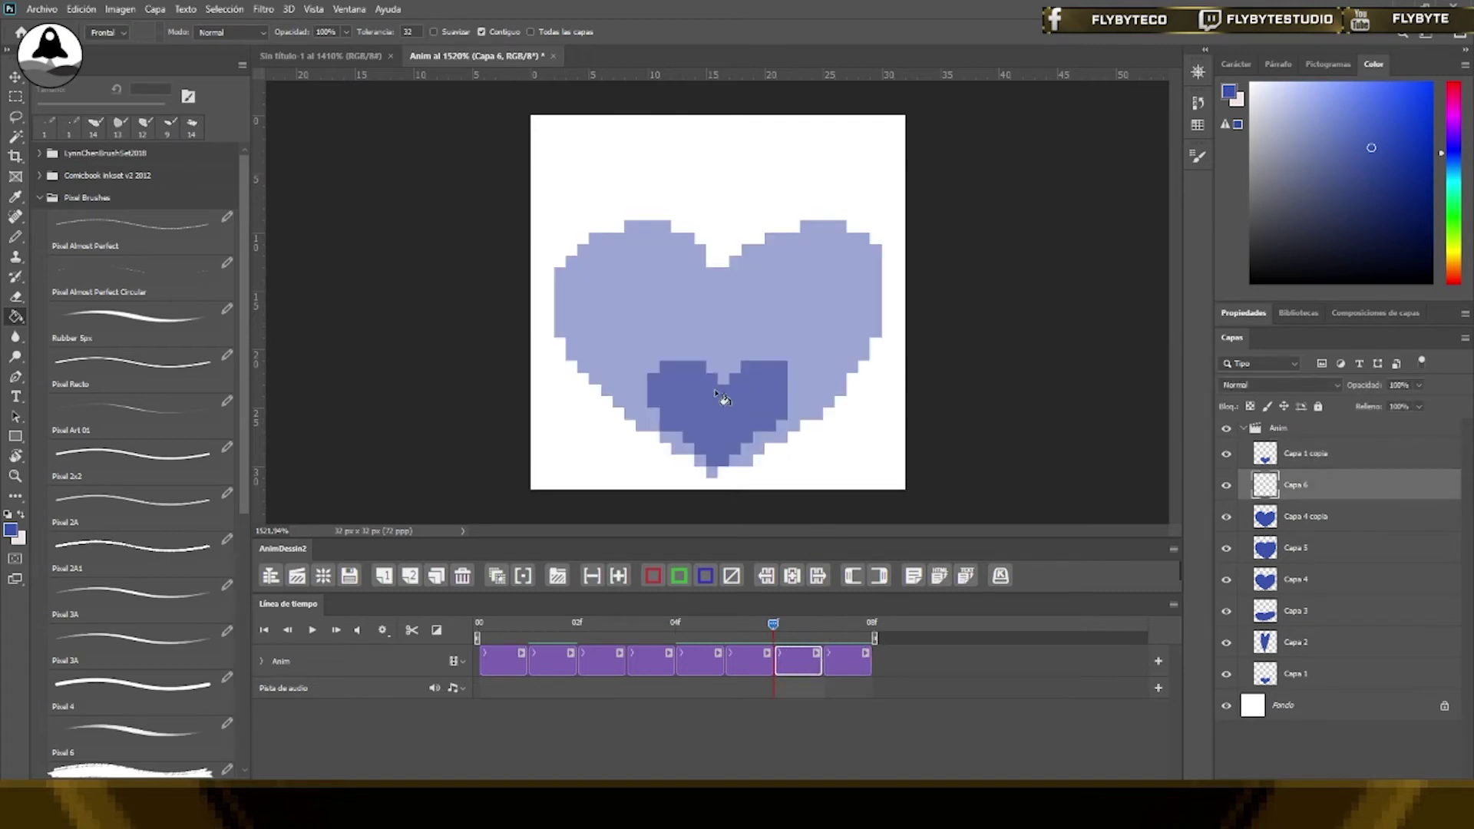
# Outline a medium-sized heart on Capa 6 and fill it blue with the Paint Bucket
pyautogui.press('b')
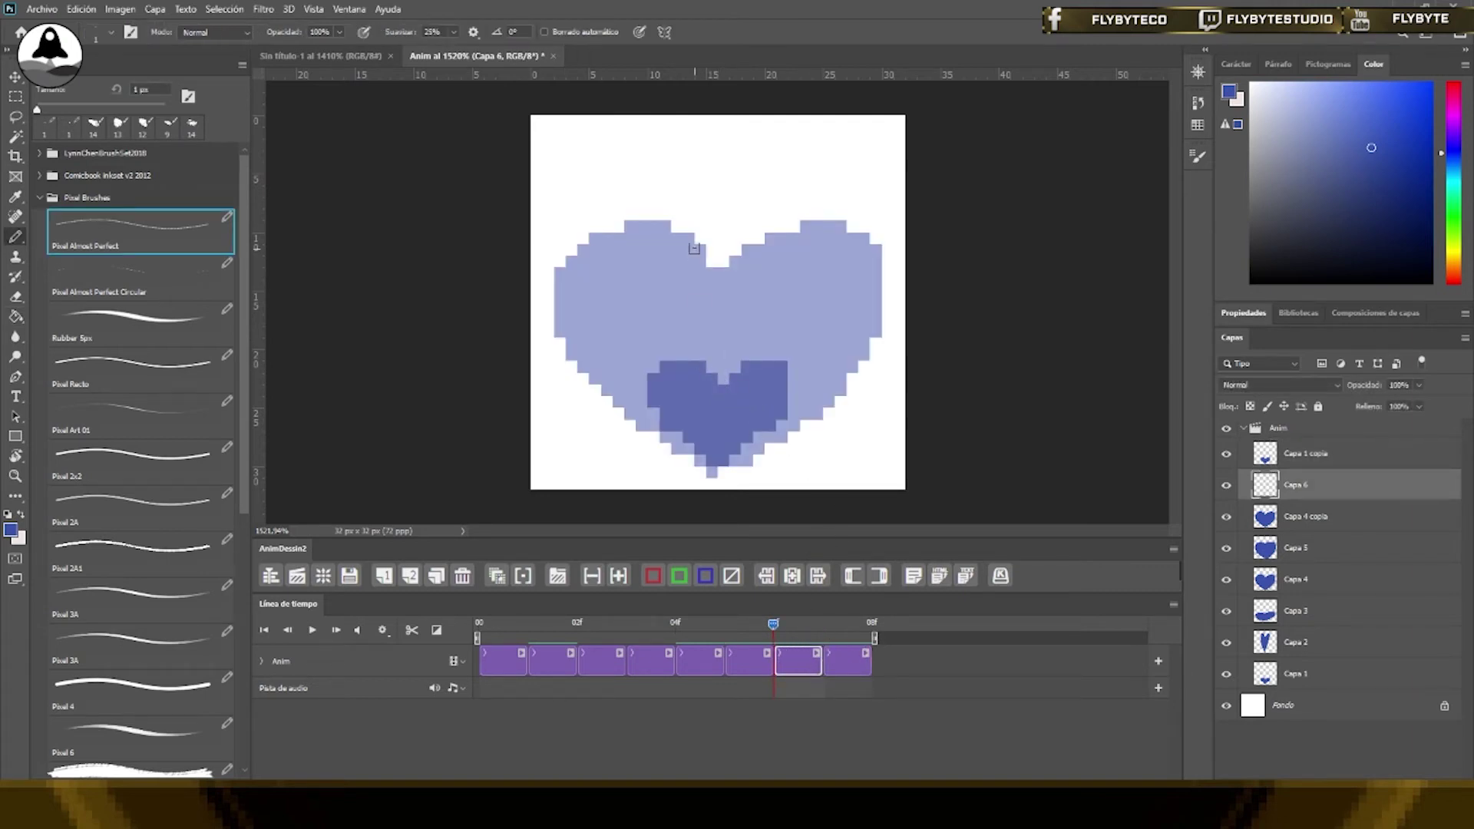
pyautogui.moveTo(719, 316)
pyautogui.mouseDown()
pyautogui.moveTo(694, 445)
pyautogui.moveTo(616, 357)
pyautogui.moveTo(850, 313)
pyautogui.moveTo(840, 380)
pyautogui.moveTo(705, 476)
pyautogui.moveTo(716, 468)
pyautogui.mouseUp()
pyautogui.click(829, 297)
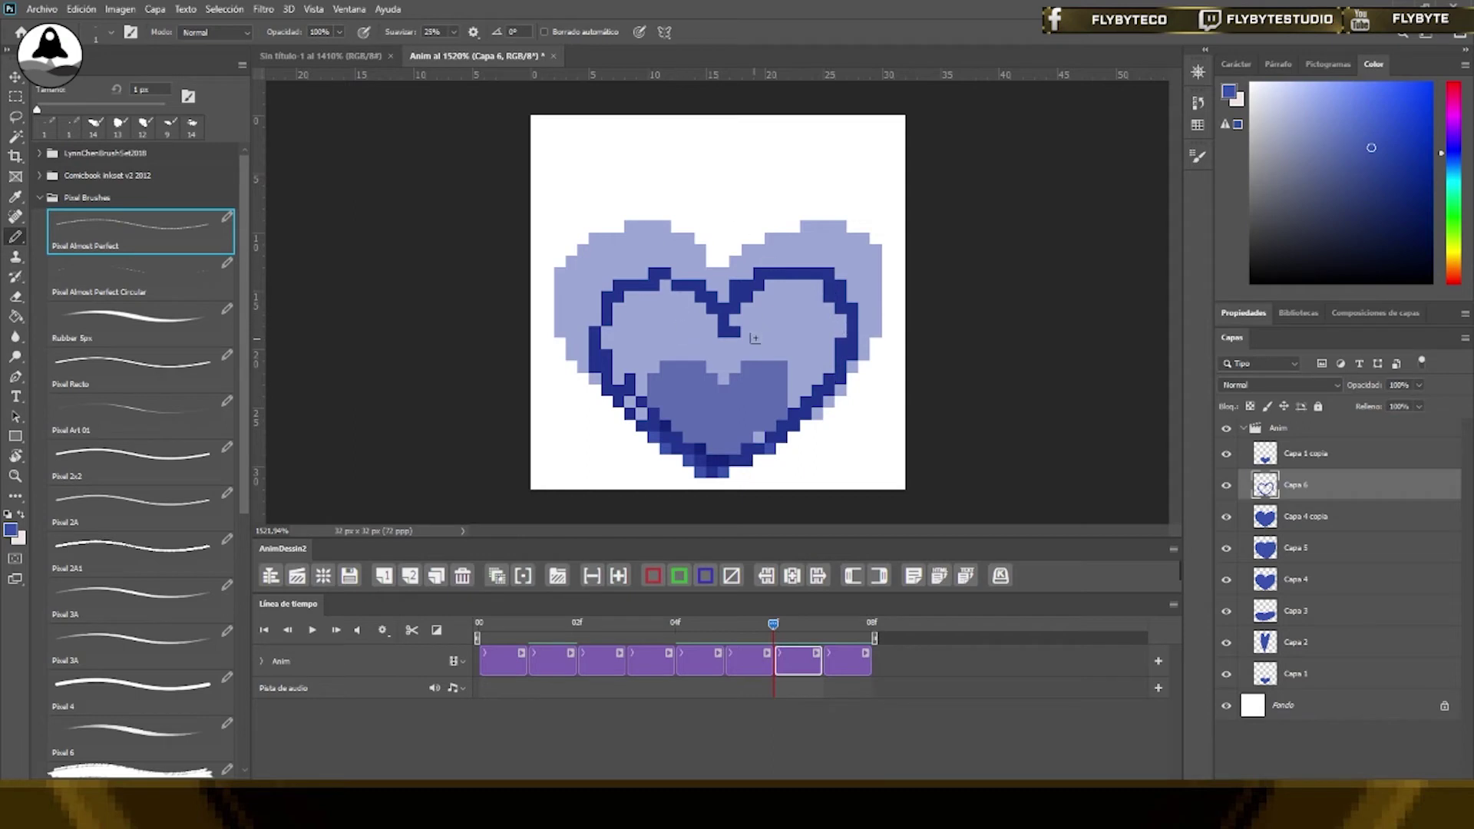
pyautogui.press('g')
pyautogui.click(775, 357)
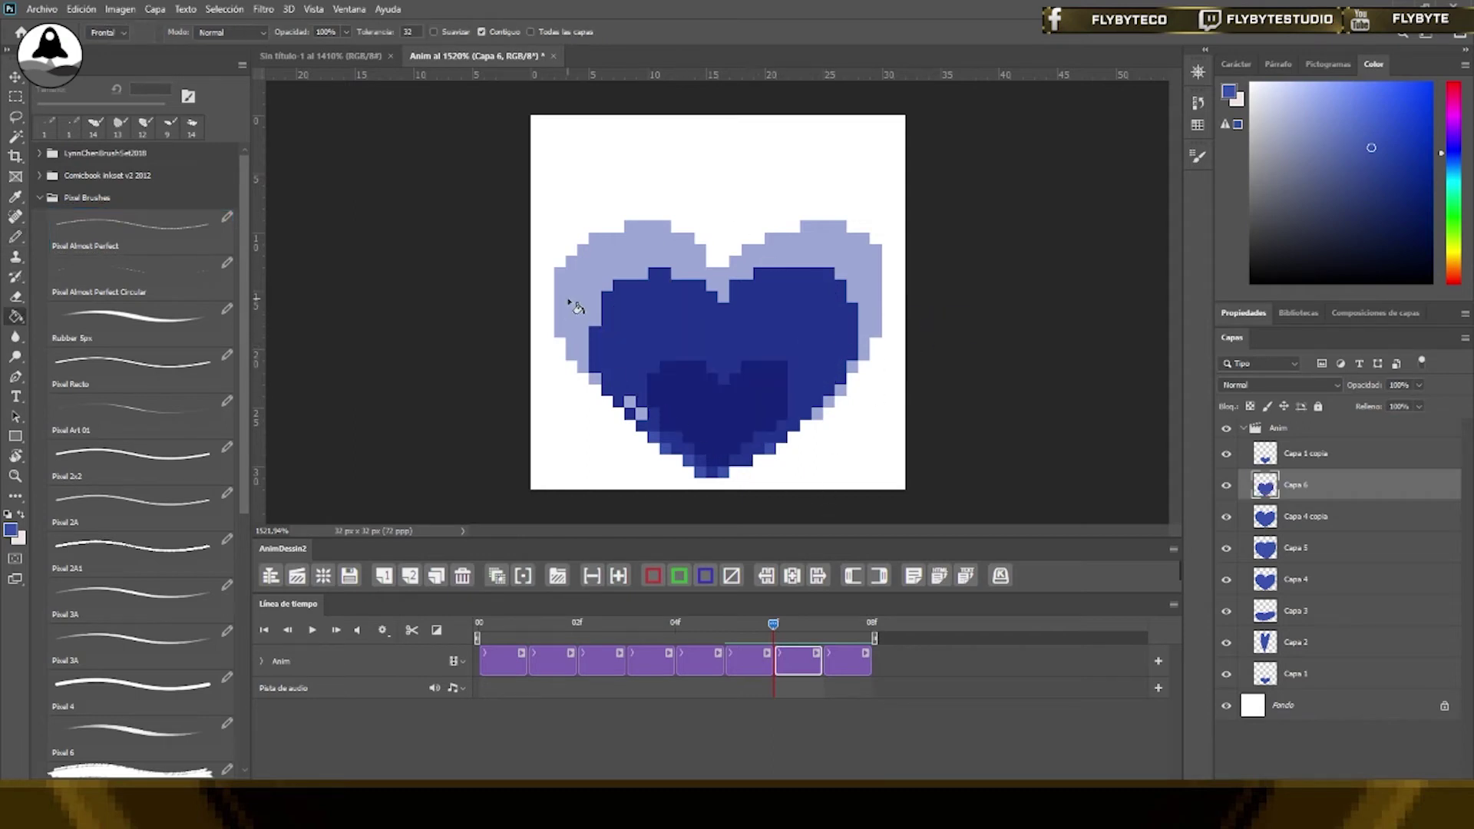
pyautogui.press('b')
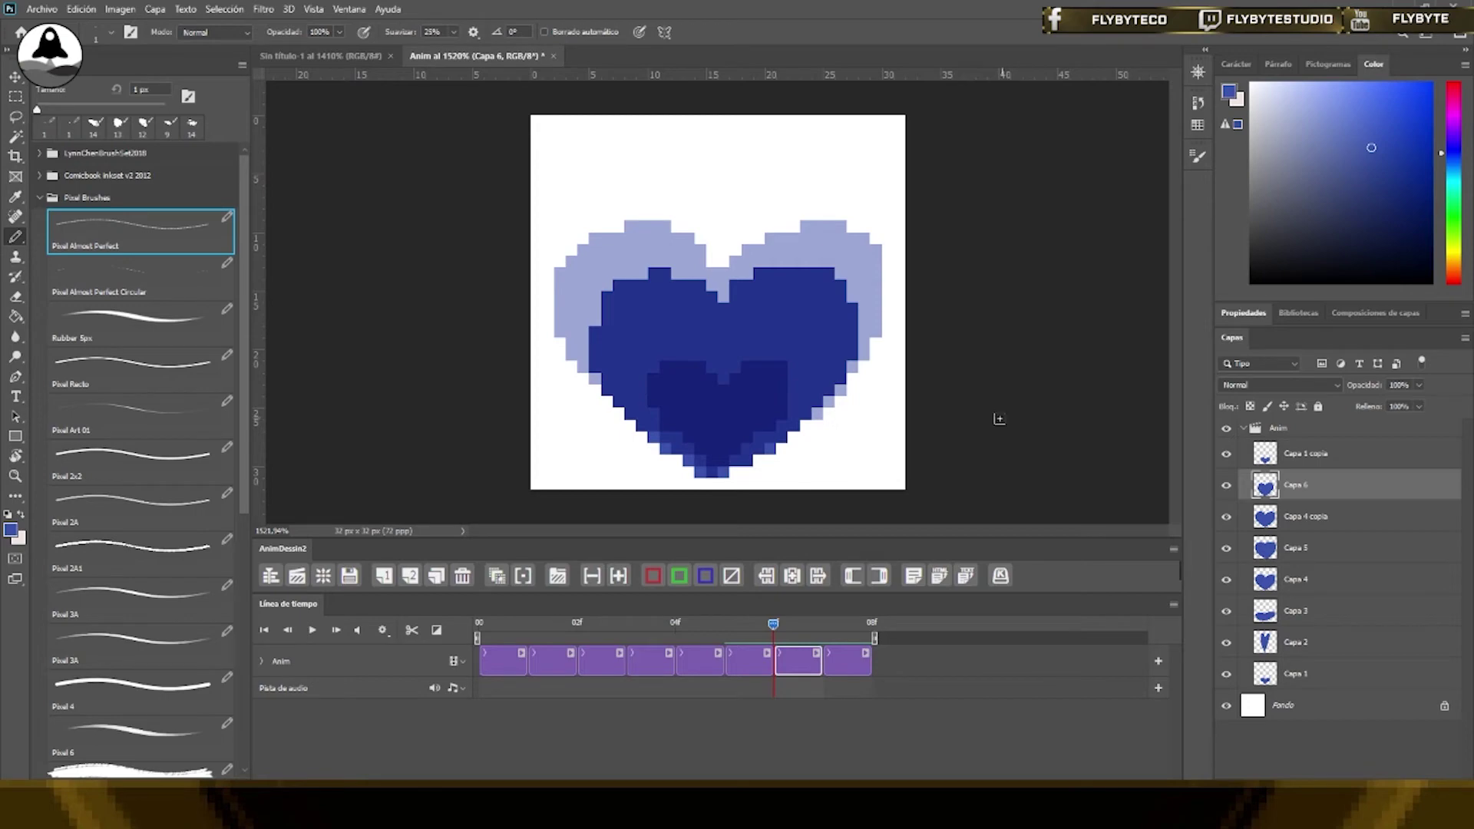
# Disable onion skinning and play the eight-frame animation
pyautogui.click(1175, 604)
pyautogui.click(1228, 471)
pyautogui.press('space')
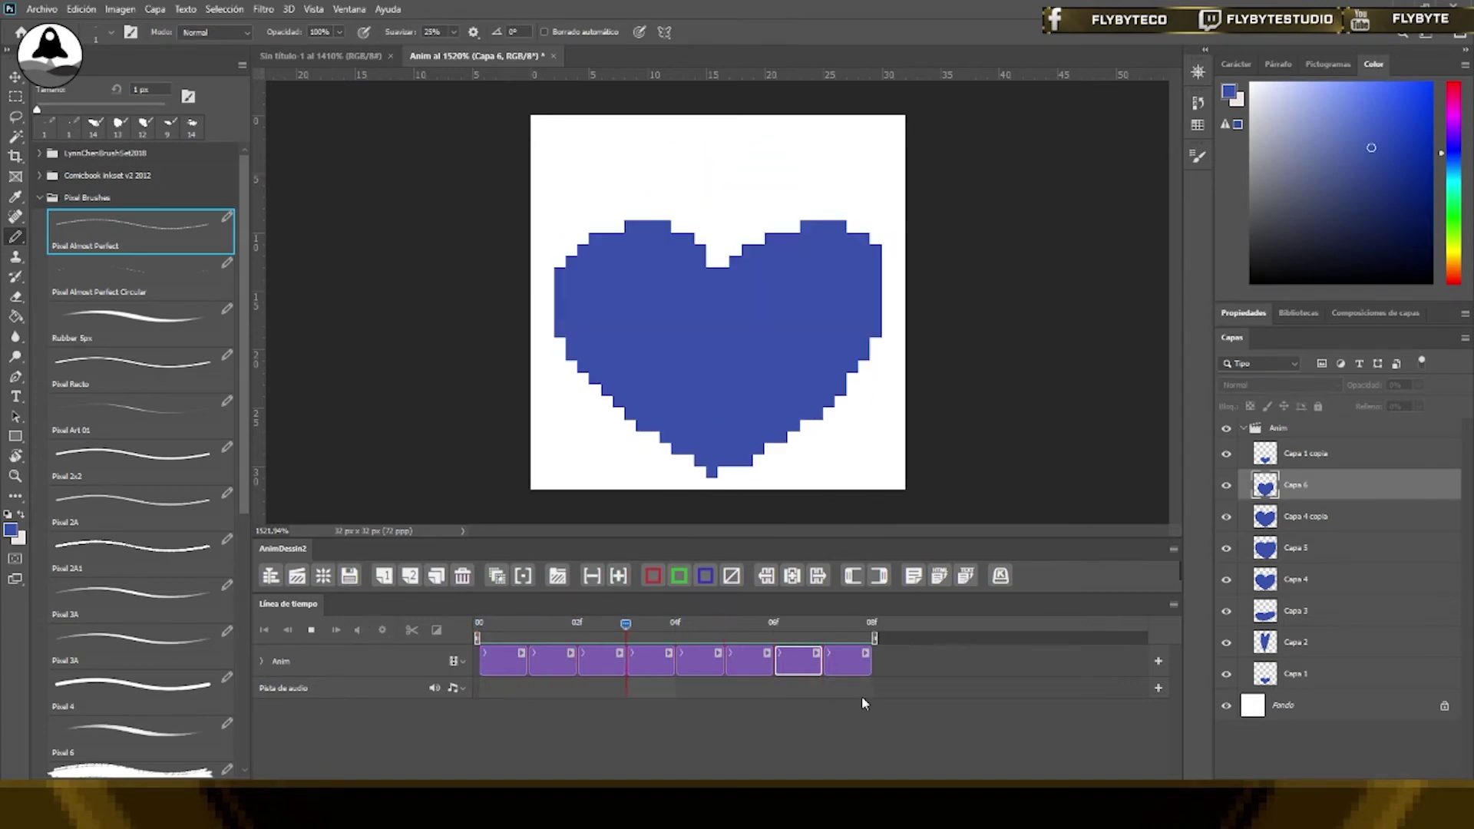
# Delete the final Capa 1 copia frame, then play and stop the seven-frame loop
pyautogui.moveTo(840, 621); pyautogui.dragTo(822, 624)
pyautogui.click(854, 667)
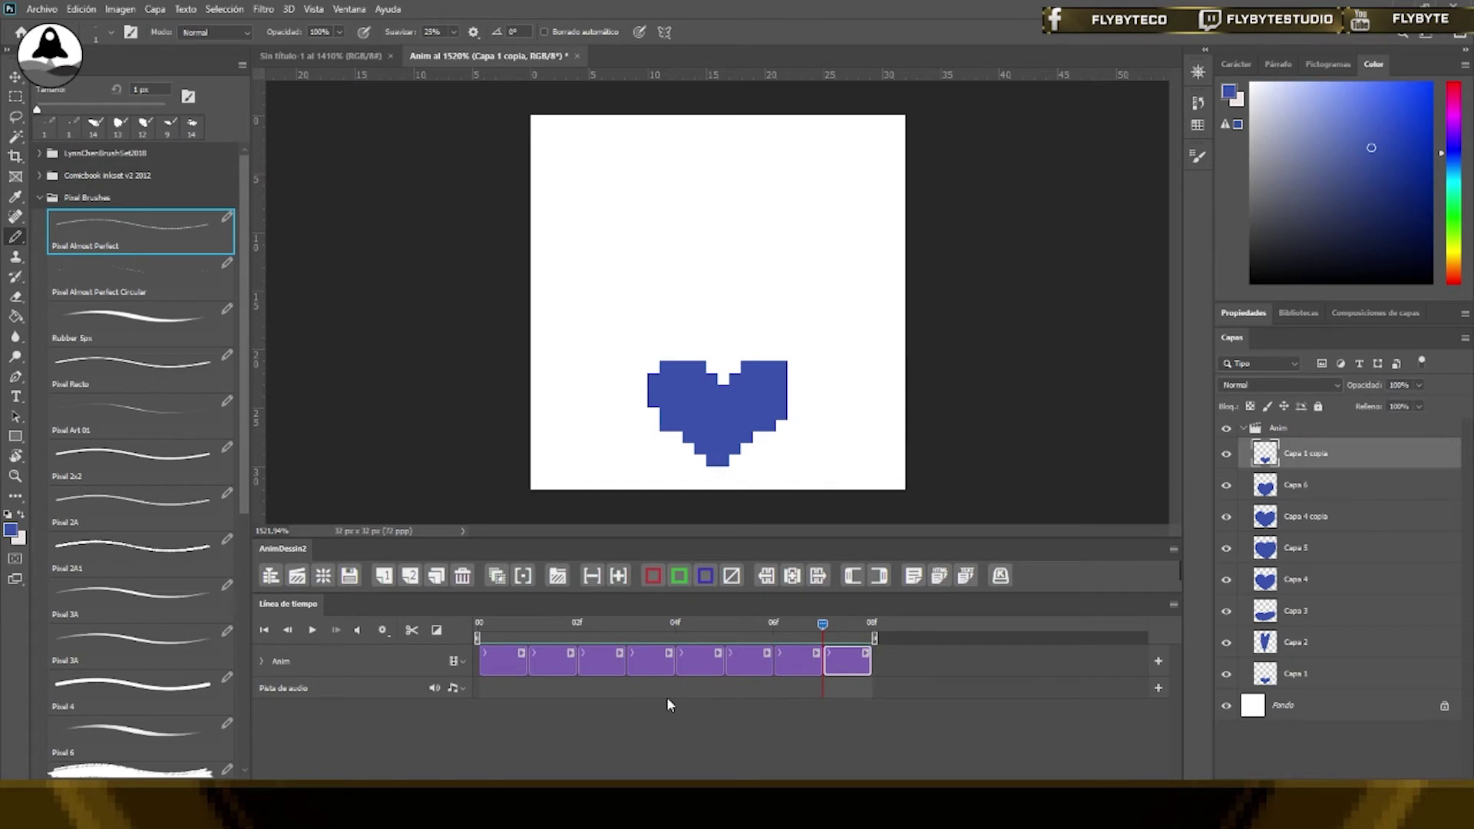
pyautogui.click(499, 626)
pyautogui.click(500, 660)
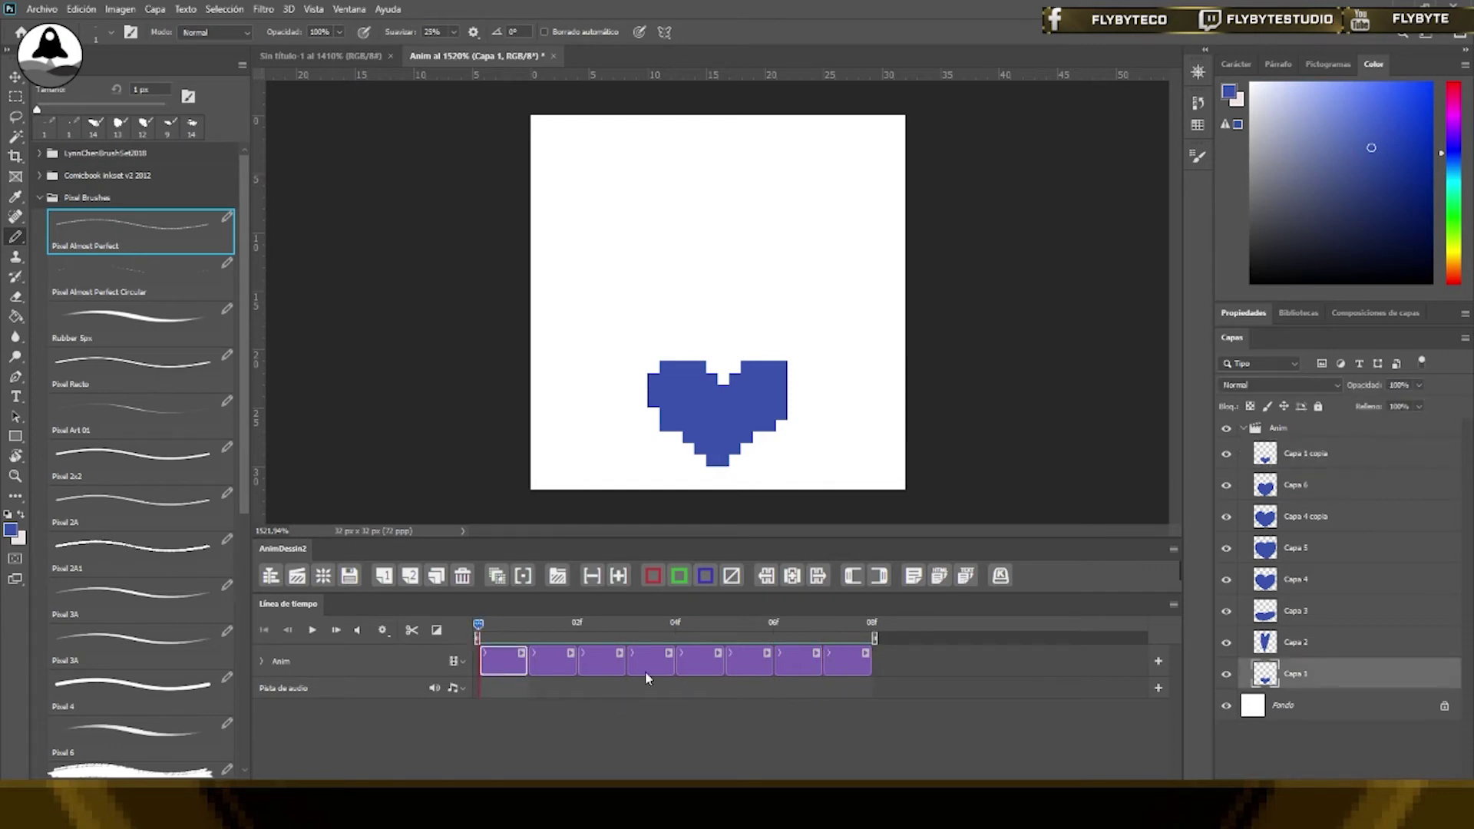
pyautogui.click(852, 660)
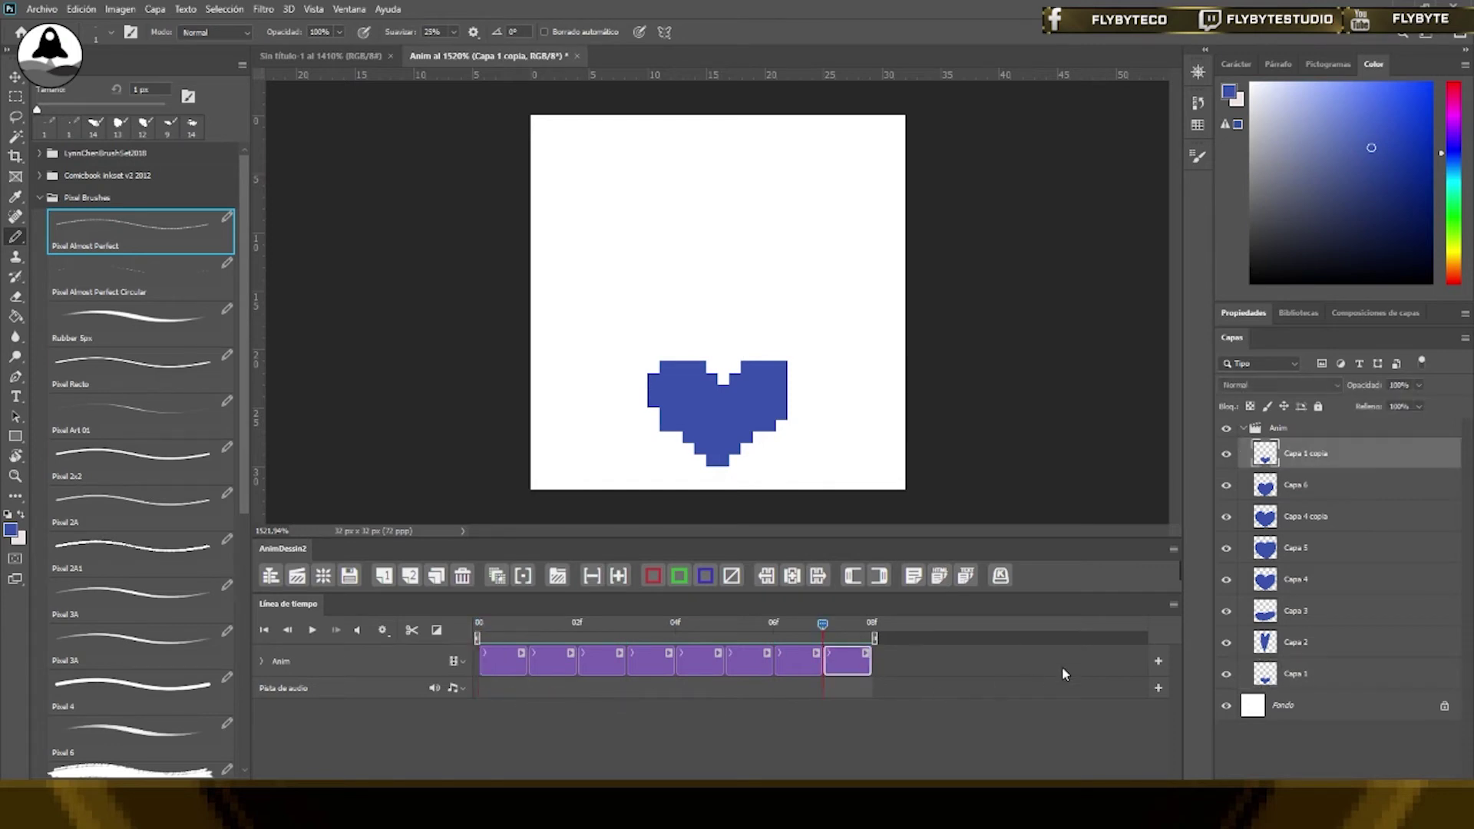
pyautogui.click(446, 589)
pyautogui.click(507, 621)
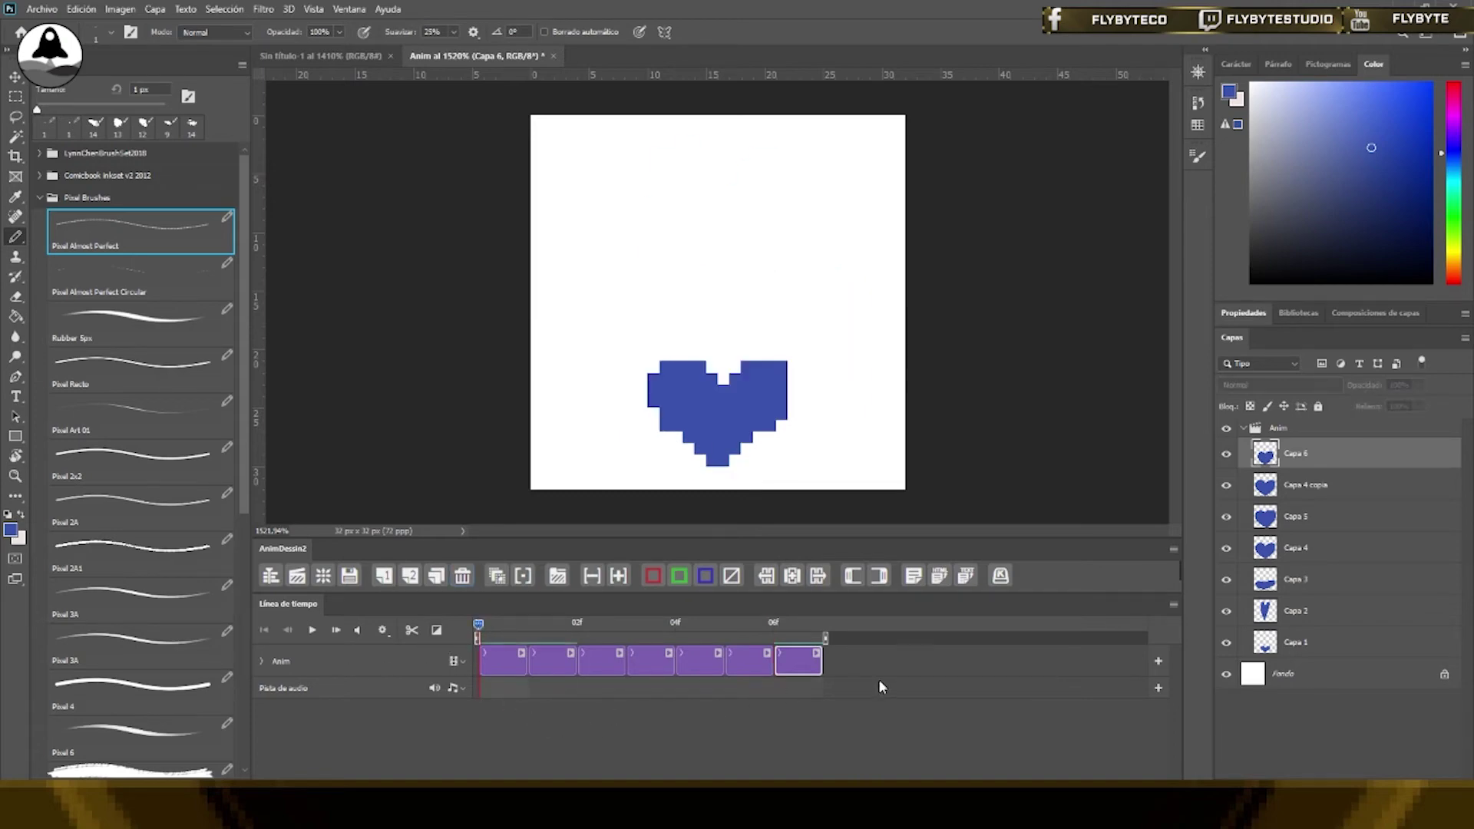
pyautogui.press('space')
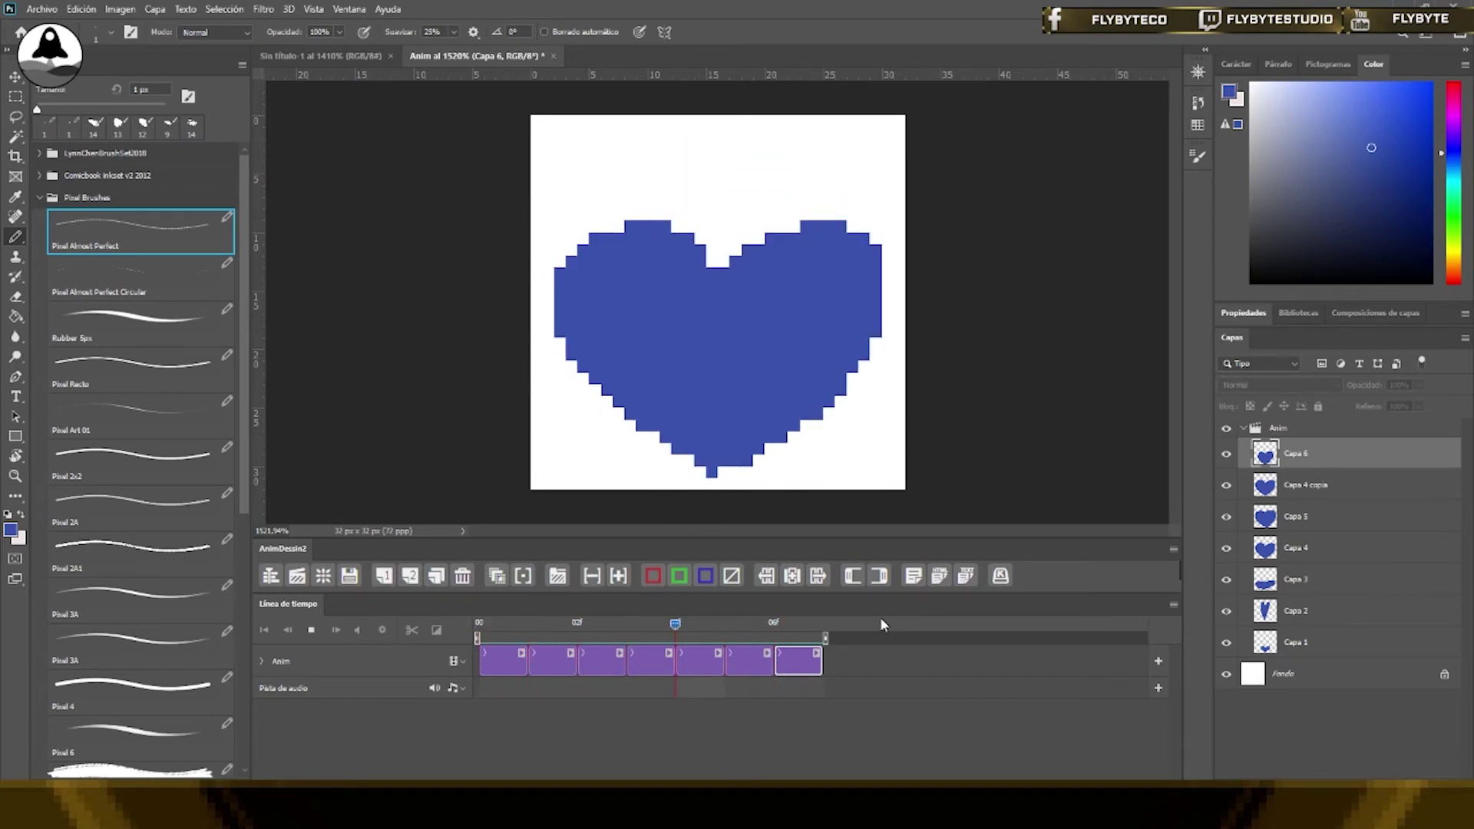
pyautogui.press('space')
# Create a new video group track and lower the Anim group's opacity to 32%
pyautogui.click(459, 662)
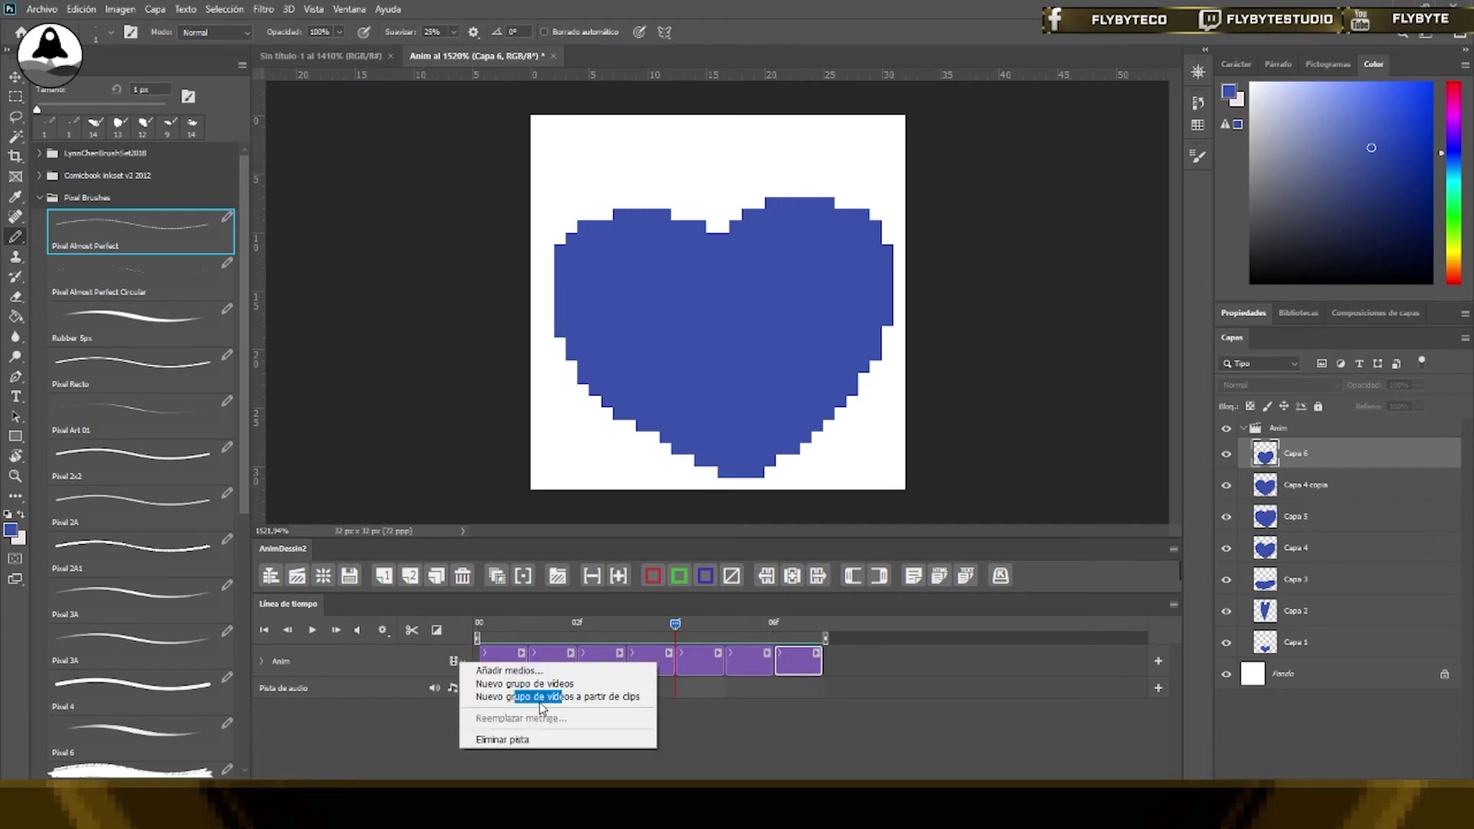
pyautogui.click(522, 679)
pyautogui.click(495, 624)
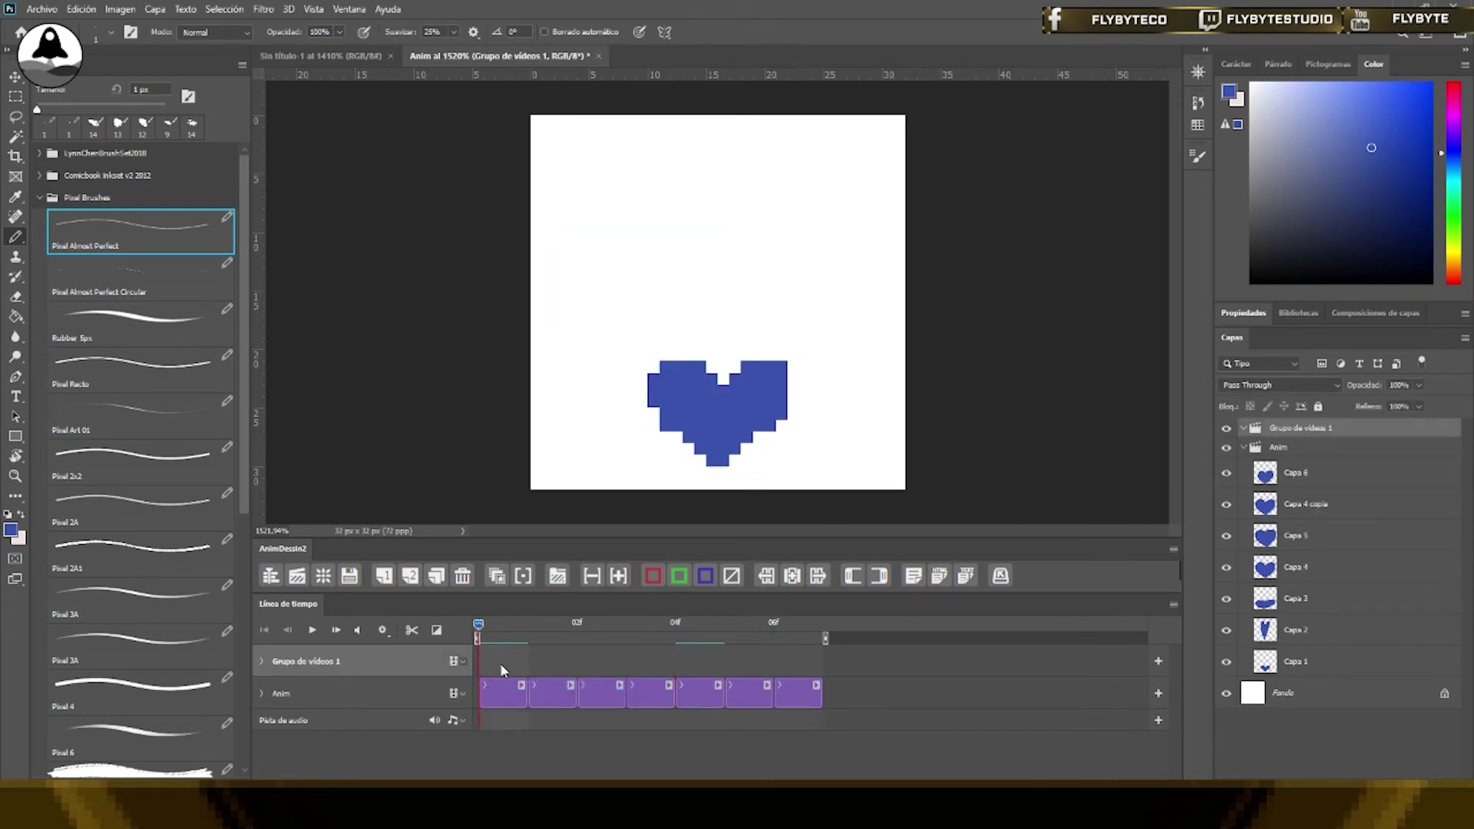
pyautogui.click(416, 685)
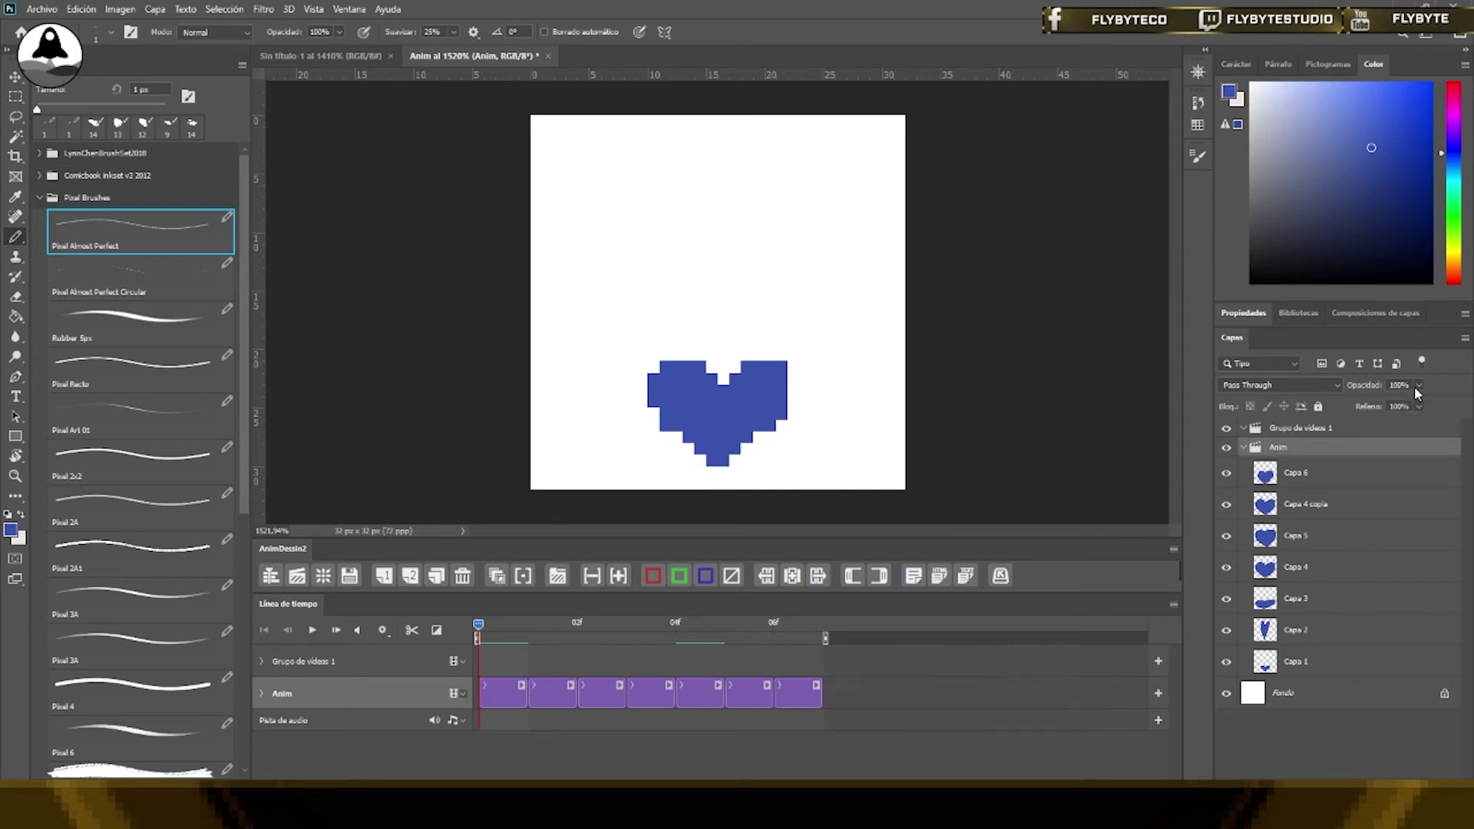
pyautogui.click(1382, 404)
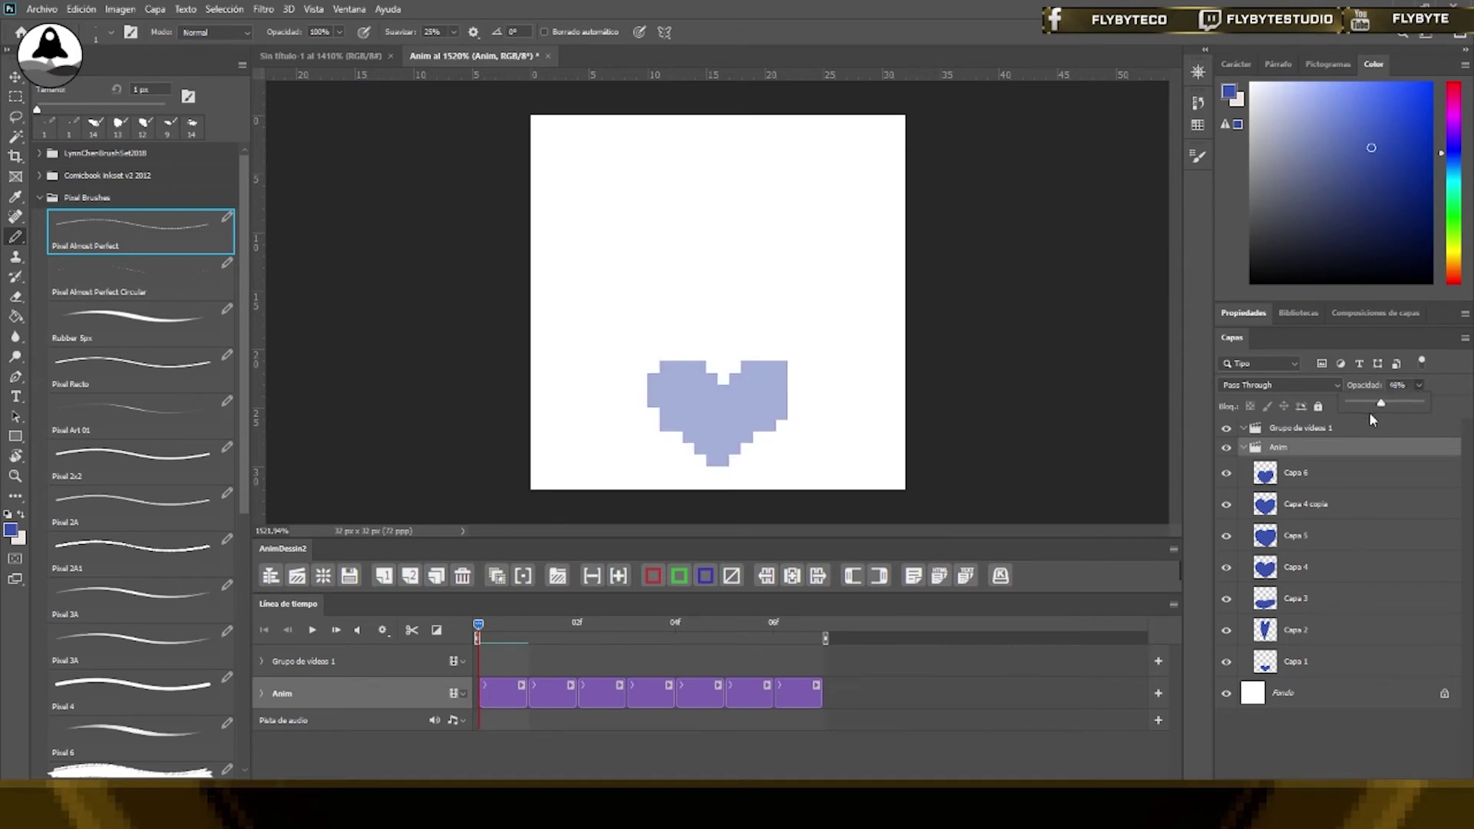
pyautogui.moveTo(1378, 404); pyautogui.dragTo(1371, 405)
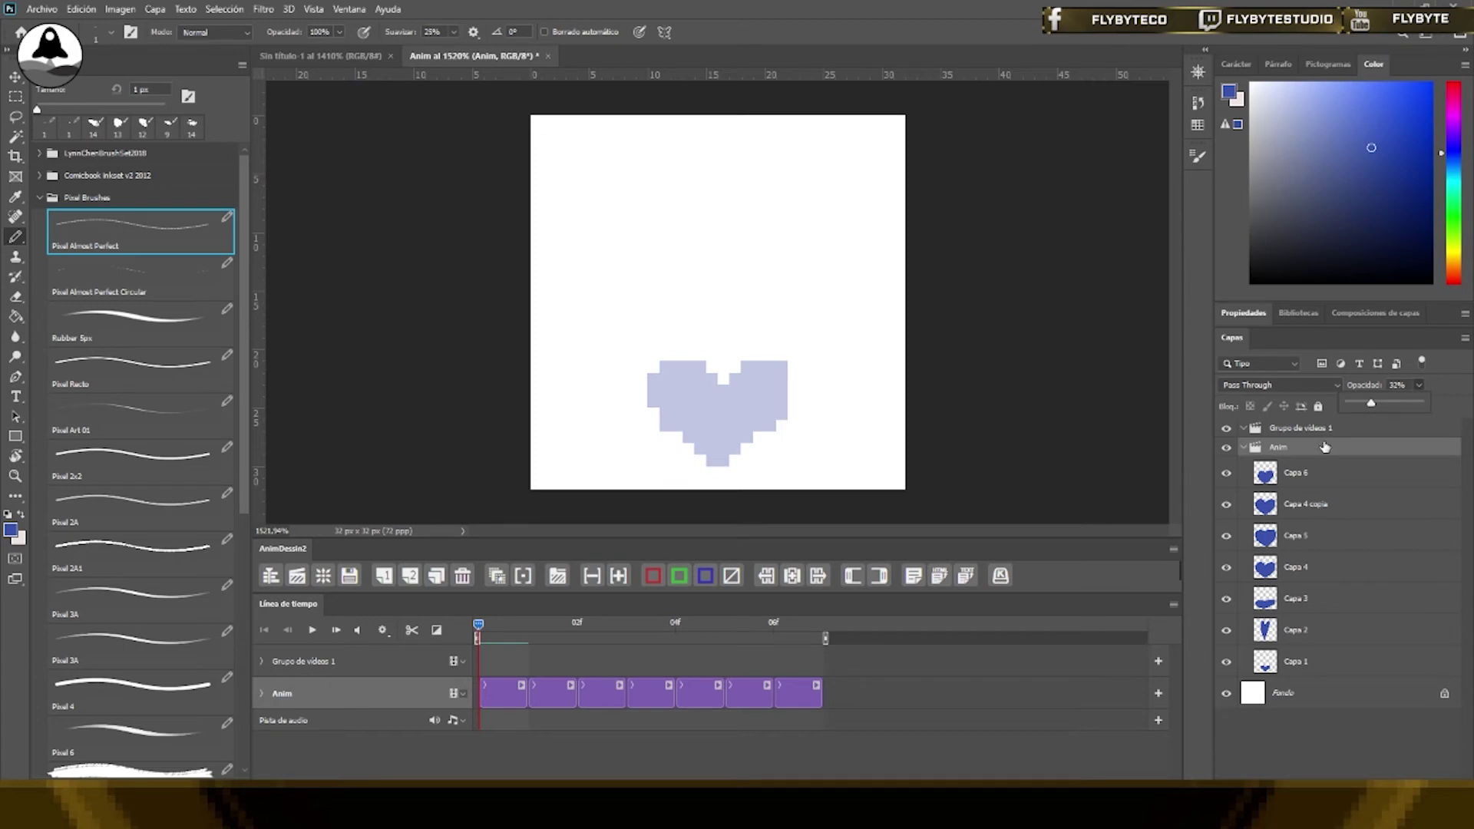
# Add a blank Capa 7 frame to the video group and return to frame 0
pyautogui.click(396, 655)
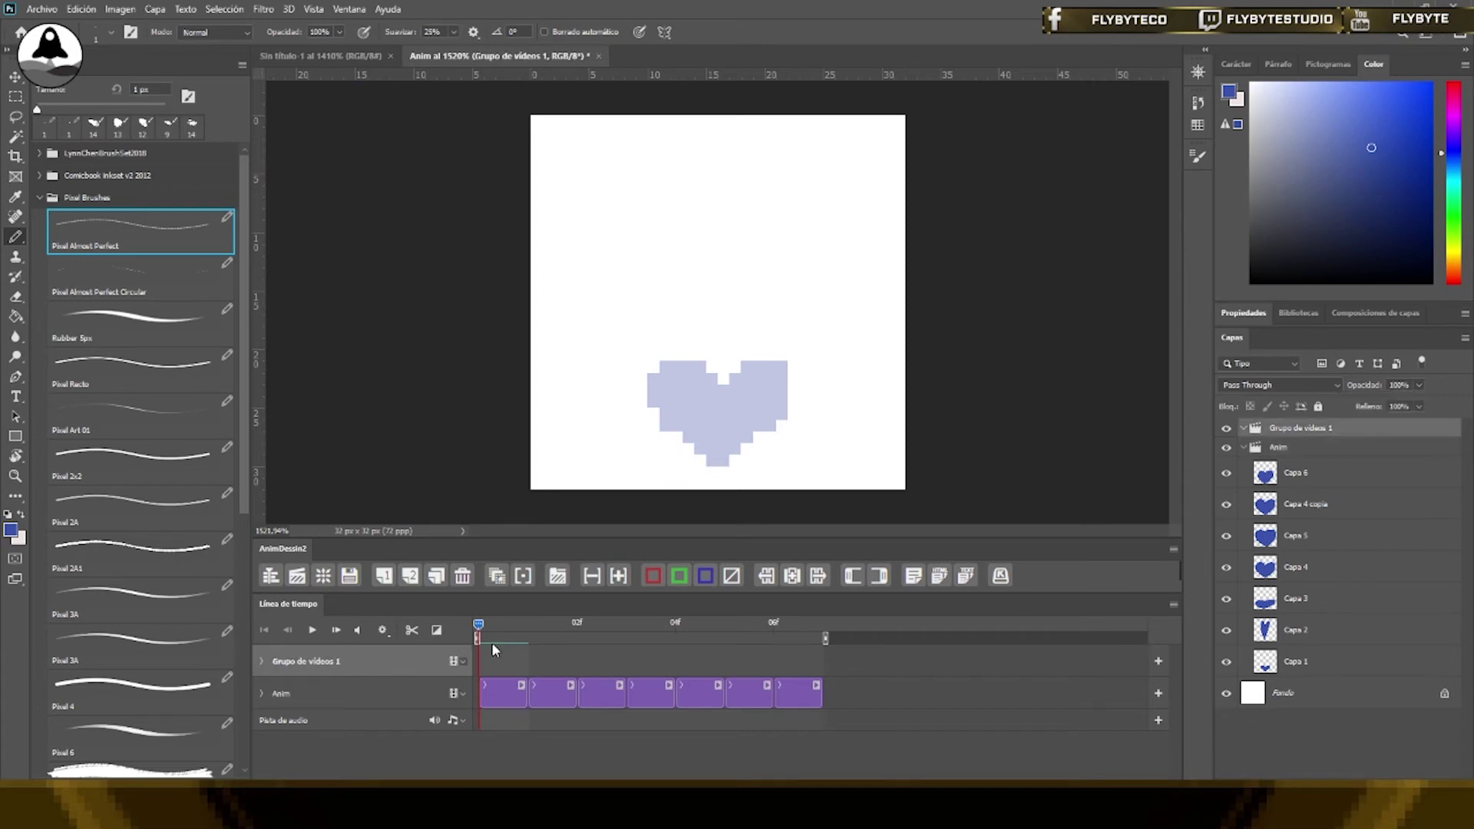
pyautogui.click(385, 577)
pyautogui.press('Left')
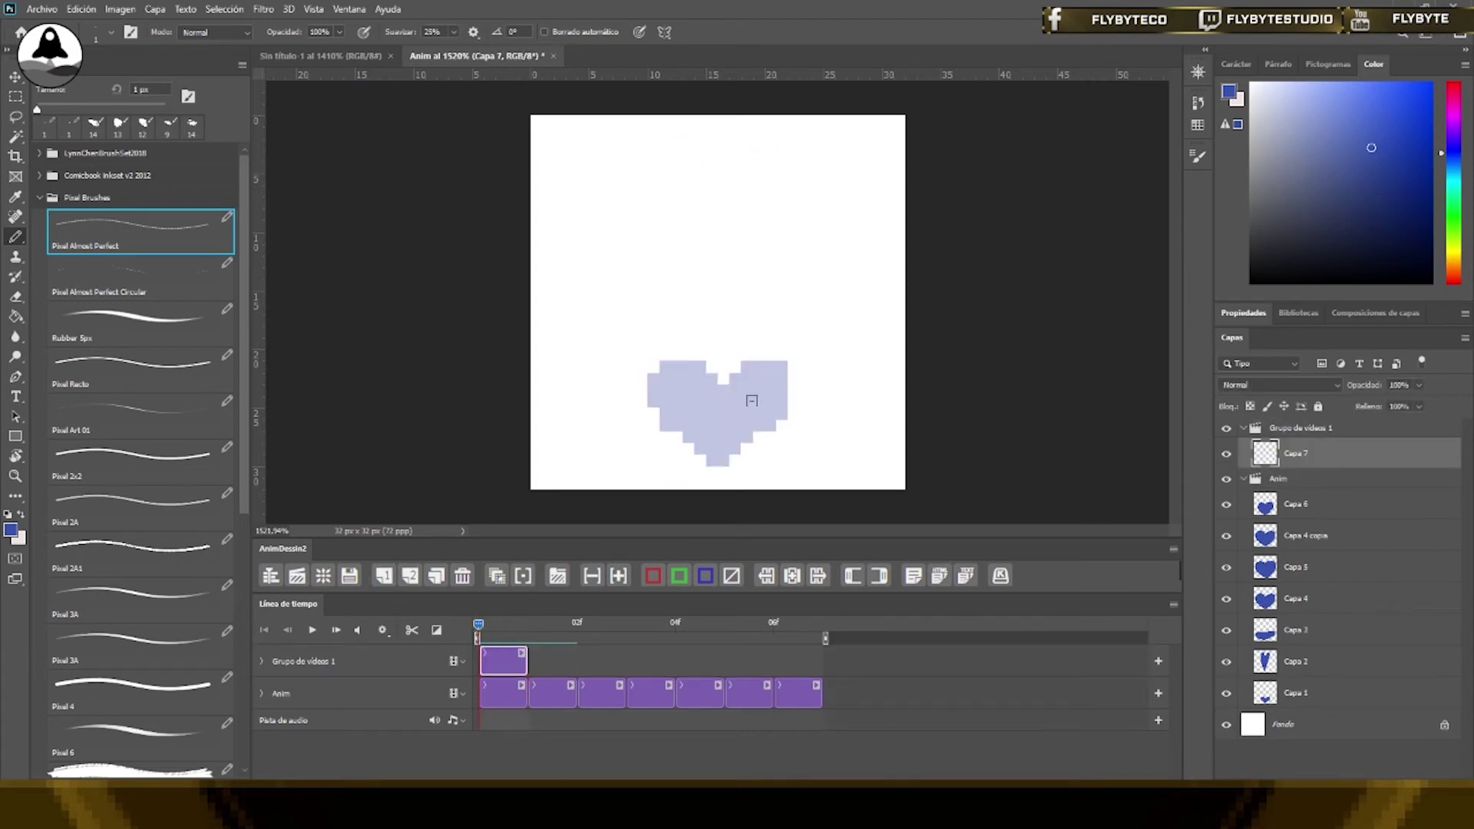
# Pick black and pencil the first heart's outline along the notch, top right and right edge
pyautogui.press('z')
pyautogui.moveTo(764, 405); pyautogui.dragTo(915, 258)
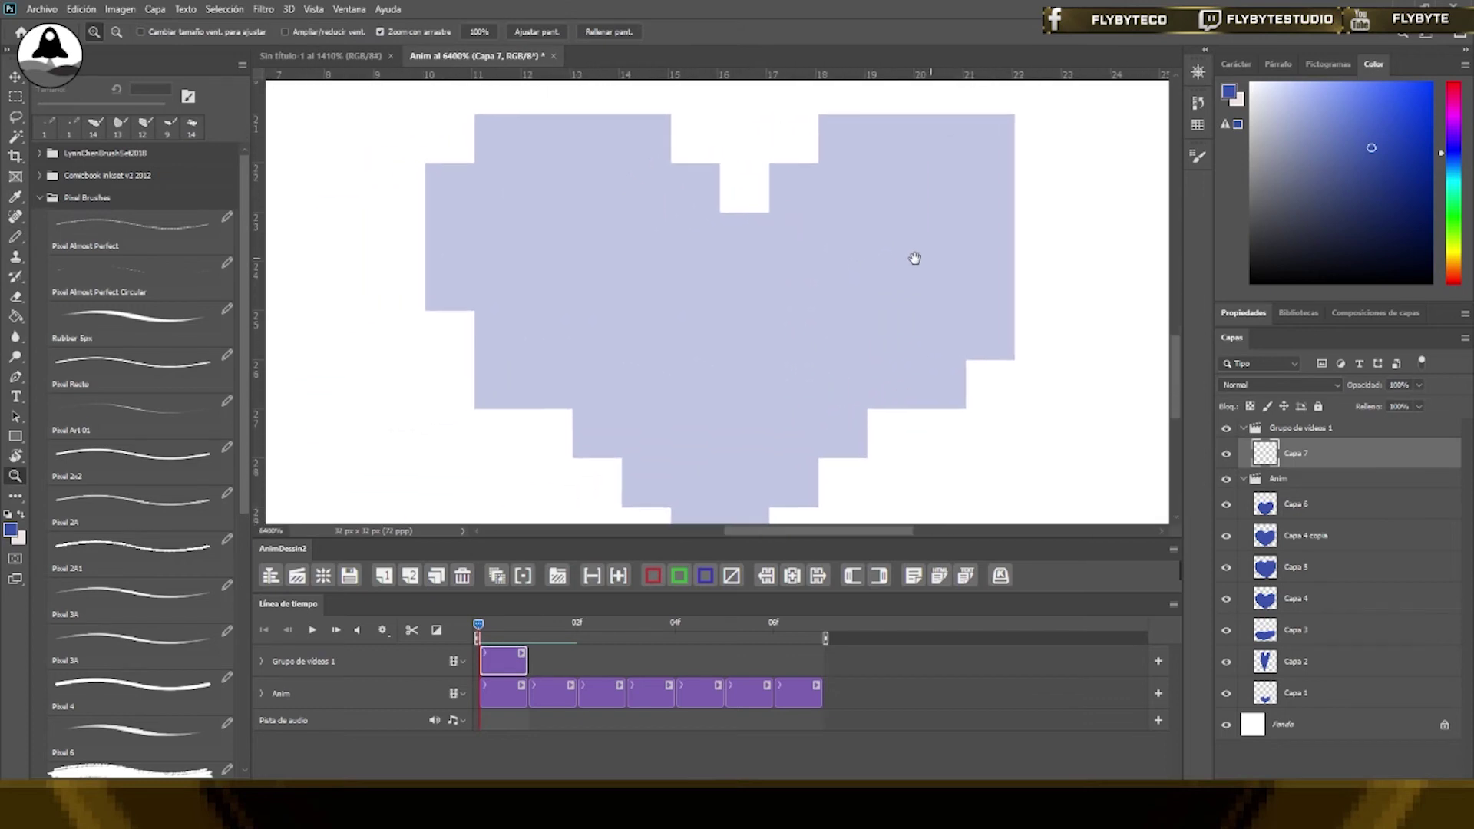
pyautogui.keyDown('alt'); pyautogui.click(896, 284); pyautogui.keyUp('alt')
pyautogui.press('b')
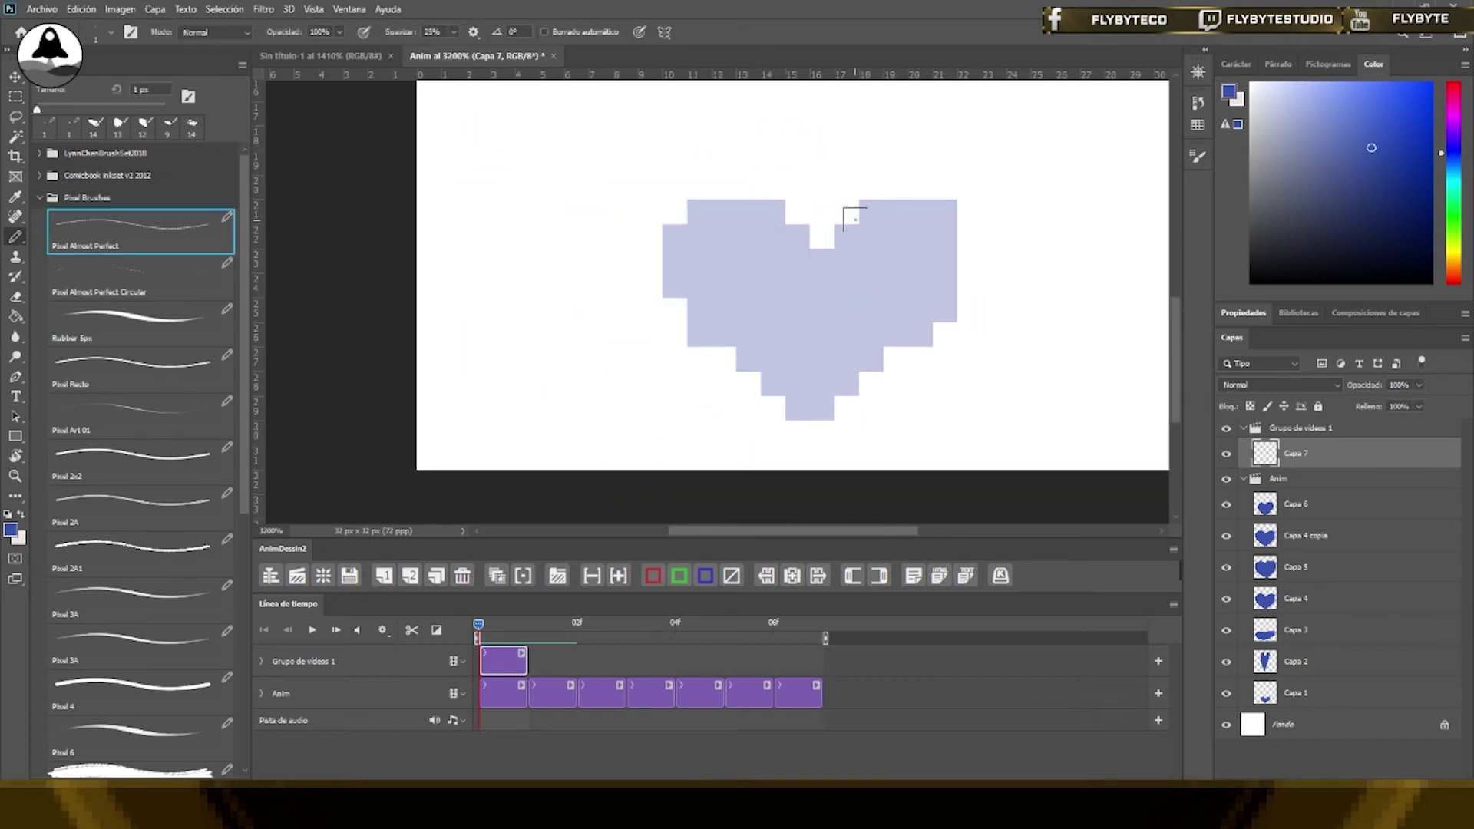
pyautogui.moveTo(1297, 266); pyautogui.dragTo(1212, 336)
pyautogui.click(822, 261)
pyautogui.click(847, 237)
pyautogui.click(871, 212)
pyautogui.keyDown('shift'); pyautogui.click(930, 212); pyautogui.keyUp('shift')
pyautogui.moveTo(945, 237); pyautogui.dragTo(945, 285)
pyautogui.click(942, 311)
# Turn on vertical mirror symmetry and trace the heart's left side and bottom in black
pyautogui.click(664, 32)
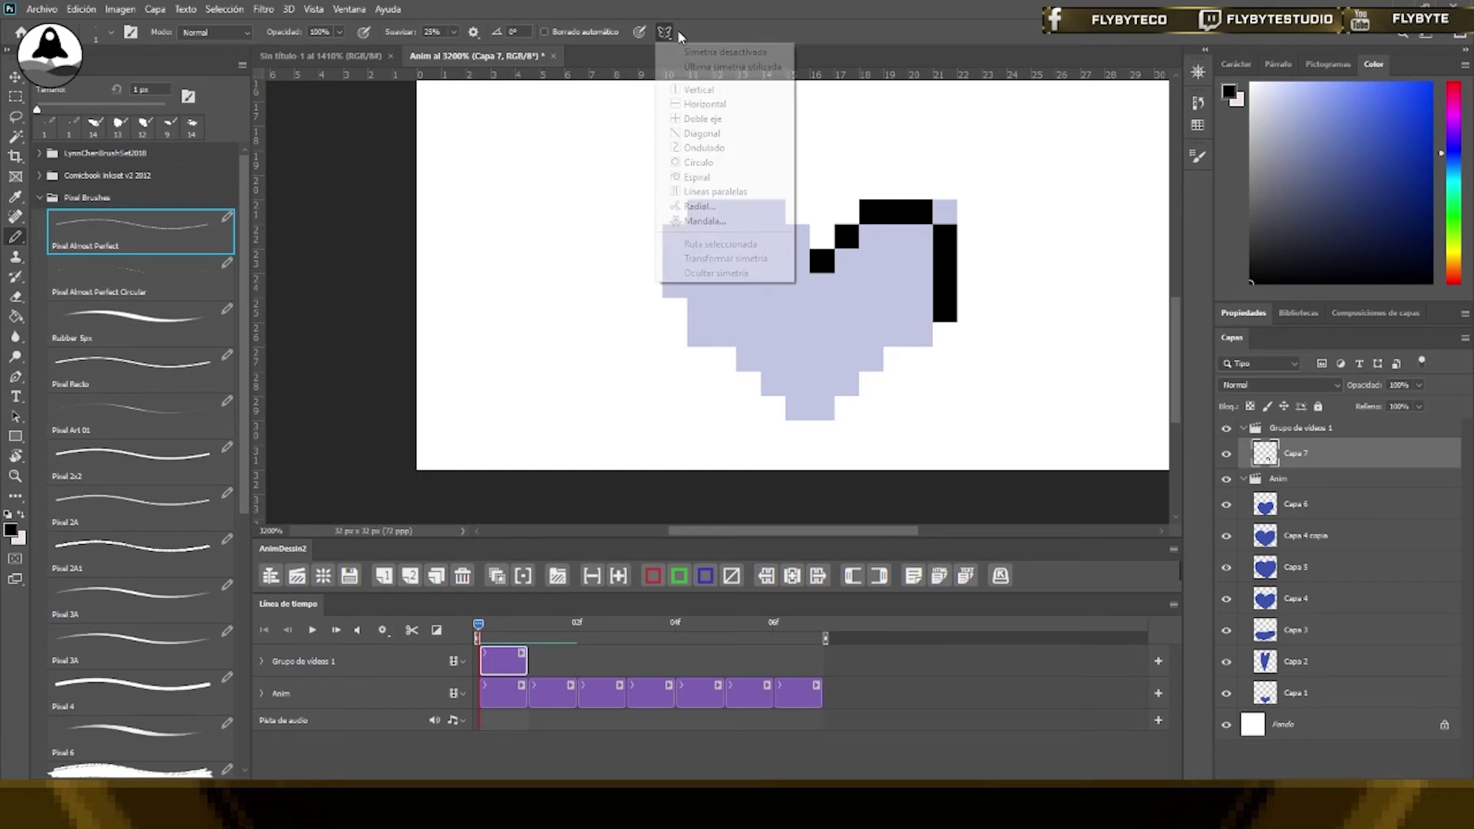
pyautogui.click(735, 93)
pyautogui.moveTo(810, 372); pyautogui.dragTo(810, 482)
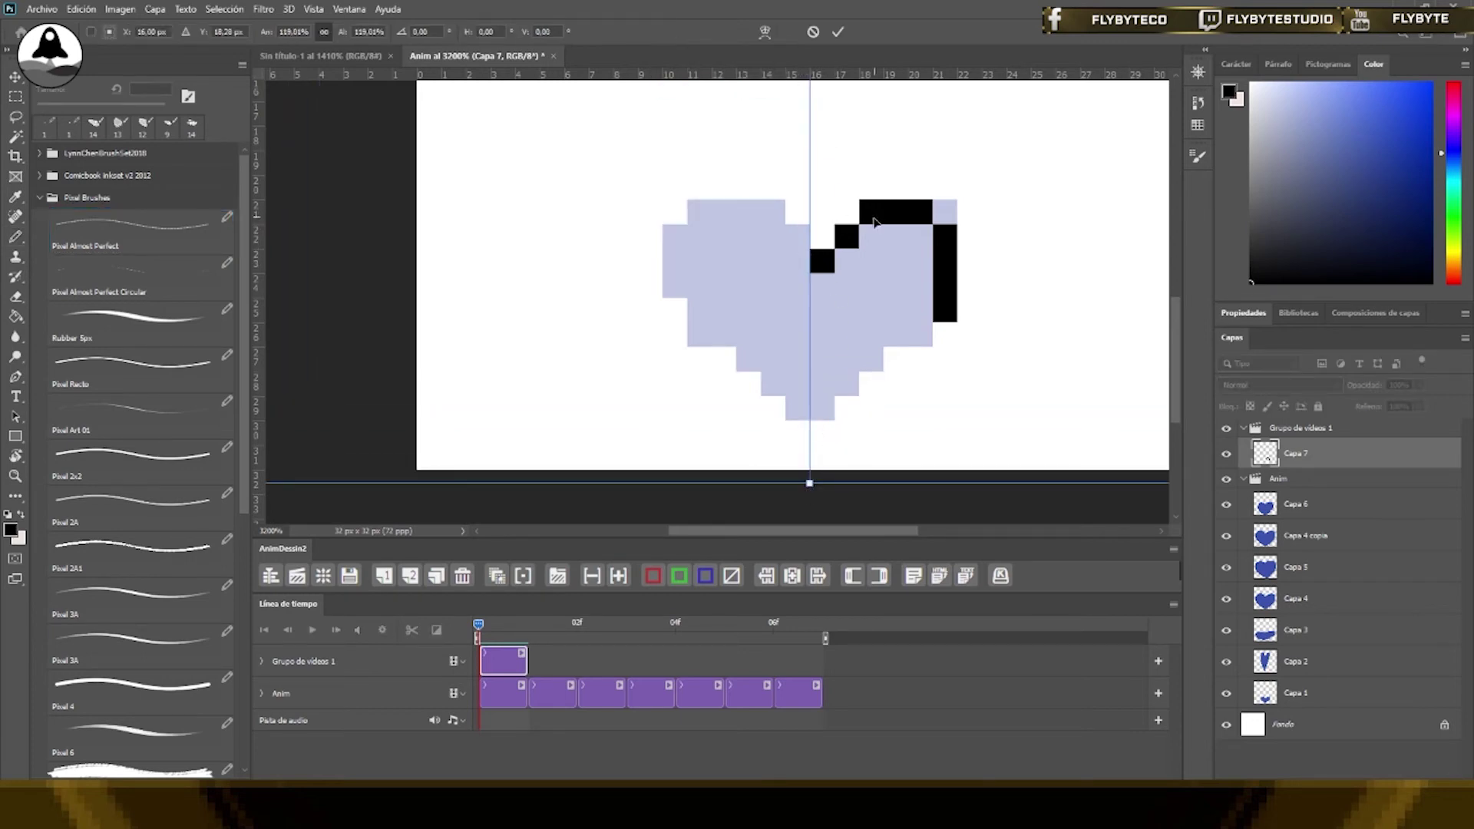
pyautogui.press('Return')
pyautogui.click(798, 261)
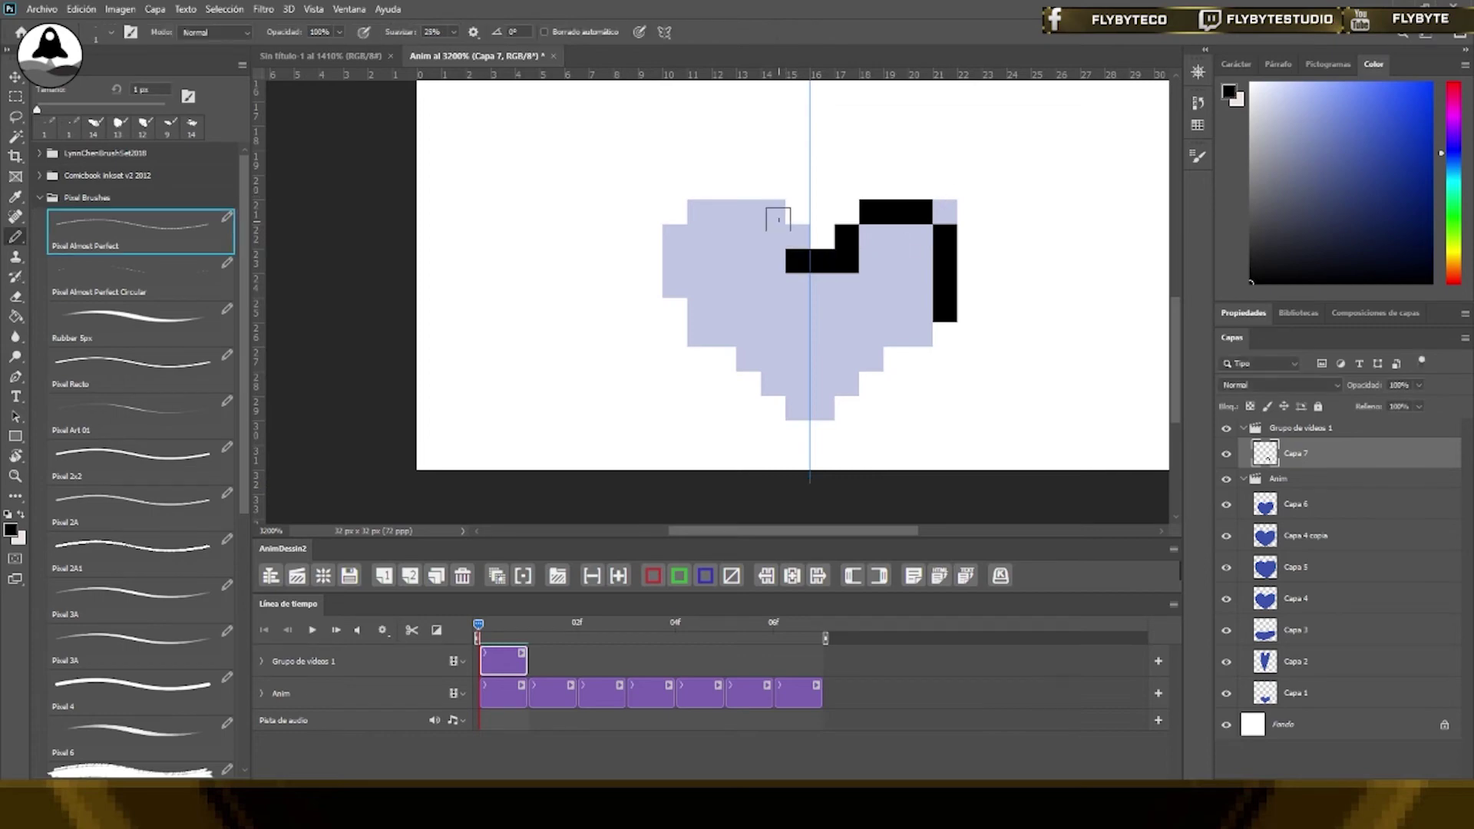
pyautogui.moveTo(774, 230)
pyautogui.mouseDown()
pyautogui.moveTo(763, 208)
pyautogui.moveTo(669, 230)
pyautogui.moveTo(678, 307)
pyautogui.mouseUp()
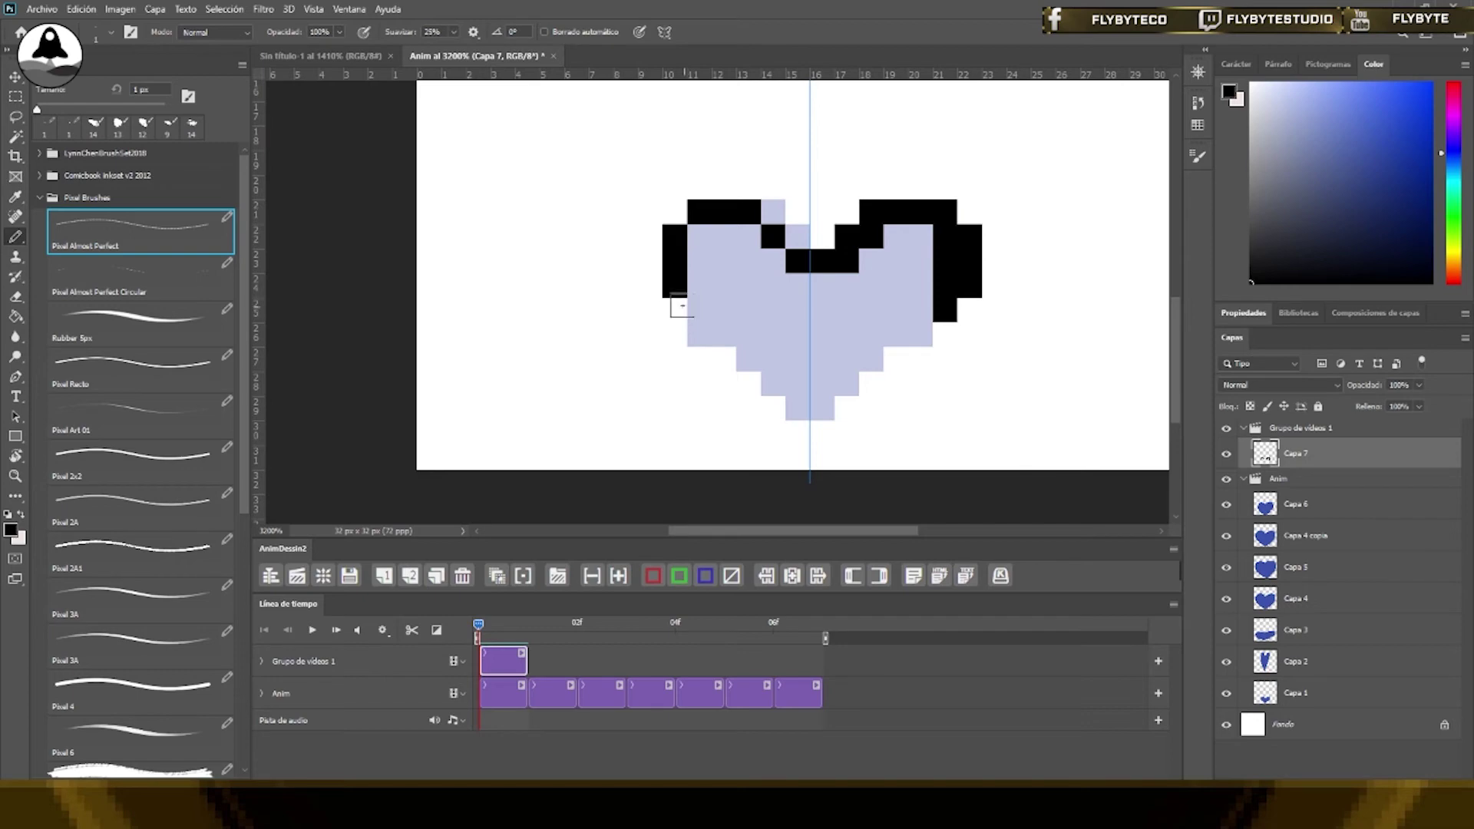
pyautogui.click(701, 332)
pyautogui.keyDown('shift'); pyautogui.click(747, 407); pyautogui.keyUp('shift')
pyautogui.keyDown('shift'); pyautogui.click(799, 432); pyautogui.keyUp('shift')
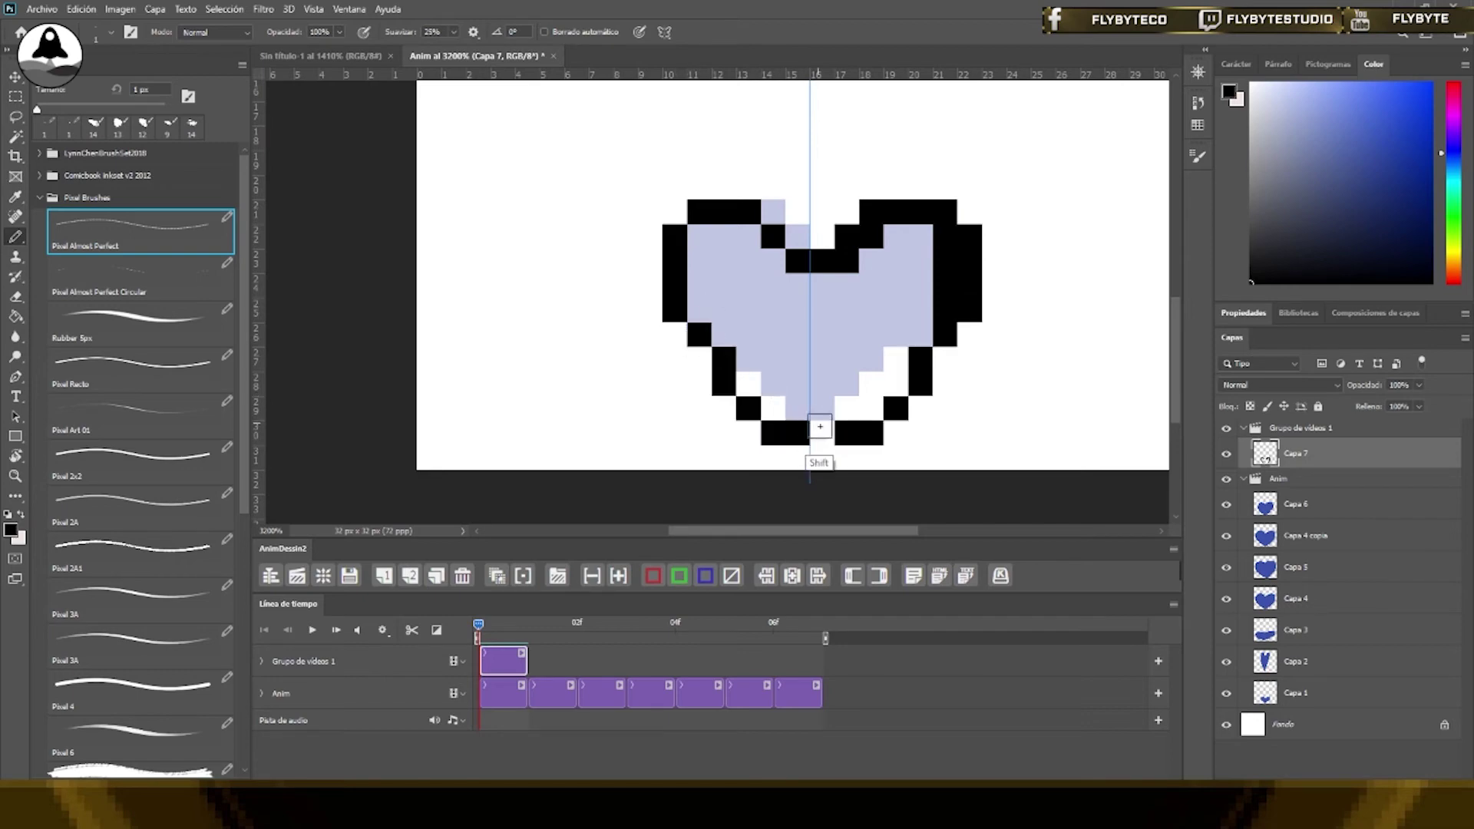
# Erase doubled and stray outline pixels on the right and redraw the right side cleanly
pyautogui.press('e')
pyautogui.click(871, 433)
pyautogui.moveTo(868, 431)
pyautogui.mouseDown()
pyautogui.moveTo(970, 292)
pyautogui.moveTo(971, 220)
pyautogui.mouseUp()
pyautogui.click(949, 201)
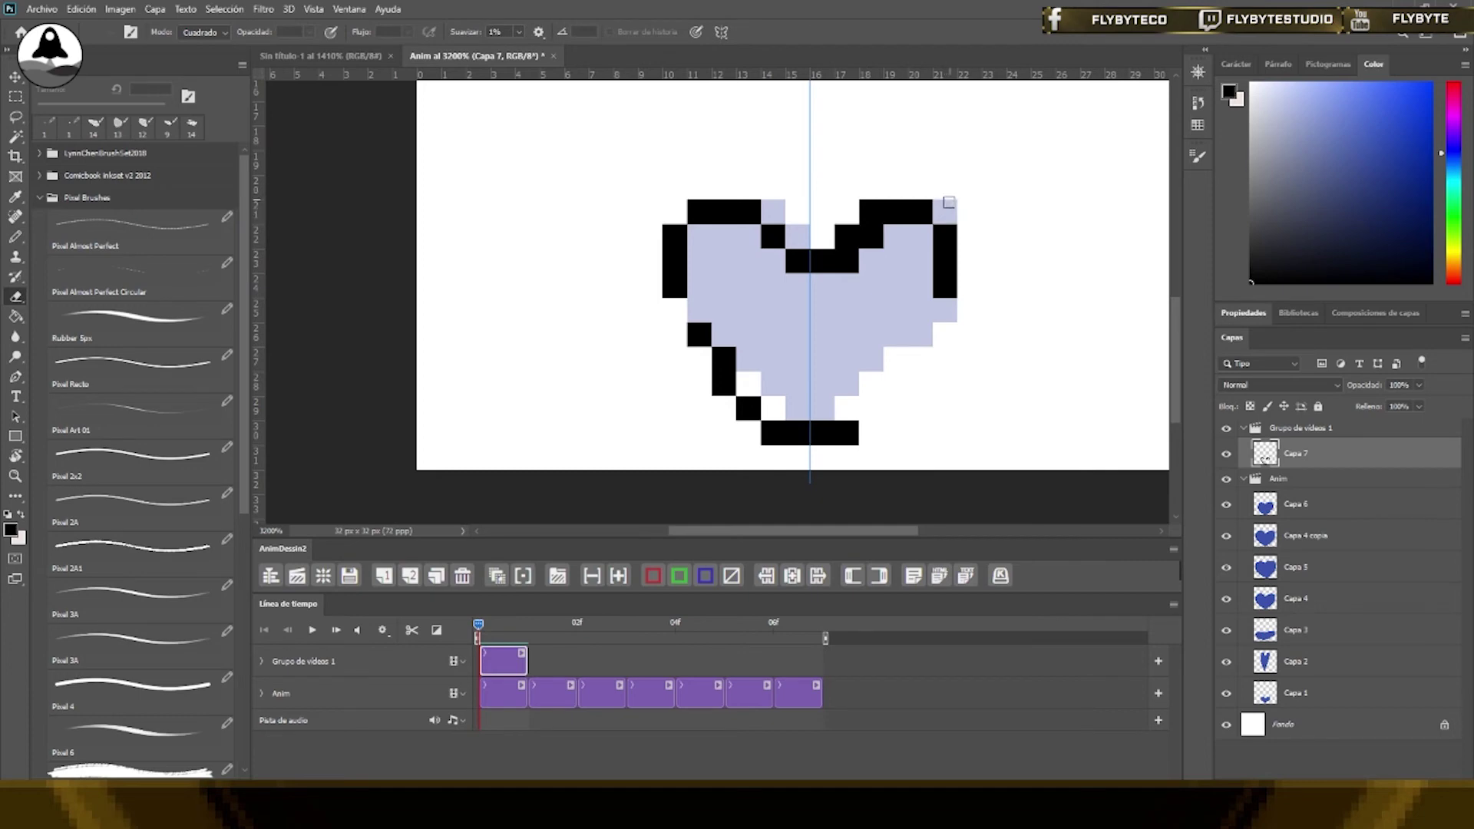
pyautogui.moveTo(873, 260); pyautogui.dragTo(847, 238)
pyautogui.press('b')
pyautogui.moveTo(921, 311); pyautogui.dragTo(871, 407)
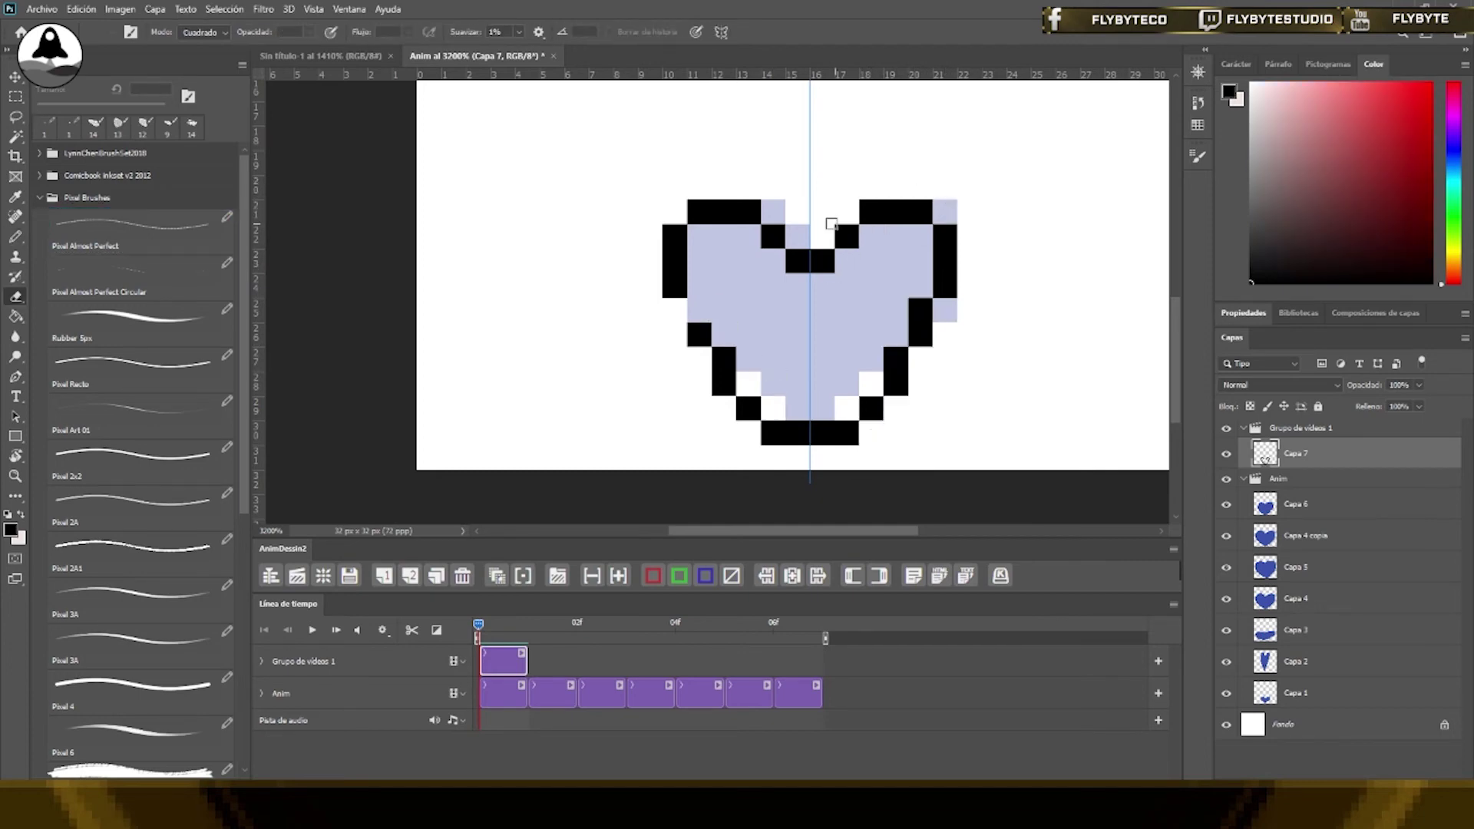
pyautogui.click(969, 310)
# Add a new layer and outline the second frame's tall heart in black
pyautogui.hotkey('ctrl', '-')
pyautogui.hotkey('ctrl', 't')
pyautogui.press('Return')
pyautogui.moveTo(711, 210)
pyautogui.mouseDown()
pyautogui.moveTo(637, 147)
pyautogui.moveTo(712, 480)
pyautogui.mouseUp()
pyautogui.press('e')
pyautogui.press('b')
pyautogui.click(141, 231)
# On new layers, outline the squashed third-frame heart and the next taller heart in black
pyautogui.hotkey('ctrl', 'shift', 'alt', 'n')
pyautogui.click(711, 345)
pyautogui.click(736, 346)
pyautogui.moveTo(697, 323)
pyautogui.mouseDown()
pyautogui.moveTo(748, 342)
pyautogui.moveTo(714, 476)
pyautogui.mouseUp()
pyautogui.hotkey('ctrl', 'shift', 'alt', 'n')
pyautogui.moveTo(711, 272)
pyautogui.mouseDown()
pyautogui.moveTo(553, 311)
pyautogui.moveTo(718, 483)
pyautogui.mouseUp()
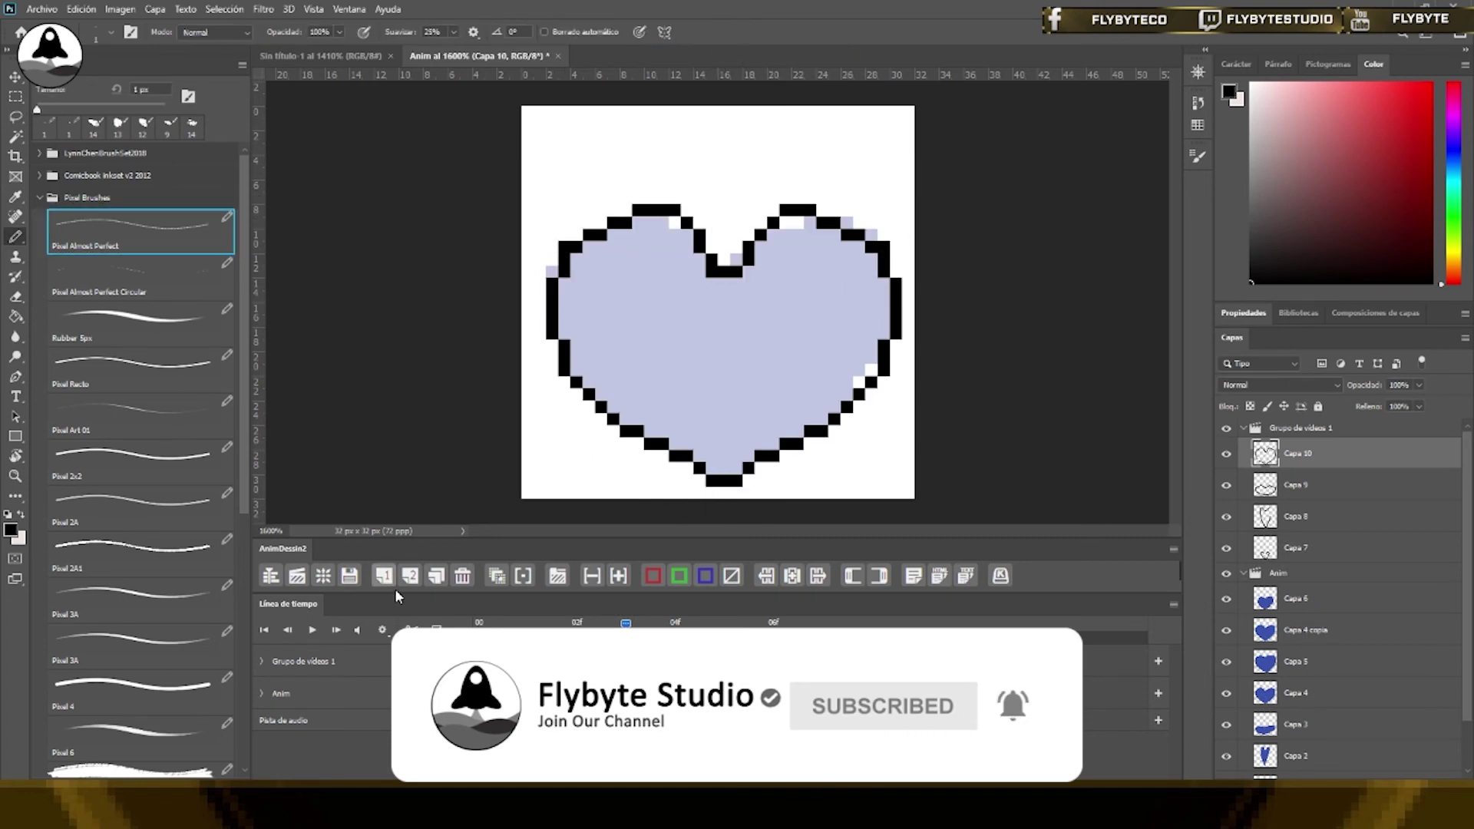
# Outline the remaining frames' hearts through Capa 13 with mirror symmetry, then hide the Anim group
pyautogui.hotkey('ctrl', 'shift', 'alt', 'n')
pyautogui.click(664, 31)
pyautogui.click(708, 68)
pyautogui.moveTo(717, 231)
pyautogui.mouseDown()
pyautogui.moveTo(557, 261)
pyautogui.moveTo(718, 488)
pyautogui.mouseUp()
pyautogui.hotkey('ctrl', 'shift', 'alt', 'n')
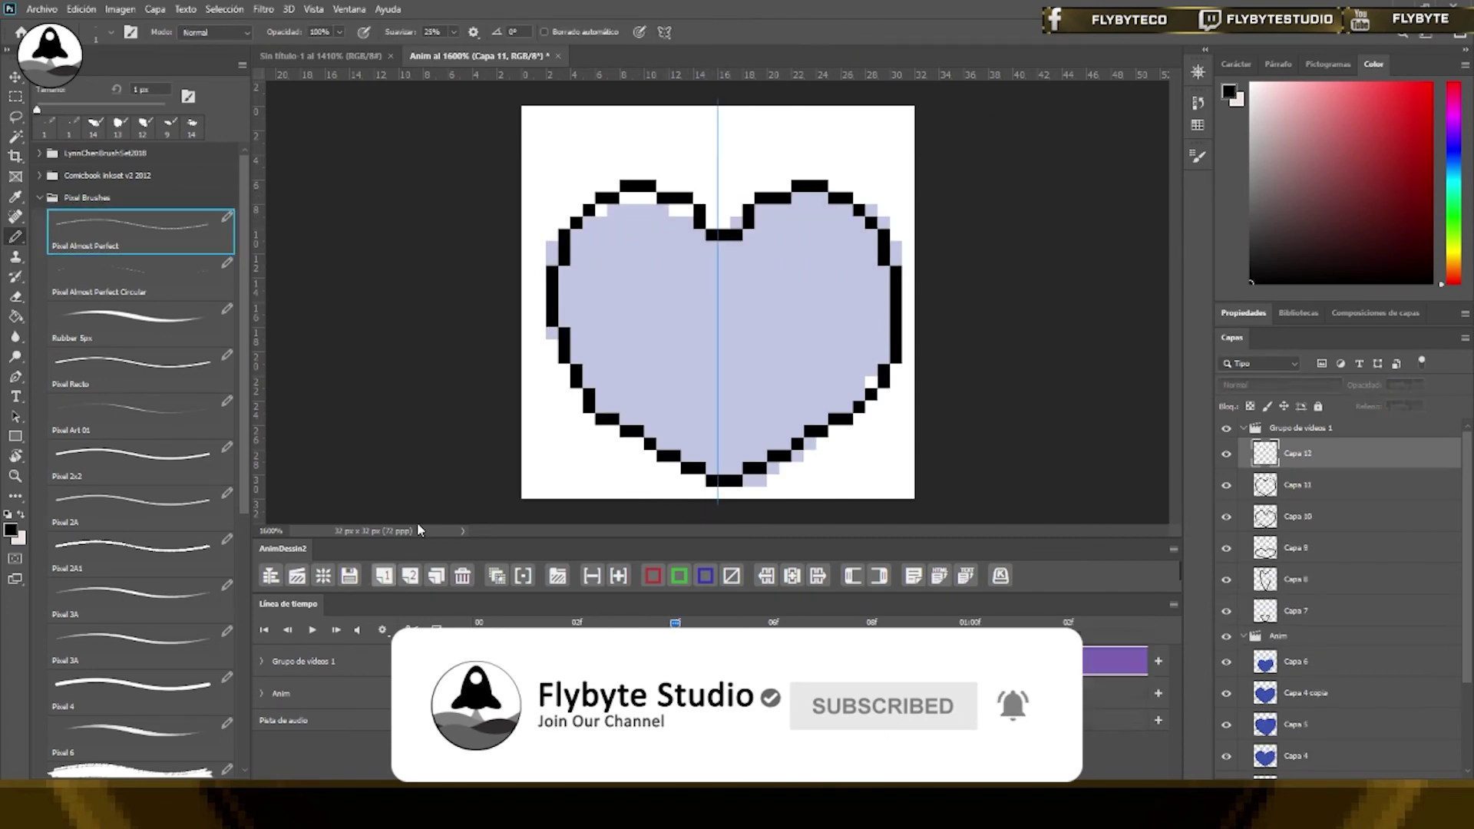
pyautogui.click(711, 271)
pyautogui.moveTo(697, 244)
pyautogui.mouseDown()
pyautogui.moveTo(595, 431)
pyautogui.moveTo(714, 484)
pyautogui.mouseUp()
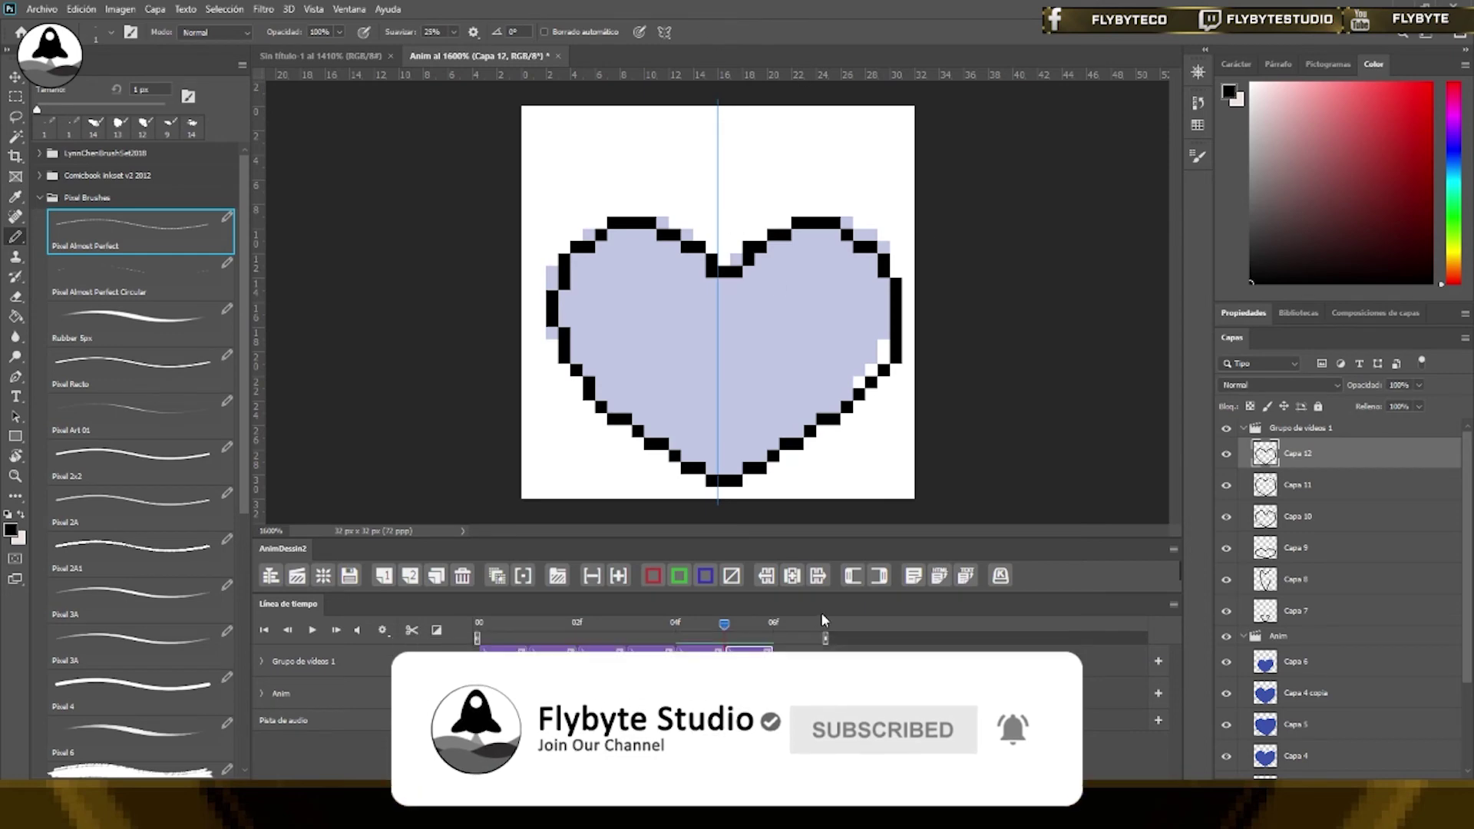
pyautogui.hotkey('ctrl', 'shift', 'alt', 'n')
pyautogui.moveTo(711, 282)
pyautogui.mouseDown()
pyautogui.moveTo(589, 369)
pyautogui.moveTo(717, 480)
pyautogui.mouseUp()
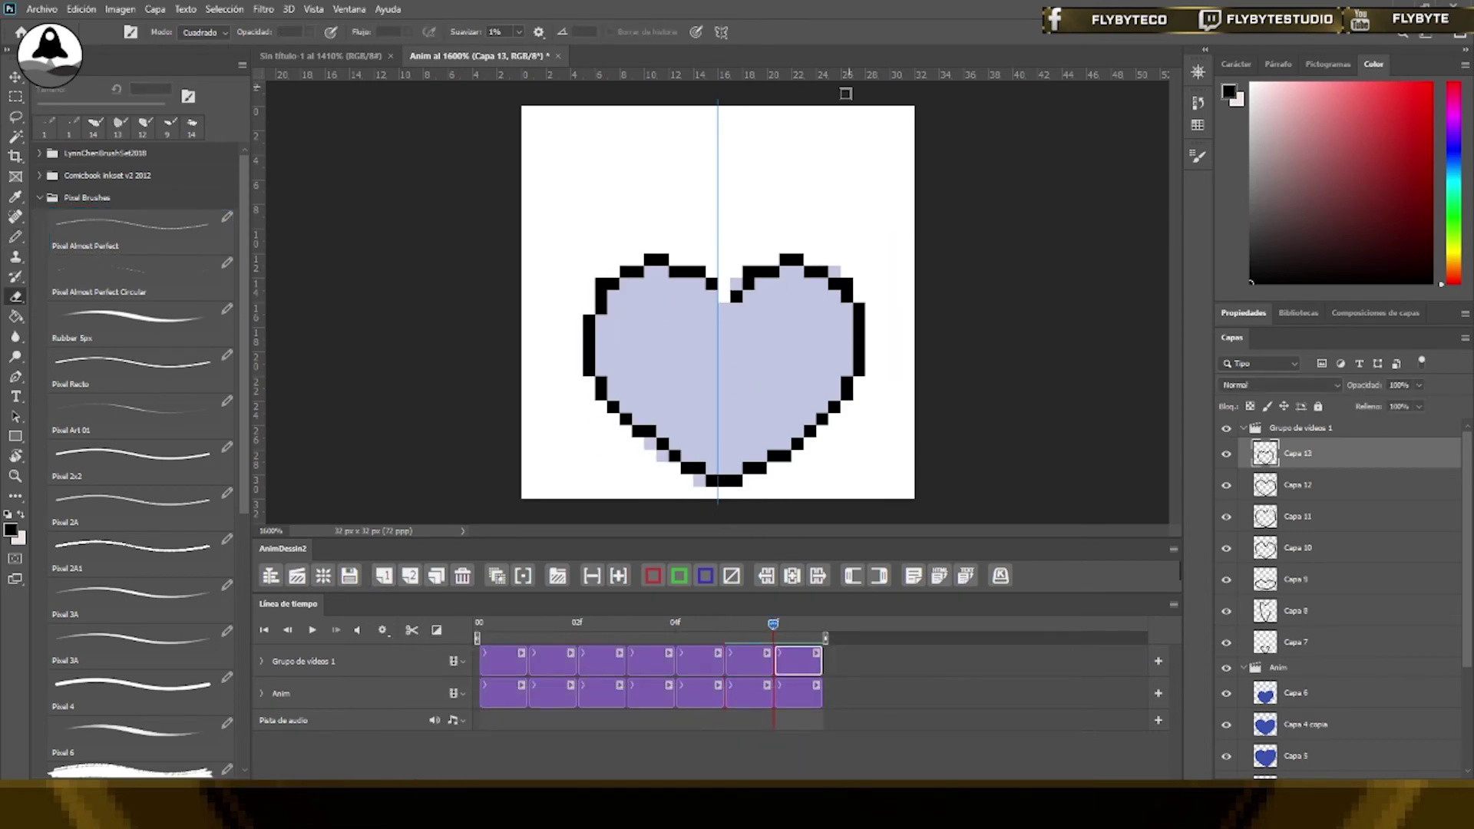
pyautogui.click(881, 682)
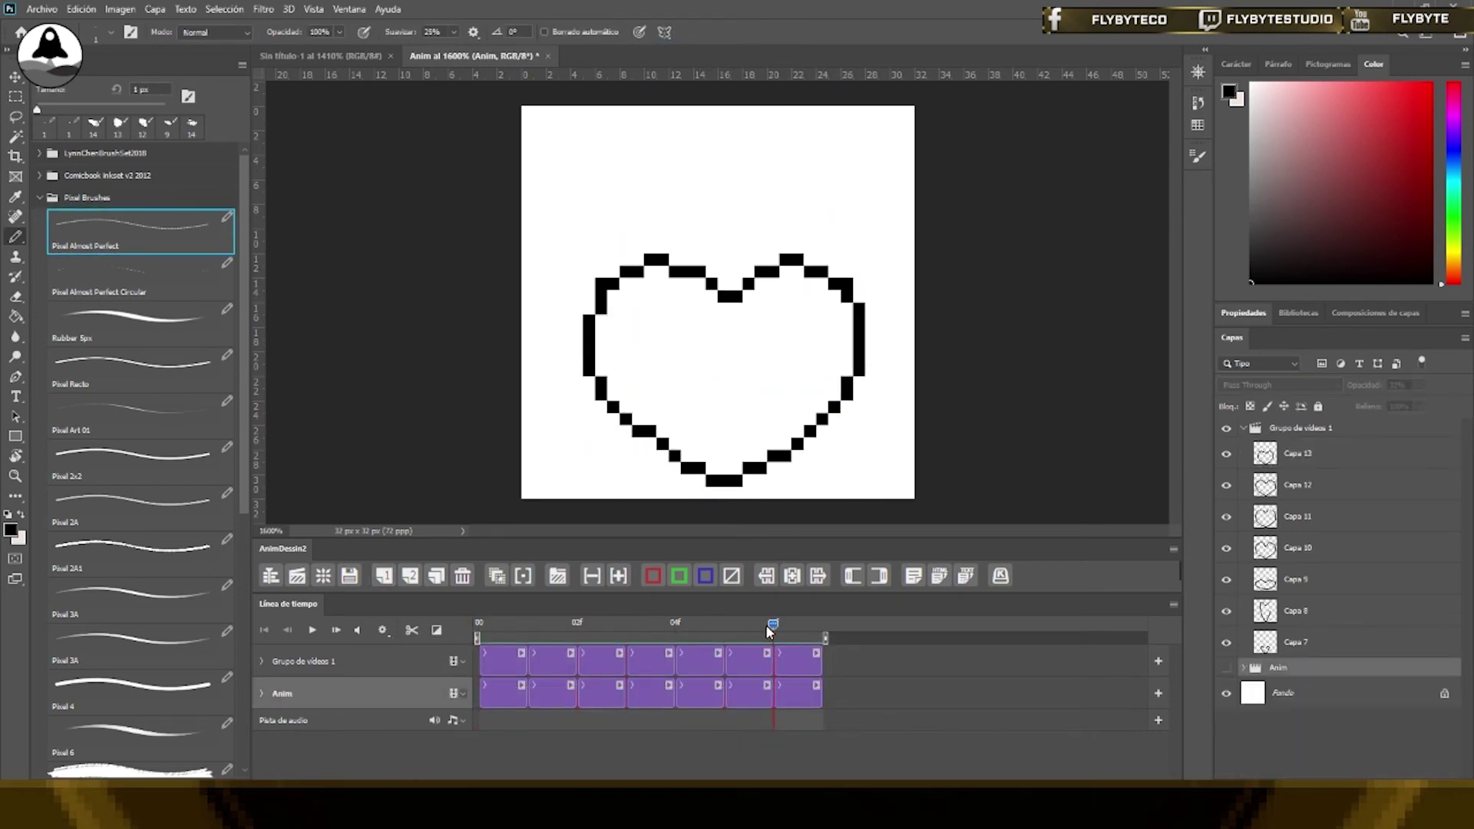
# Preview the outline animation and fill the first heart outline with red using the Paint Bucket
pyautogui.press('space')
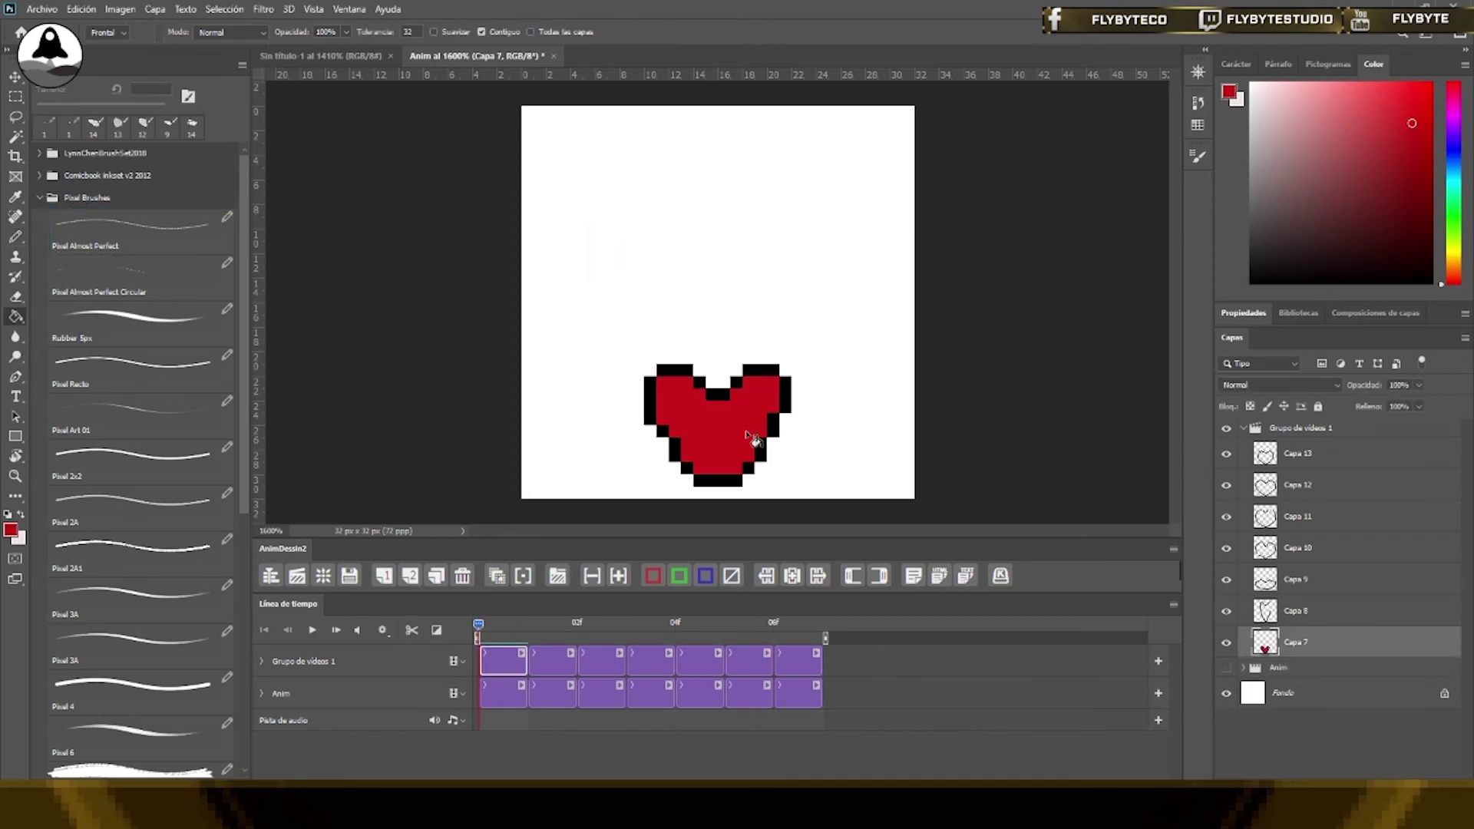
pyautogui.press('space')
pyautogui.press('g')
pyautogui.click(714, 451)
pyautogui.press('Right')
pyautogui.press('Right')
pyautogui.press('Right')
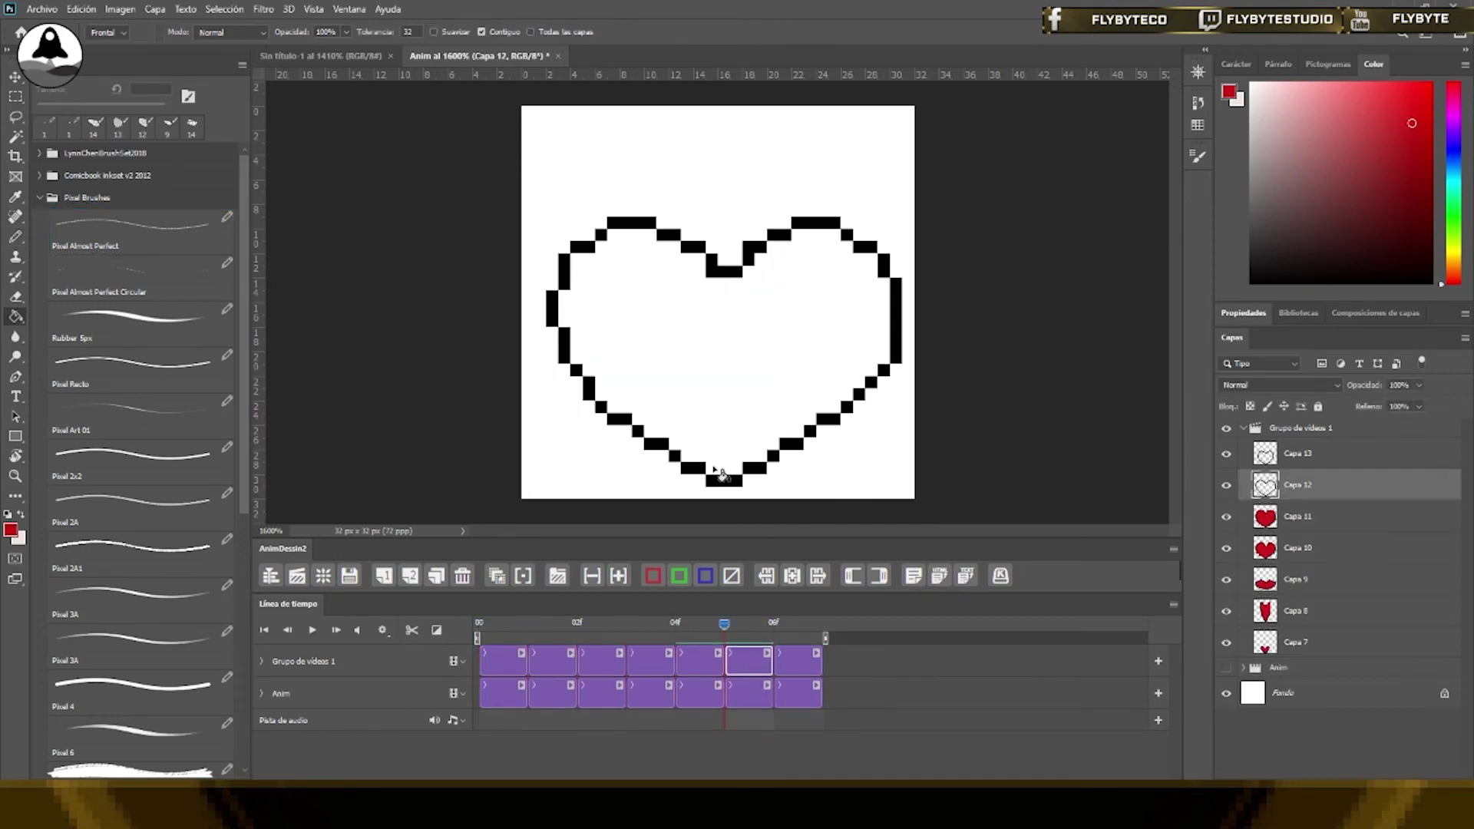
pyautogui.moveTo(728, 623); pyautogui.dragTo(528, 623)
# Fill the remaining heart outlines through the last frame with red, then return to the first frame with the Pencil
pyautogui.press('space')
pyautogui.click(784, 348)
pyautogui.moveTo(726, 623); pyautogui.dragTo(773, 623)
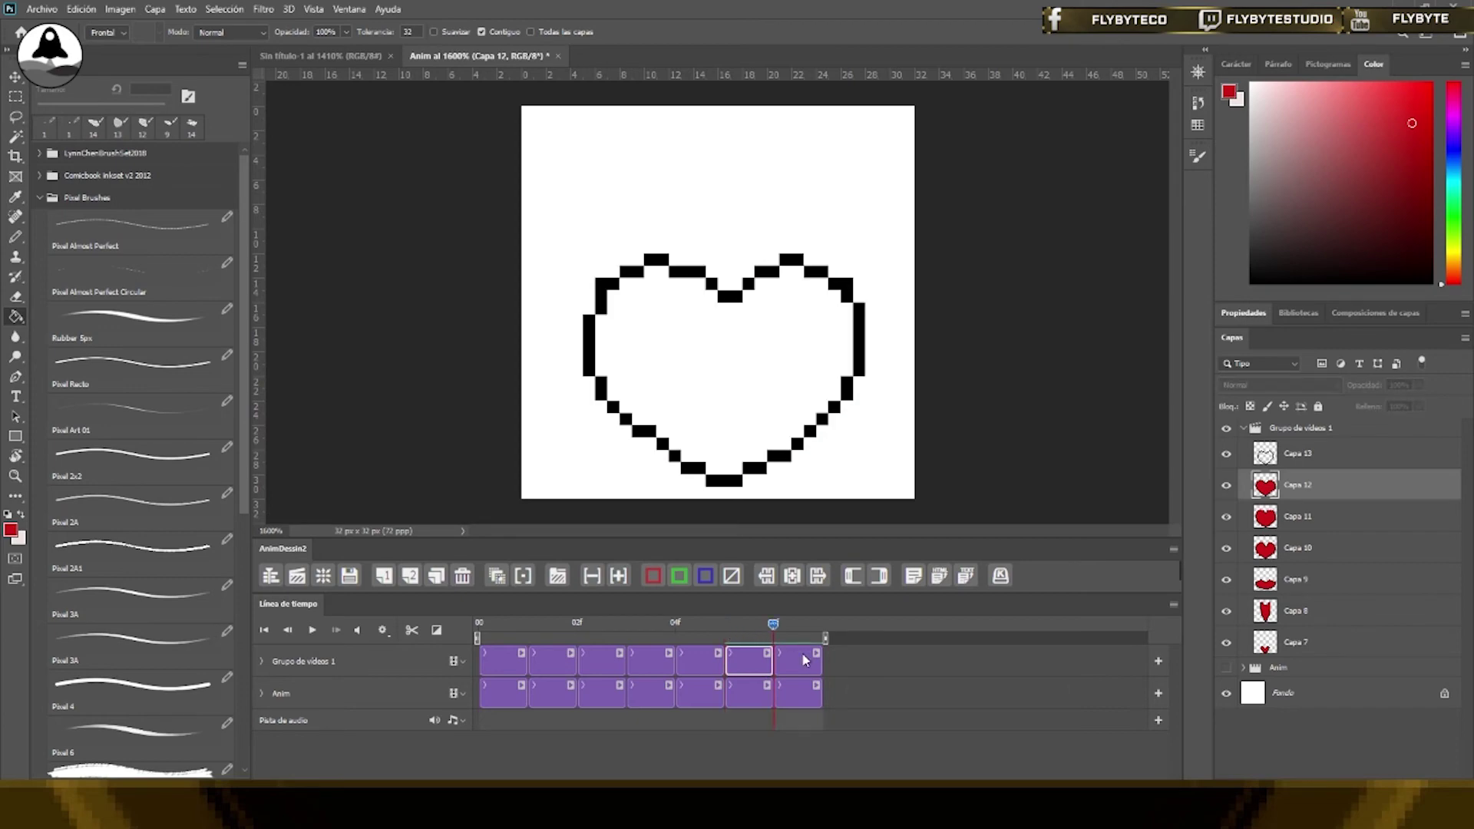
pyautogui.click(798, 662)
pyautogui.click(791, 392)
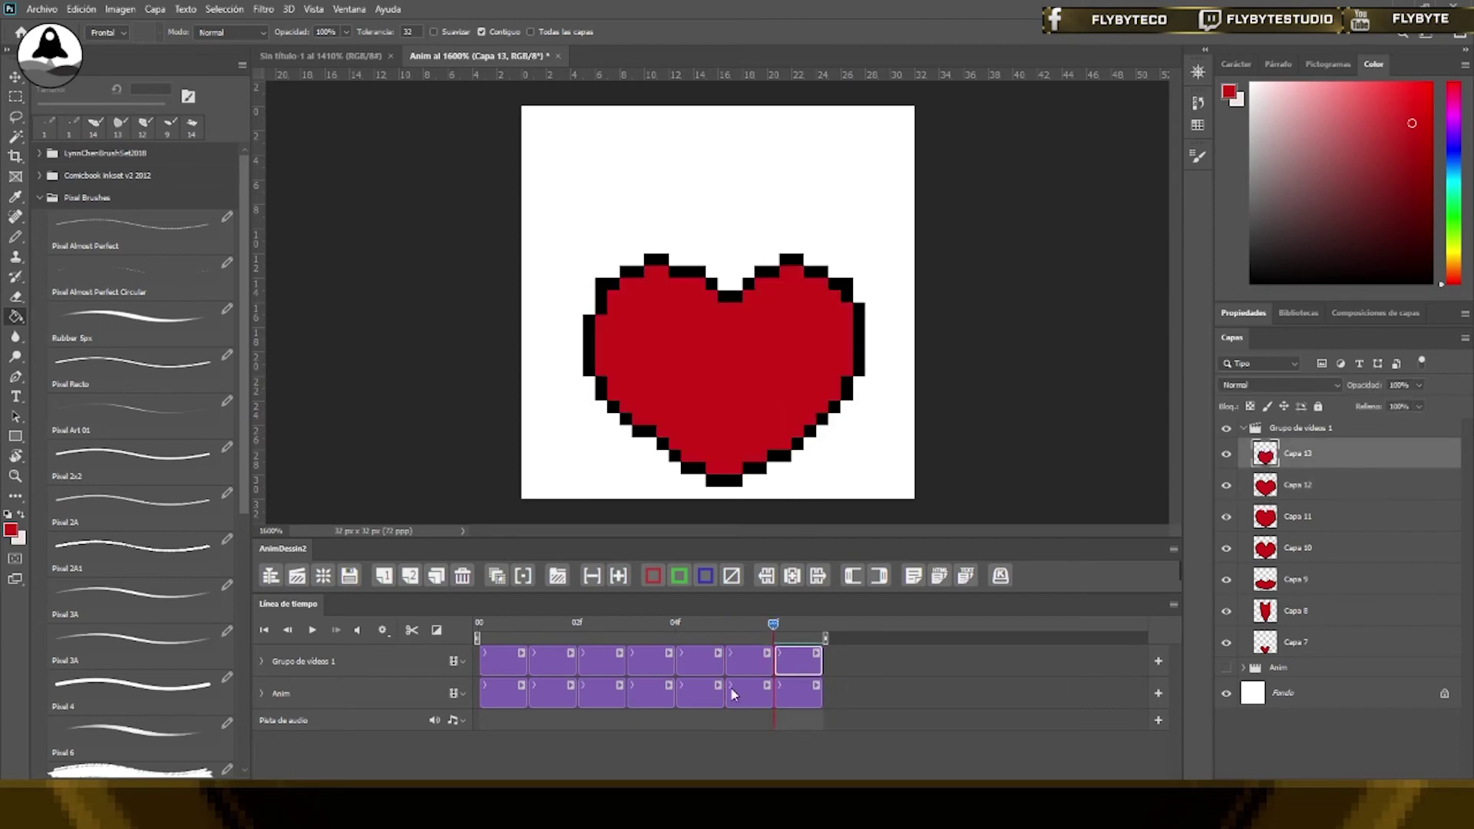
pyautogui.click(502, 624)
pyautogui.press('b')
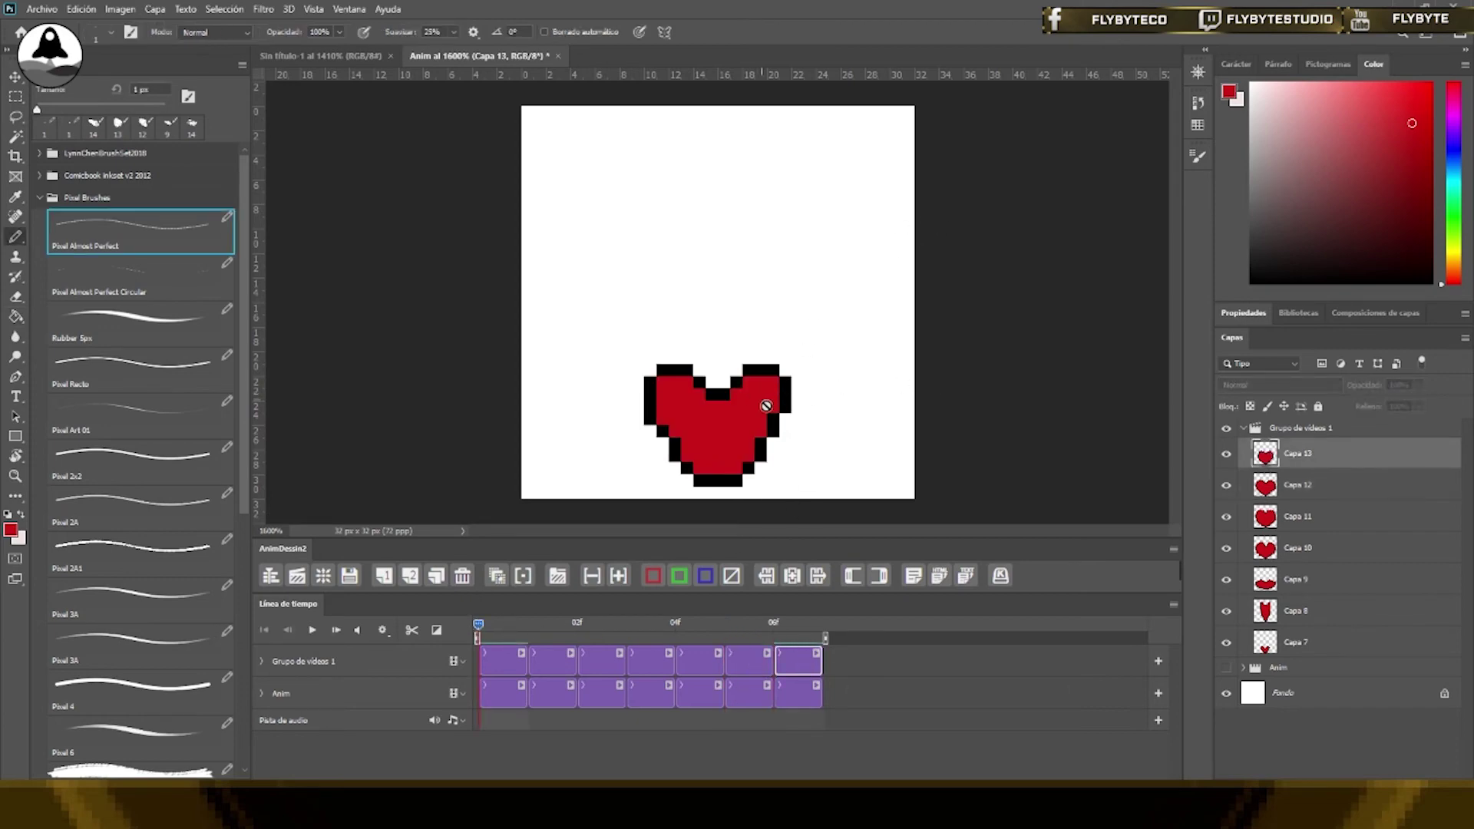
pyautogui.click(508, 662)
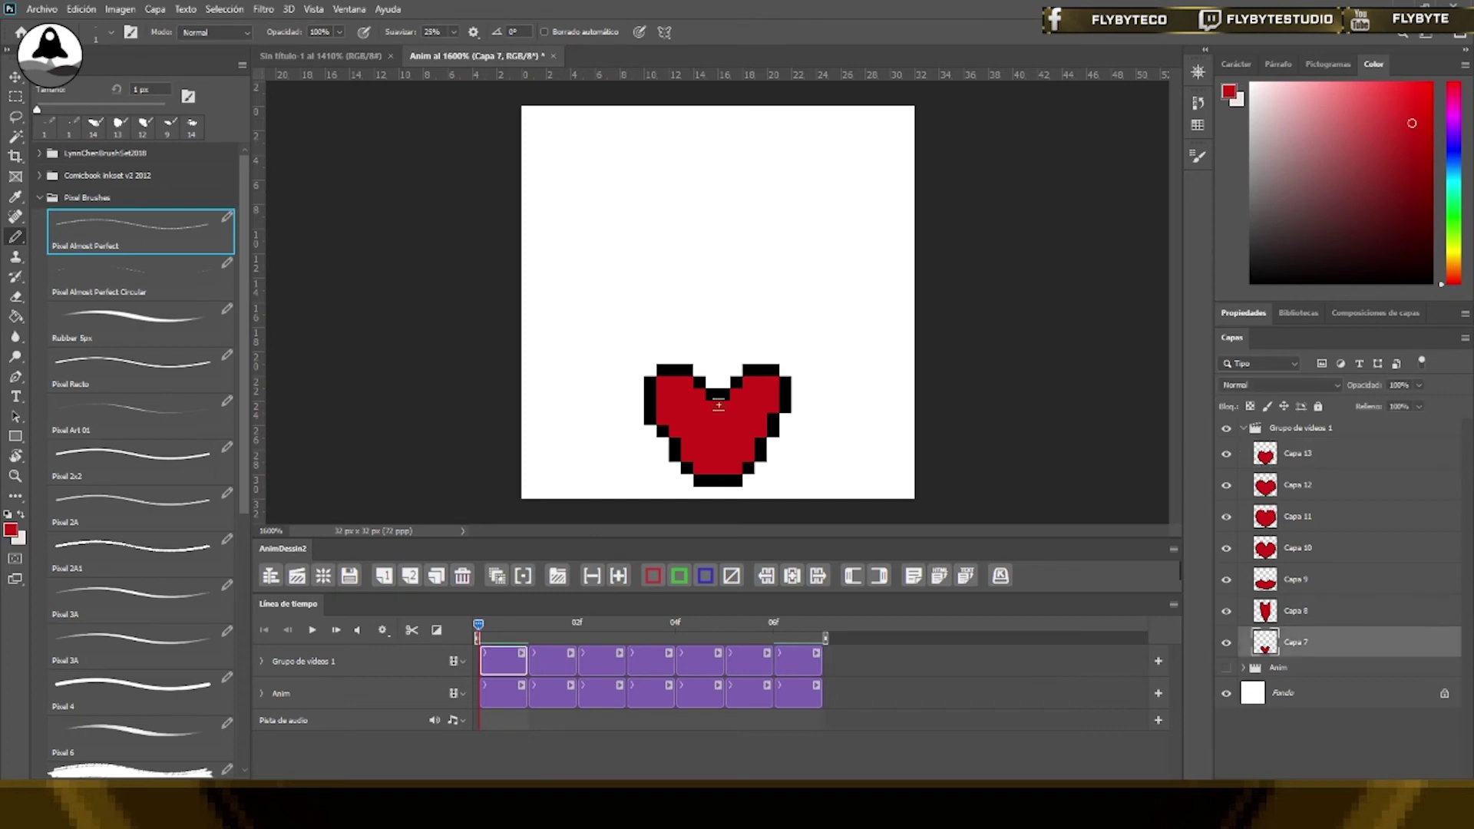
# Set a lighter red for highlights and repaint stray highlight pixels on the tall heart in dark red
pyautogui.keyDown('alt'); pyautogui.click(729, 465); pyautogui.keyUp('alt')
pyautogui.click(1367, 102)
pyautogui.moveTo(485, 626); pyautogui.dragTo(514, 624)
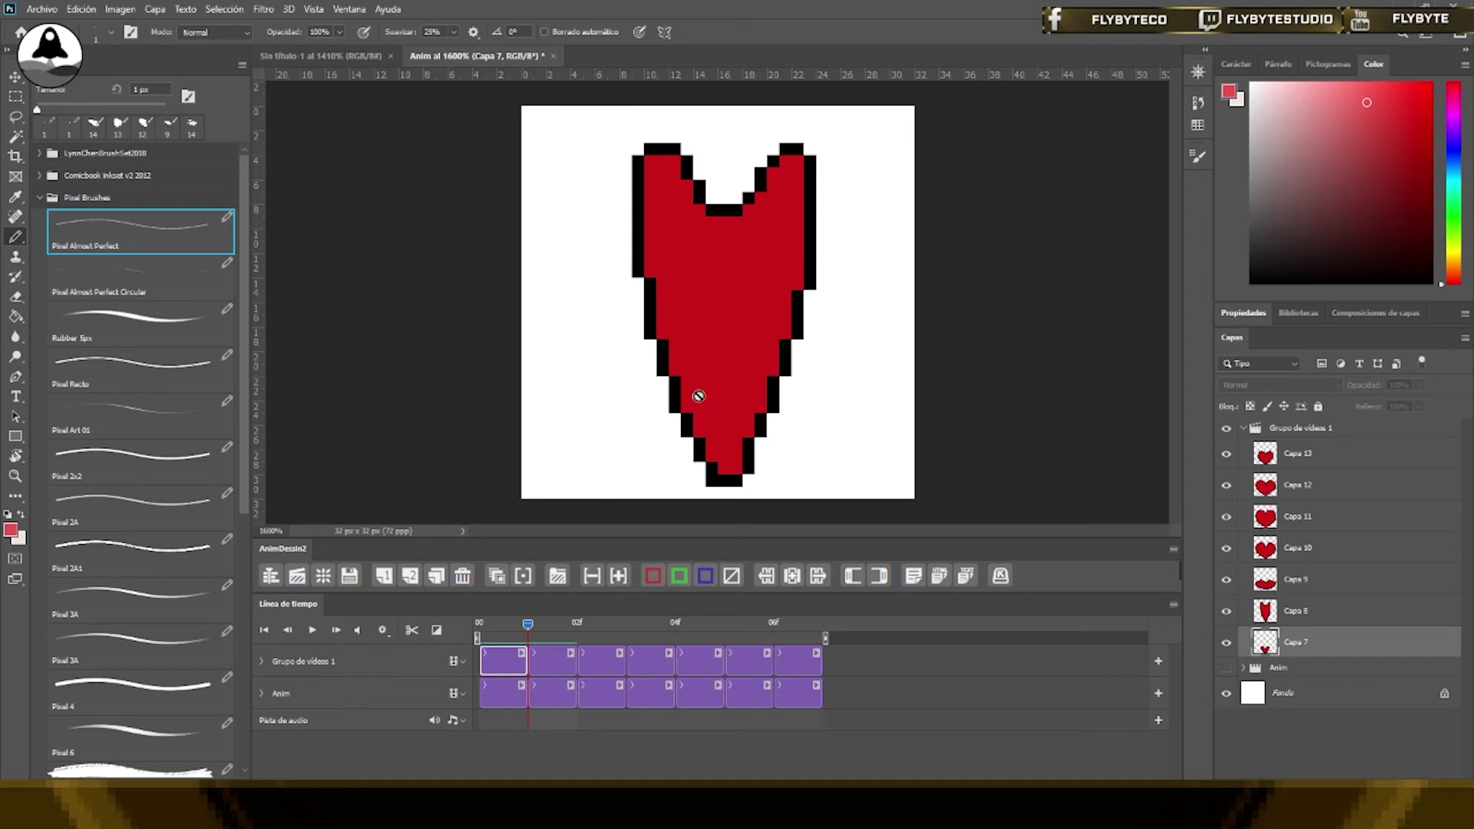
pyautogui.click(552, 657)
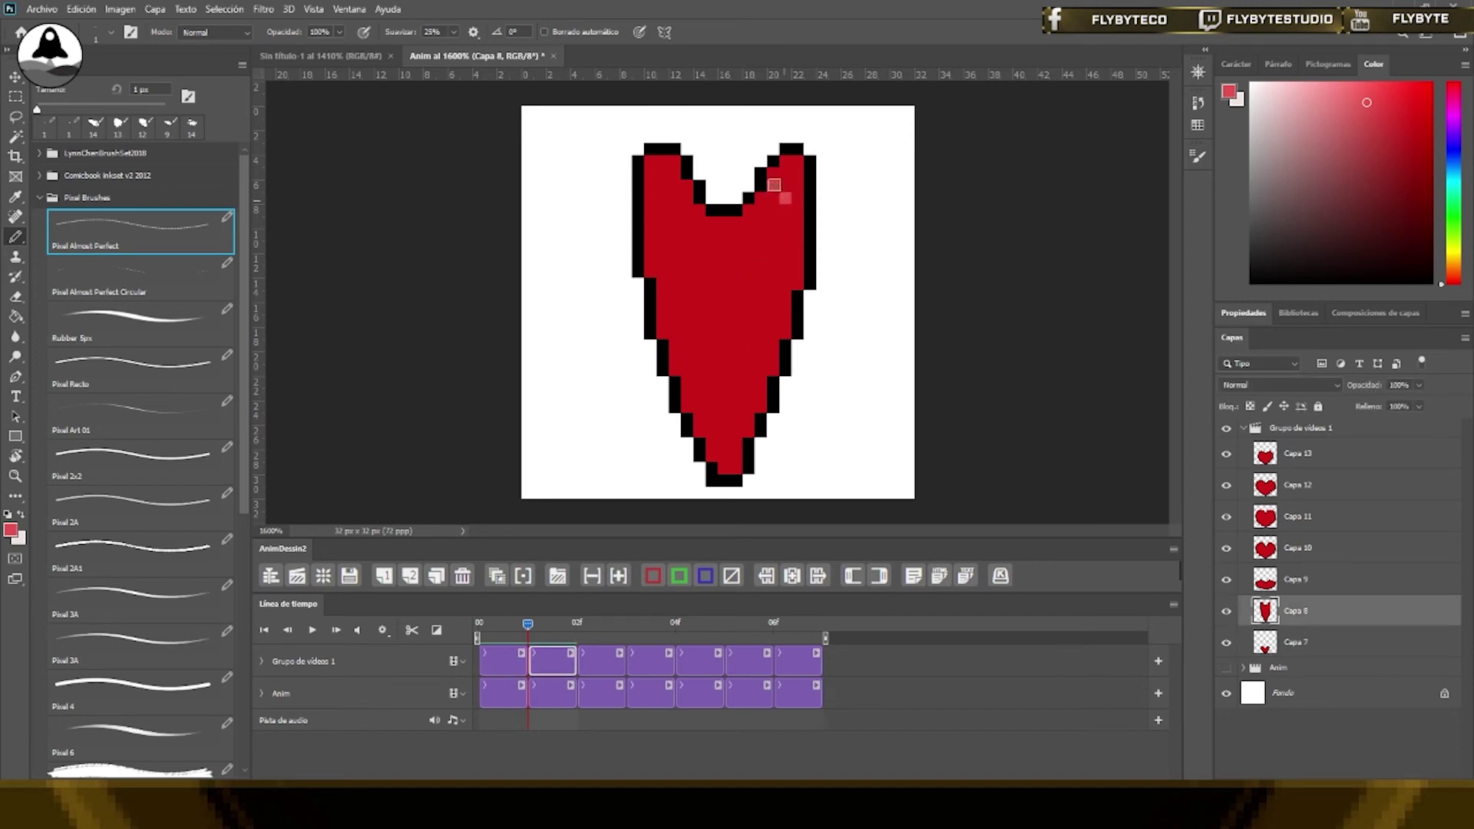
pyautogui.keyDown('alt'); pyautogui.click(779, 274); pyautogui.keyUp('alt')
pyautogui.moveTo(784, 210); pyautogui.dragTo(797, 198)
pyautogui.keyDown('alt'); pyautogui.click(798, 206); pyautogui.keyUp('alt')
# Draw a diagonal light-red highlight on the flattened heart's upper right, fixing a stray top-left pixel in red
pyautogui.click(568, 625)
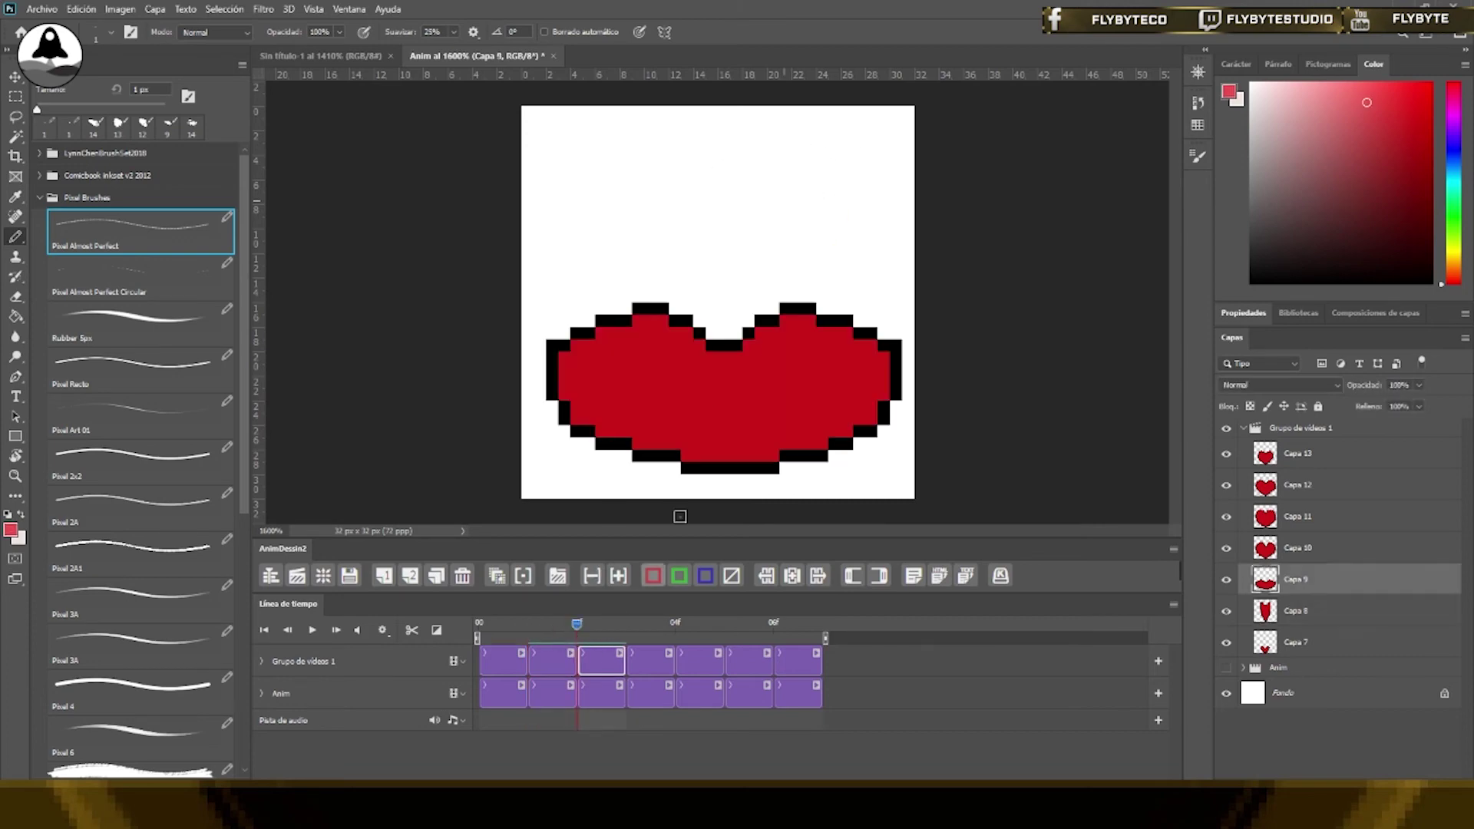
pyautogui.keyDown('shift'); pyautogui.click(843, 366); pyautogui.keyUp('shift')
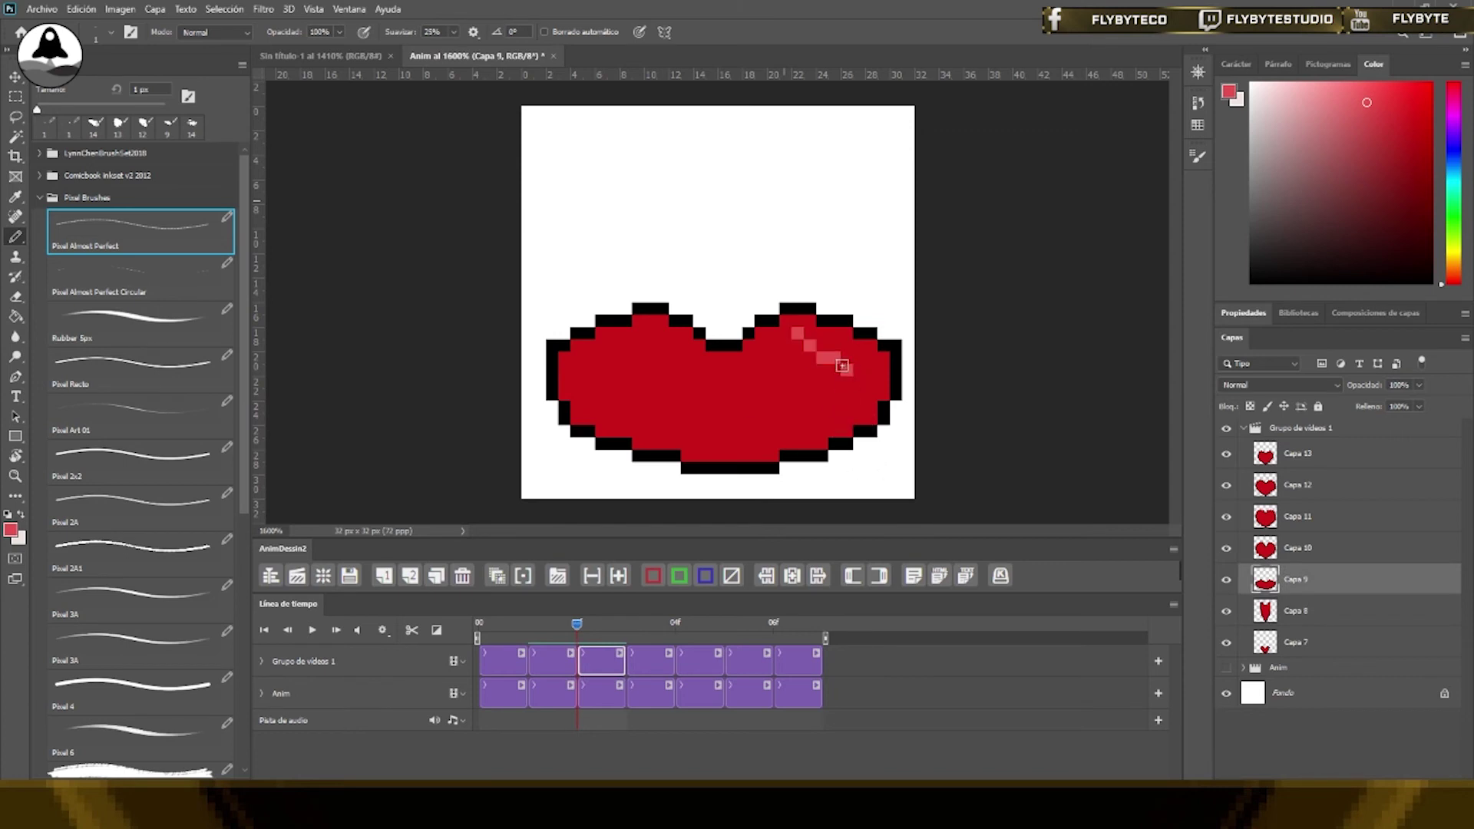
pyautogui.keyDown('alt'); pyautogui.click(806, 384); pyautogui.keyUp('alt')
pyautogui.click(798, 334)
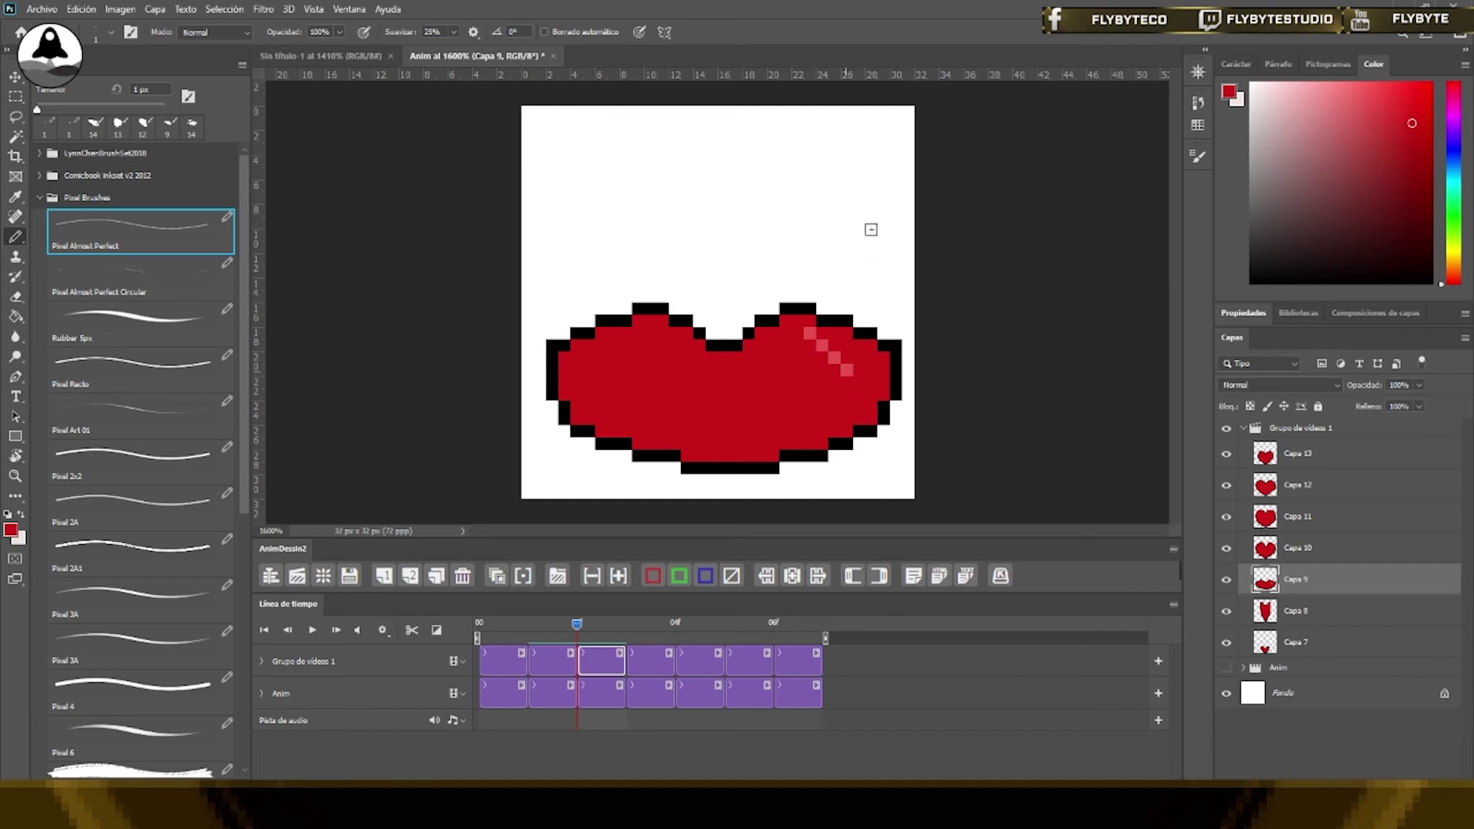
pyautogui.click(608, 625)
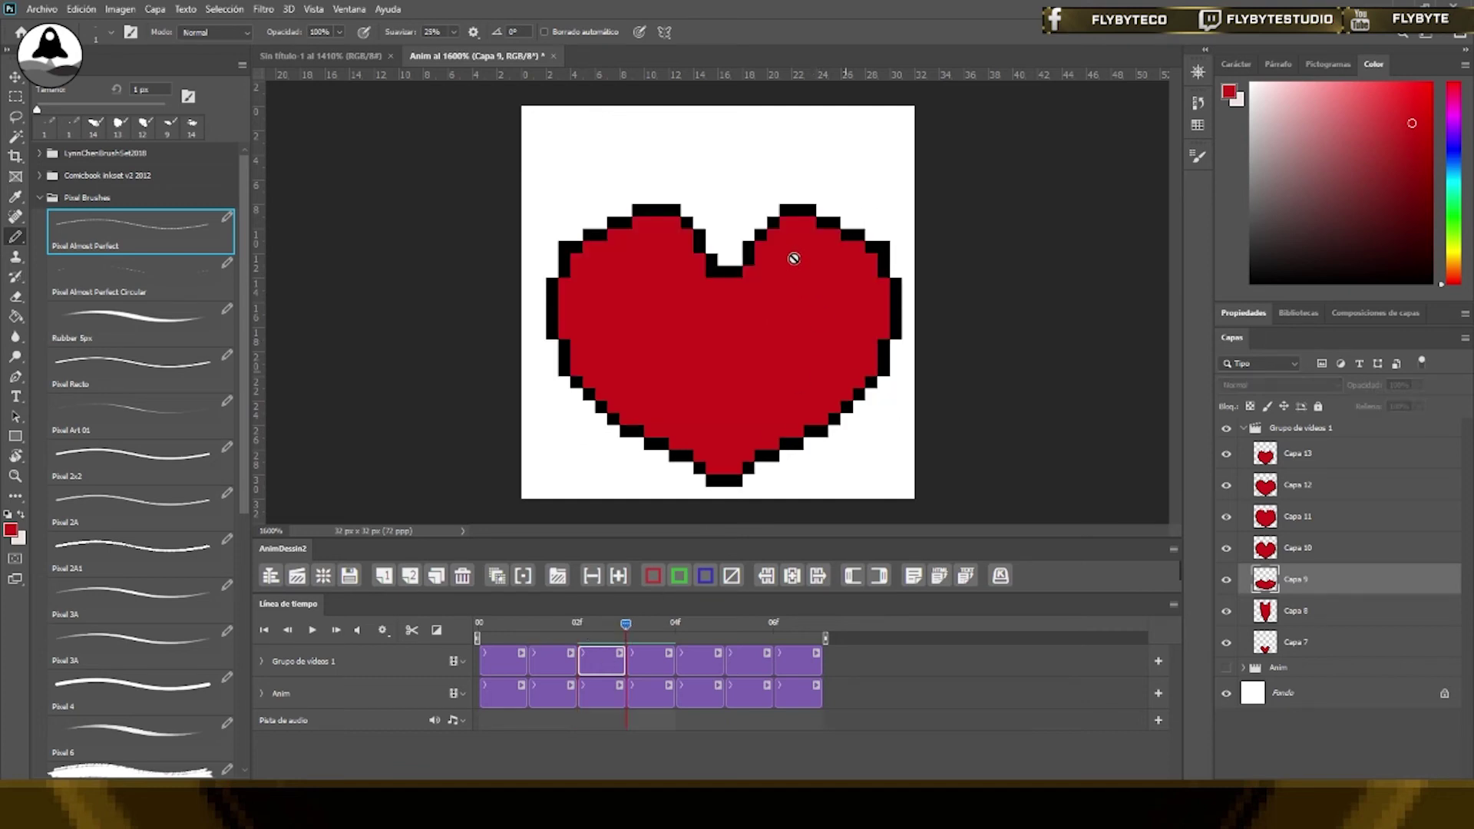
pyautogui.click(635, 666)
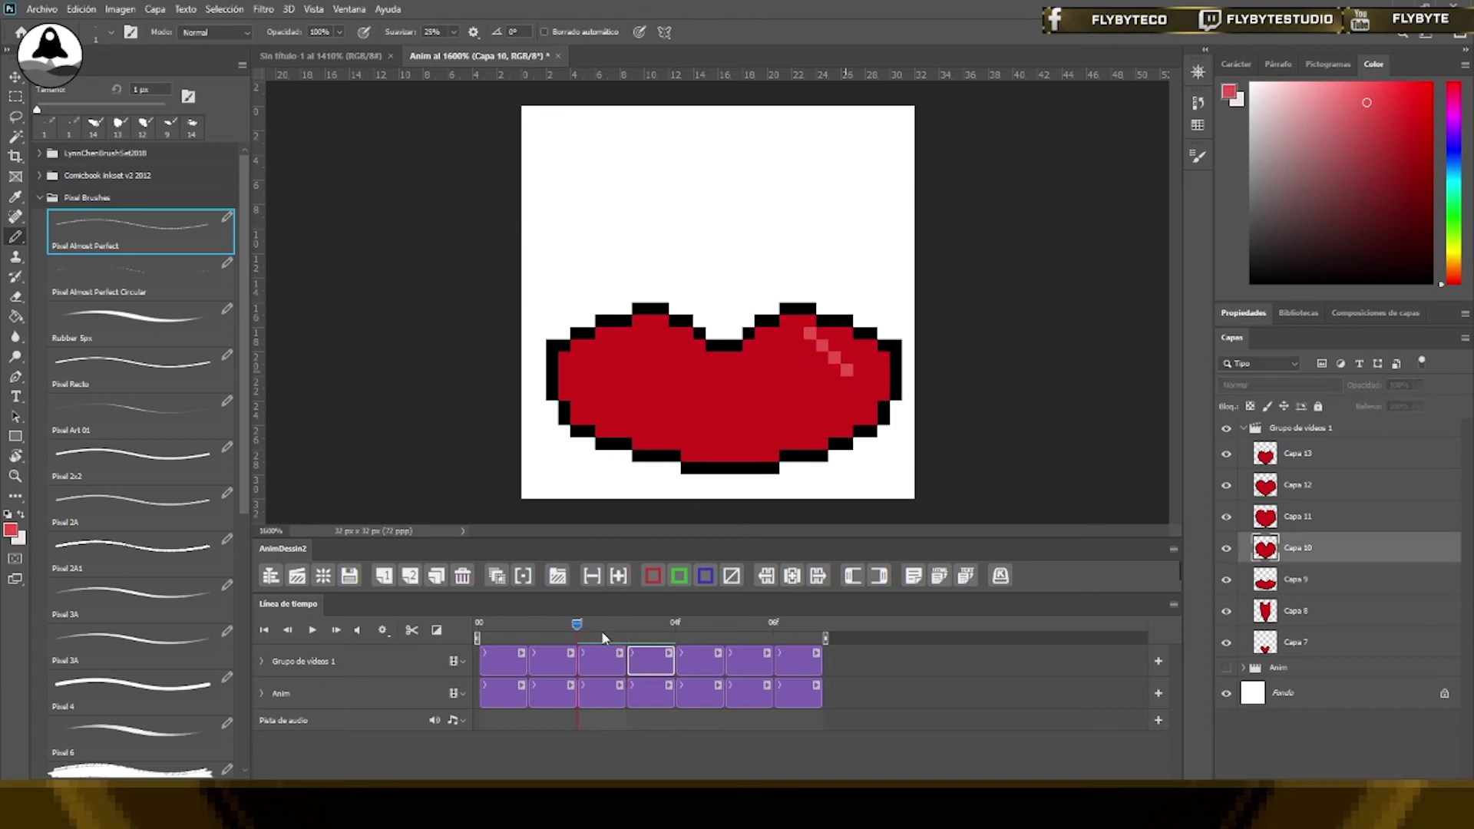
# Draw two-pixel light-red diagonal highlights on the full heart frame and the following frame
pyautogui.keyDown('shift'); pyautogui.click(846, 296); pyautogui.keyUp('shift')
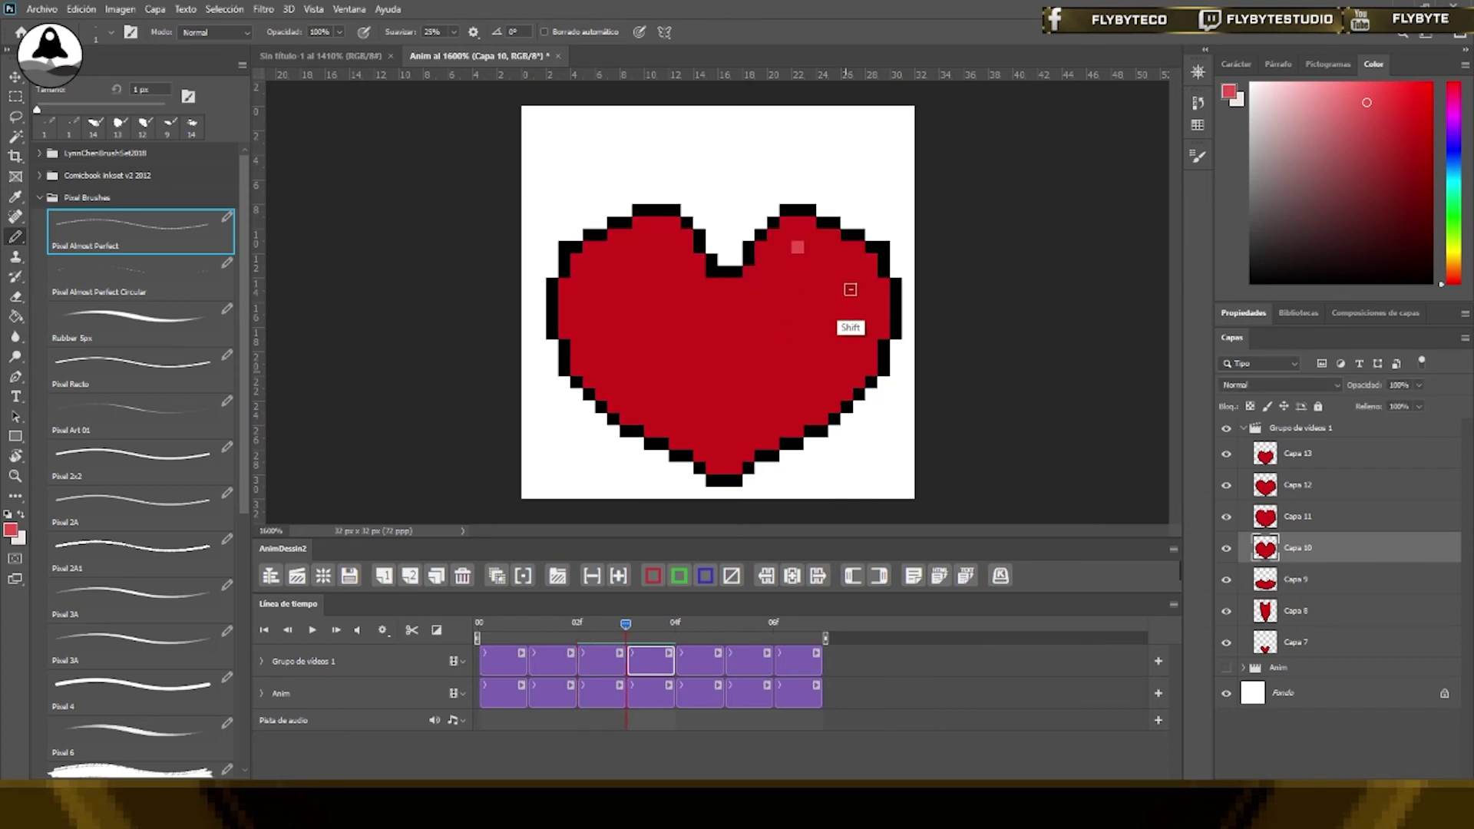
pyautogui.keyDown('shift'); pyautogui.click(847, 288); pyautogui.keyUp('shift')
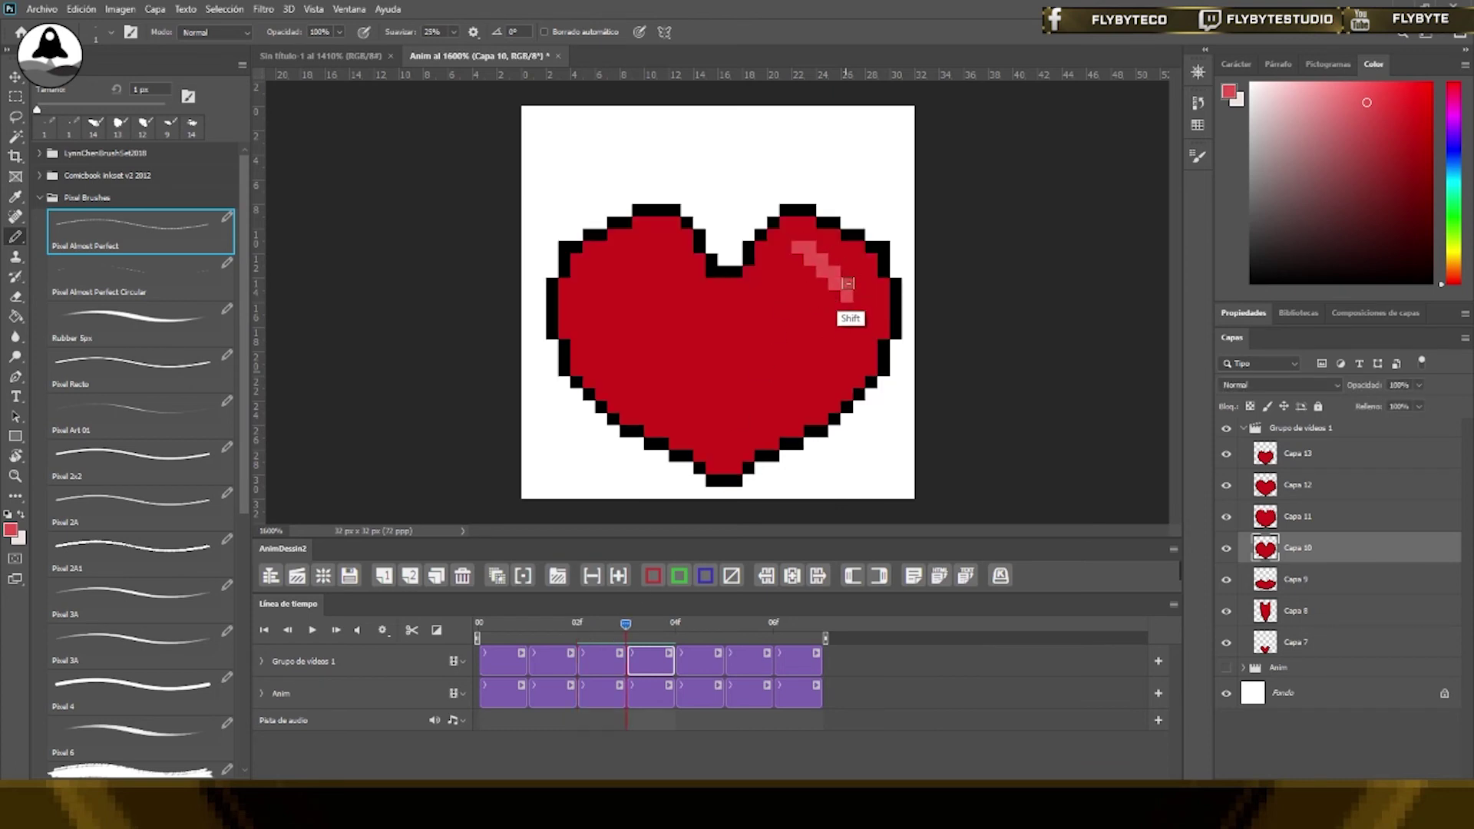
pyautogui.moveTo(627, 628); pyautogui.dragTo(675, 624)
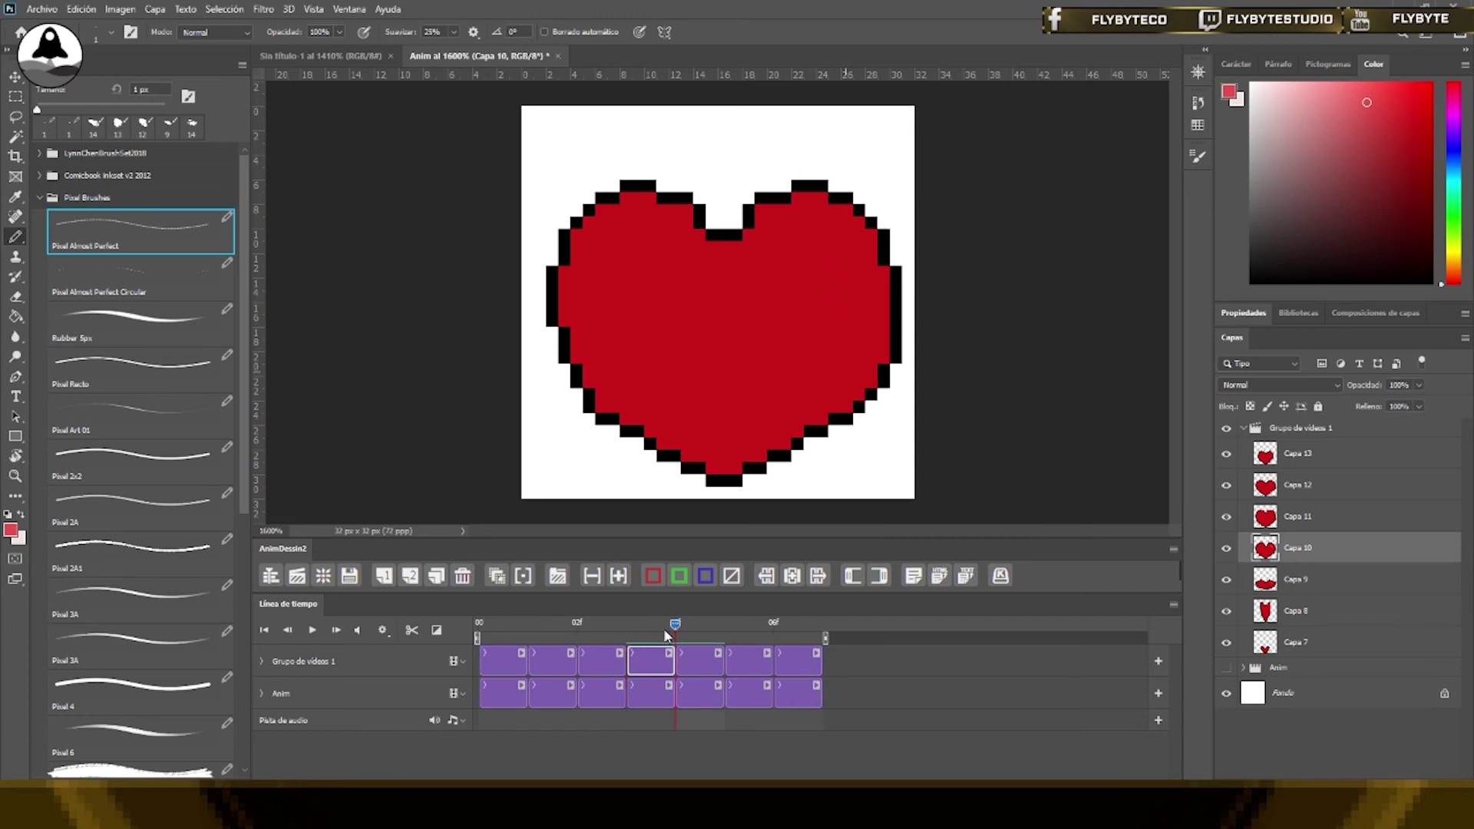
pyautogui.click(711, 654)
pyautogui.click(798, 213)
pyautogui.keyDown('shift'); pyautogui.click(846, 260); pyautogui.keyUp('shift')
pyautogui.keyDown('shift'); pyautogui.click(847, 245); pyautogui.keyUp('shift')
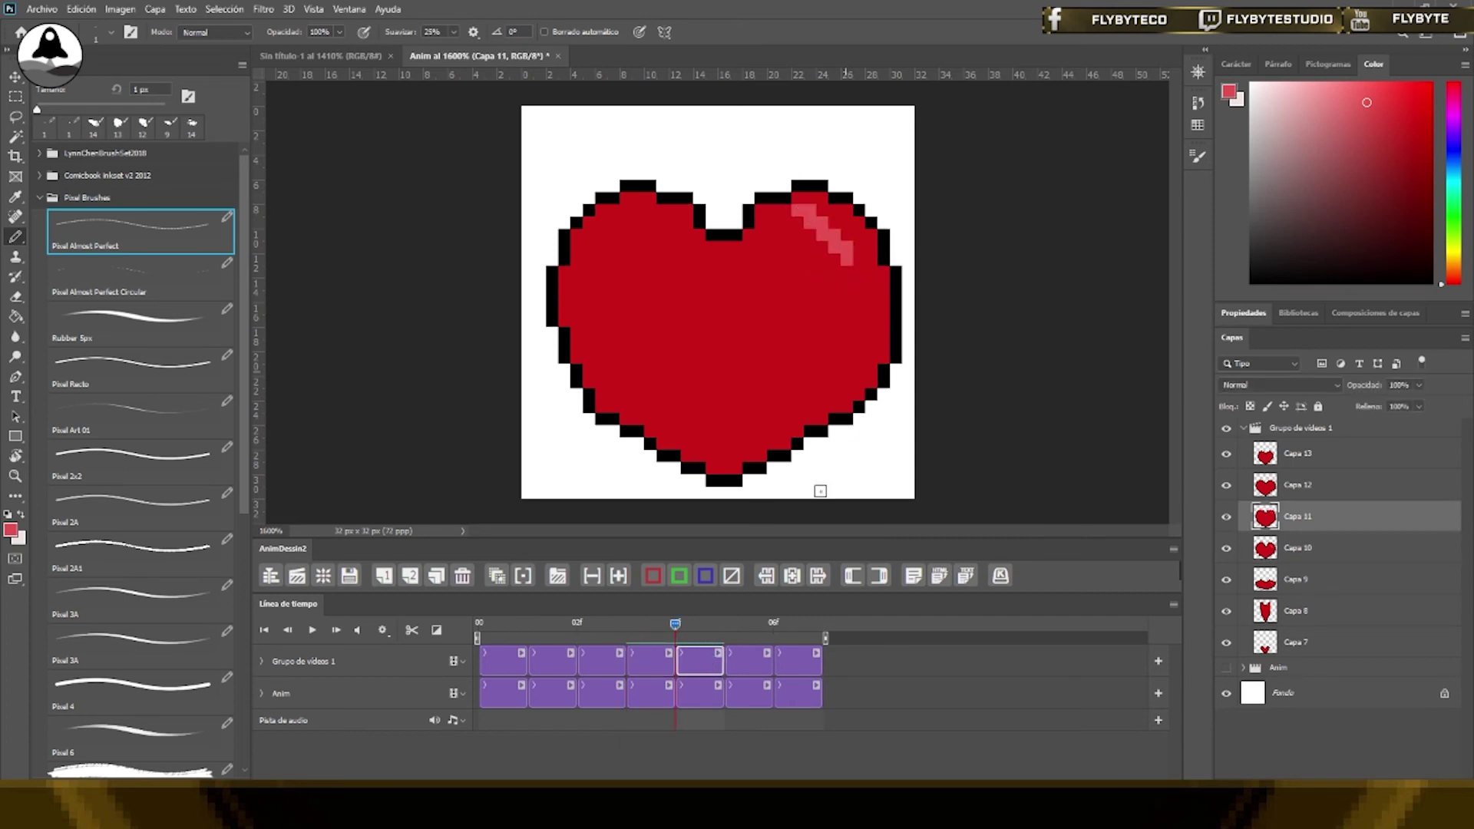
# Add the two-pixel right-lobe highlight to the next frame and draw the final frame's highlight line
pyautogui.moveTo(676, 626); pyautogui.dragTo(724, 624)
pyautogui.click(749, 661)
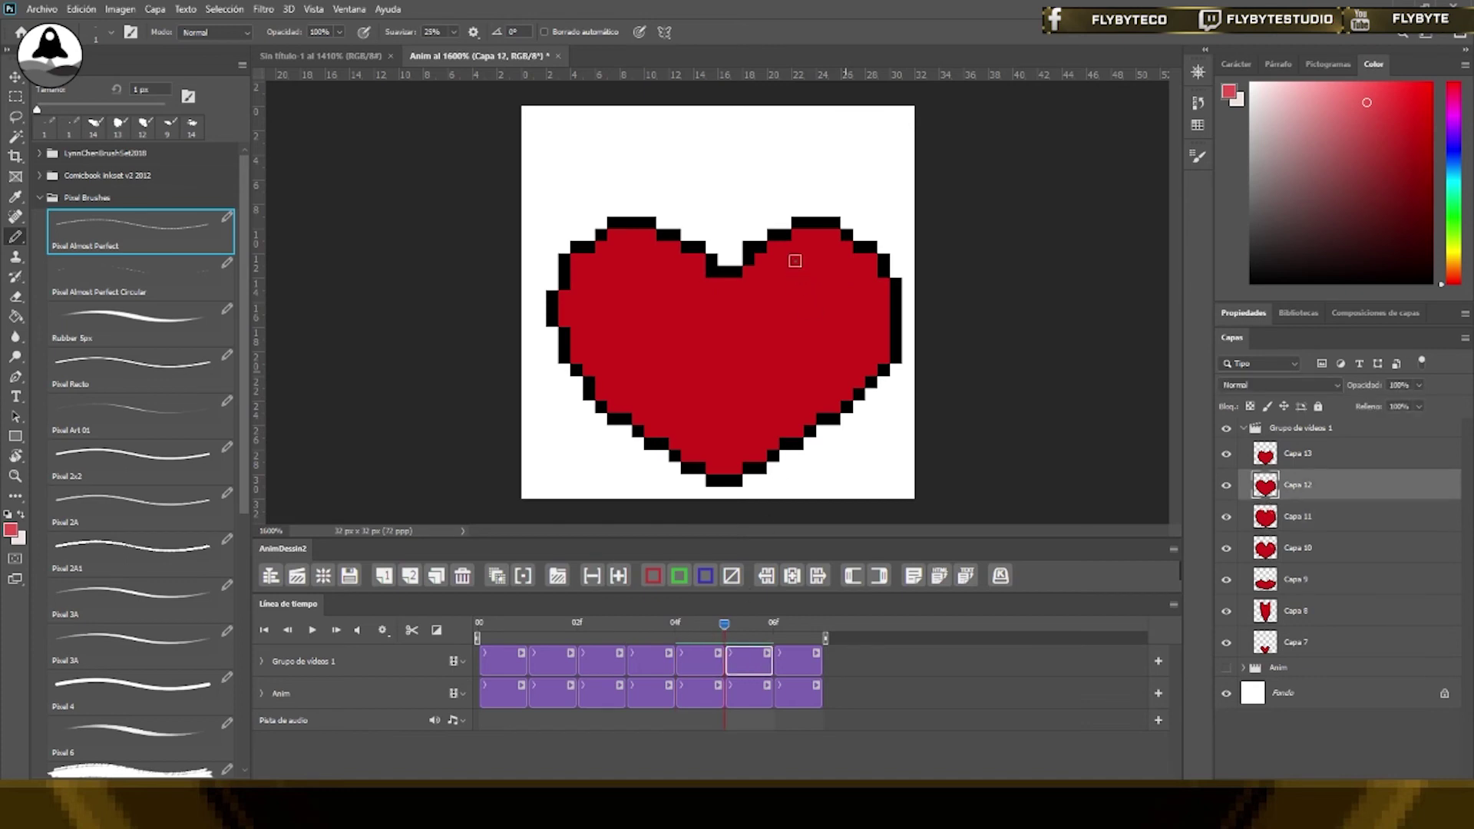
pyautogui.keyDown('shift'); pyautogui.click(854, 309); pyautogui.keyUp('shift')
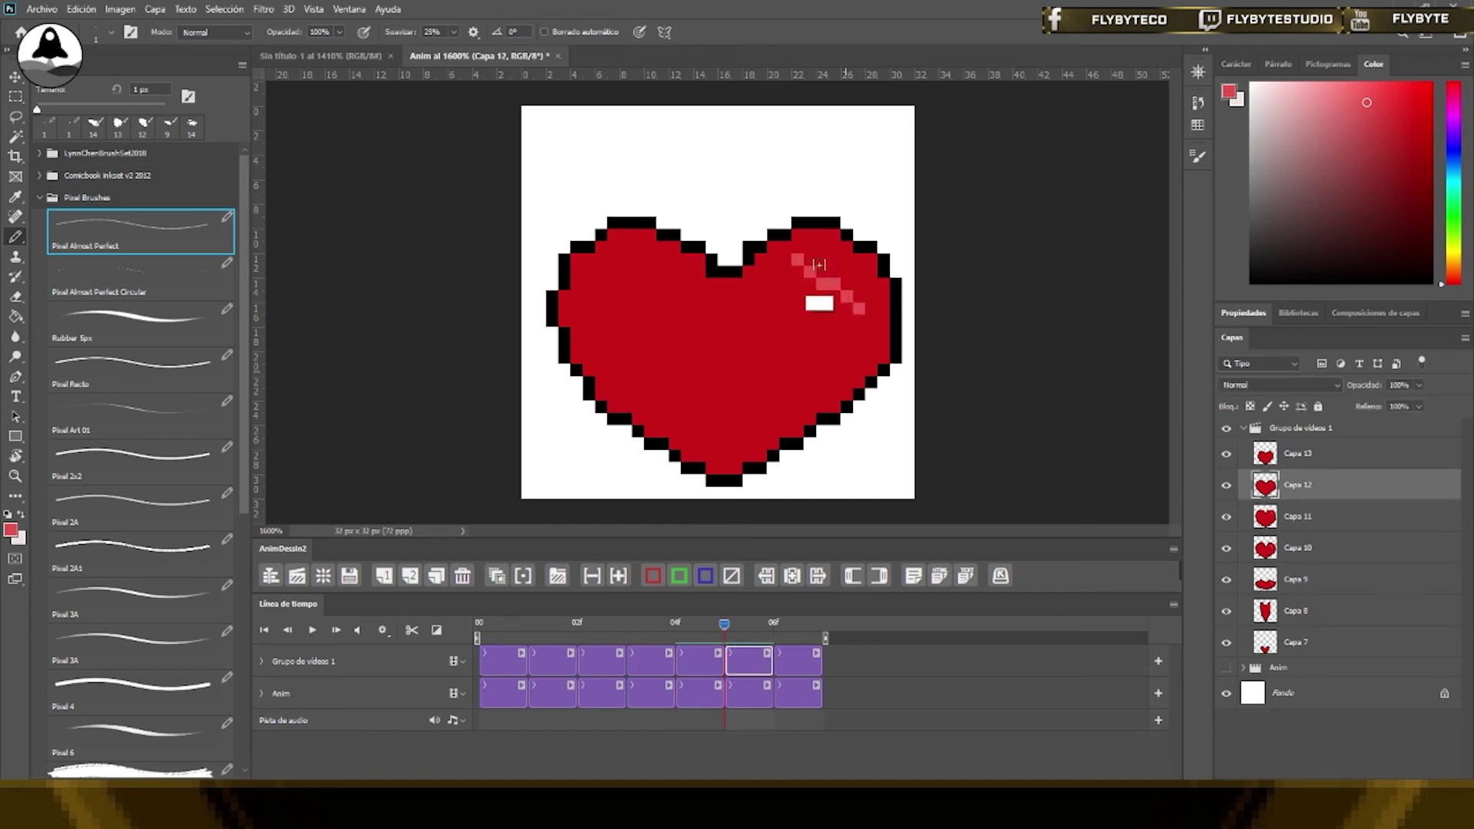
pyautogui.keyDown('shift'); pyautogui.click(852, 308); pyautogui.keyUp('shift')
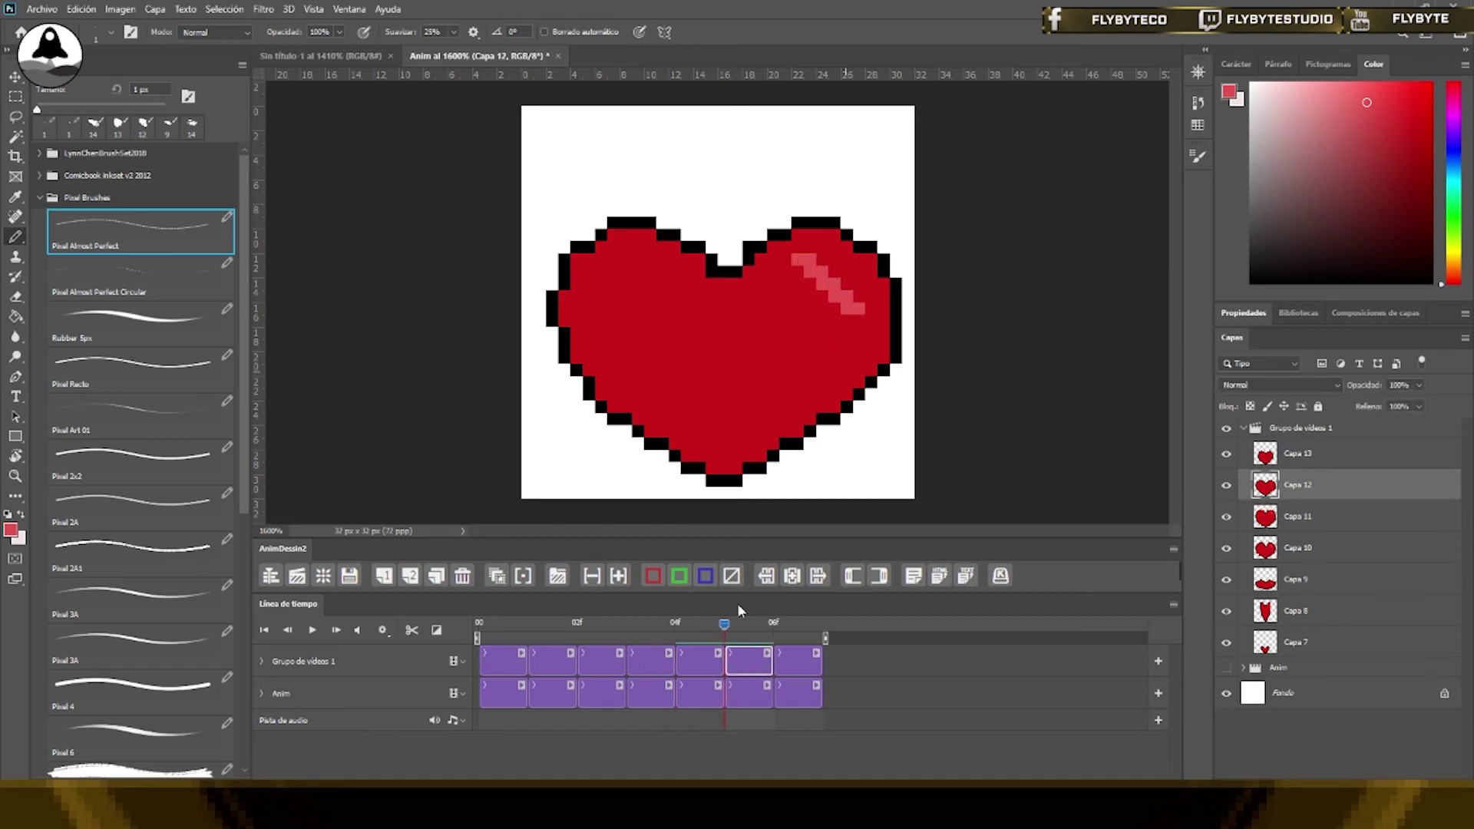
pyautogui.moveTo(725, 625); pyautogui.dragTo(773, 623)
pyautogui.click(798, 660)
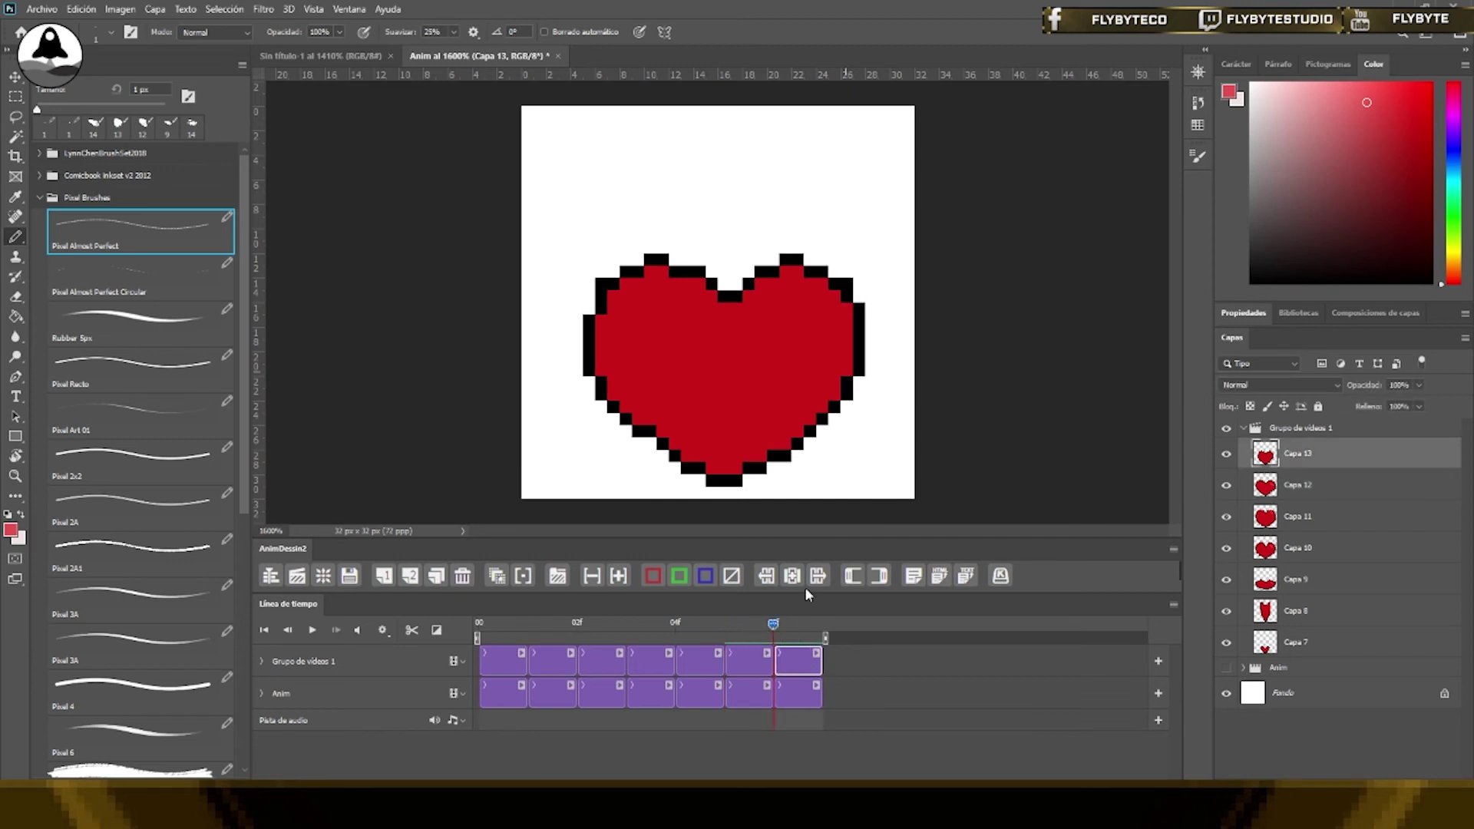
pyautogui.keyDown('shift'); pyautogui.click(821, 333); pyautogui.keyUp('shift')
# Preview the heartbeat animation, then replay it with the canvas at actual size
pyautogui.press('space')
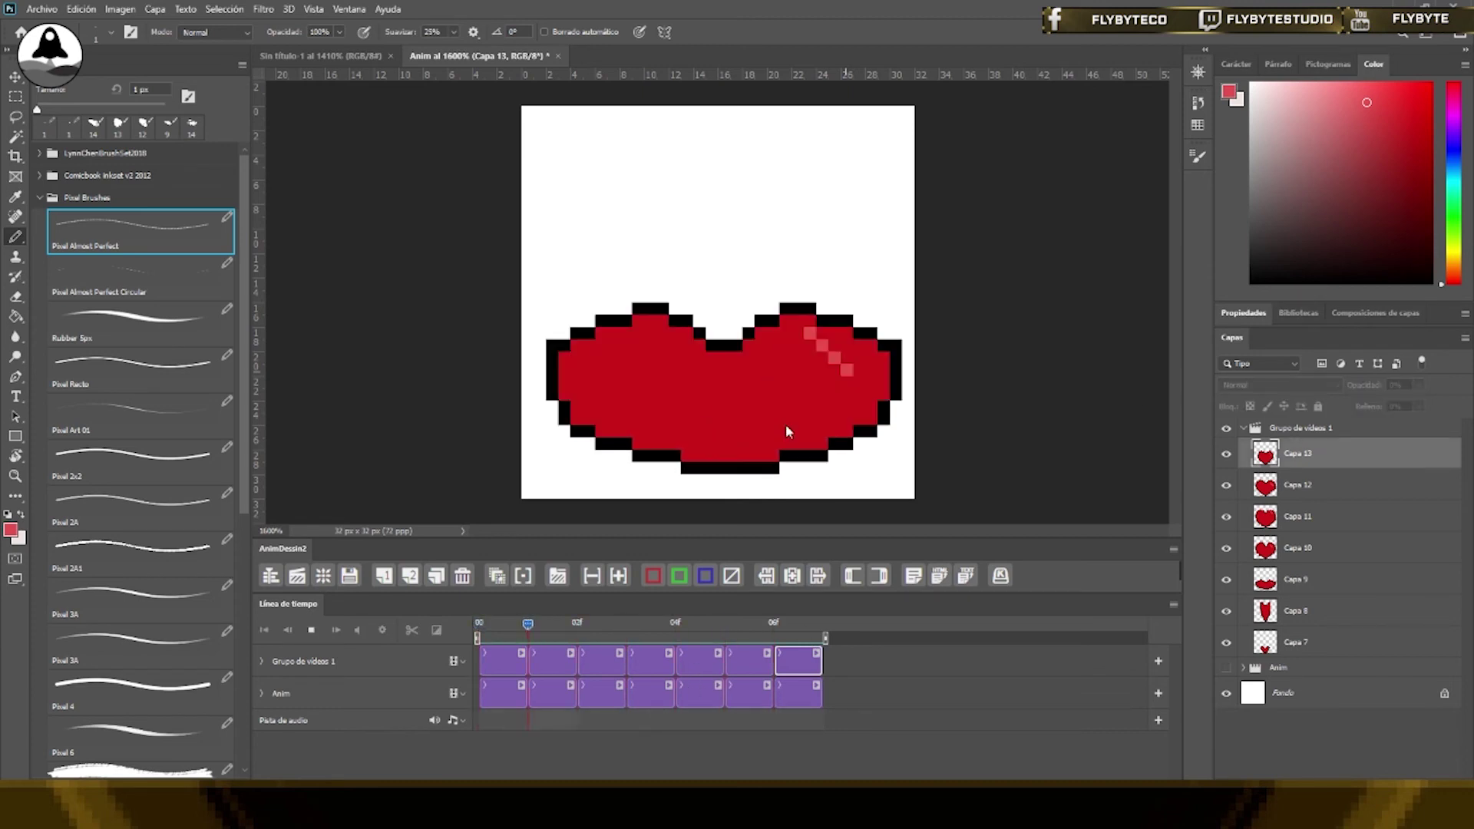
pyautogui.press('space')
pyautogui.press('z')
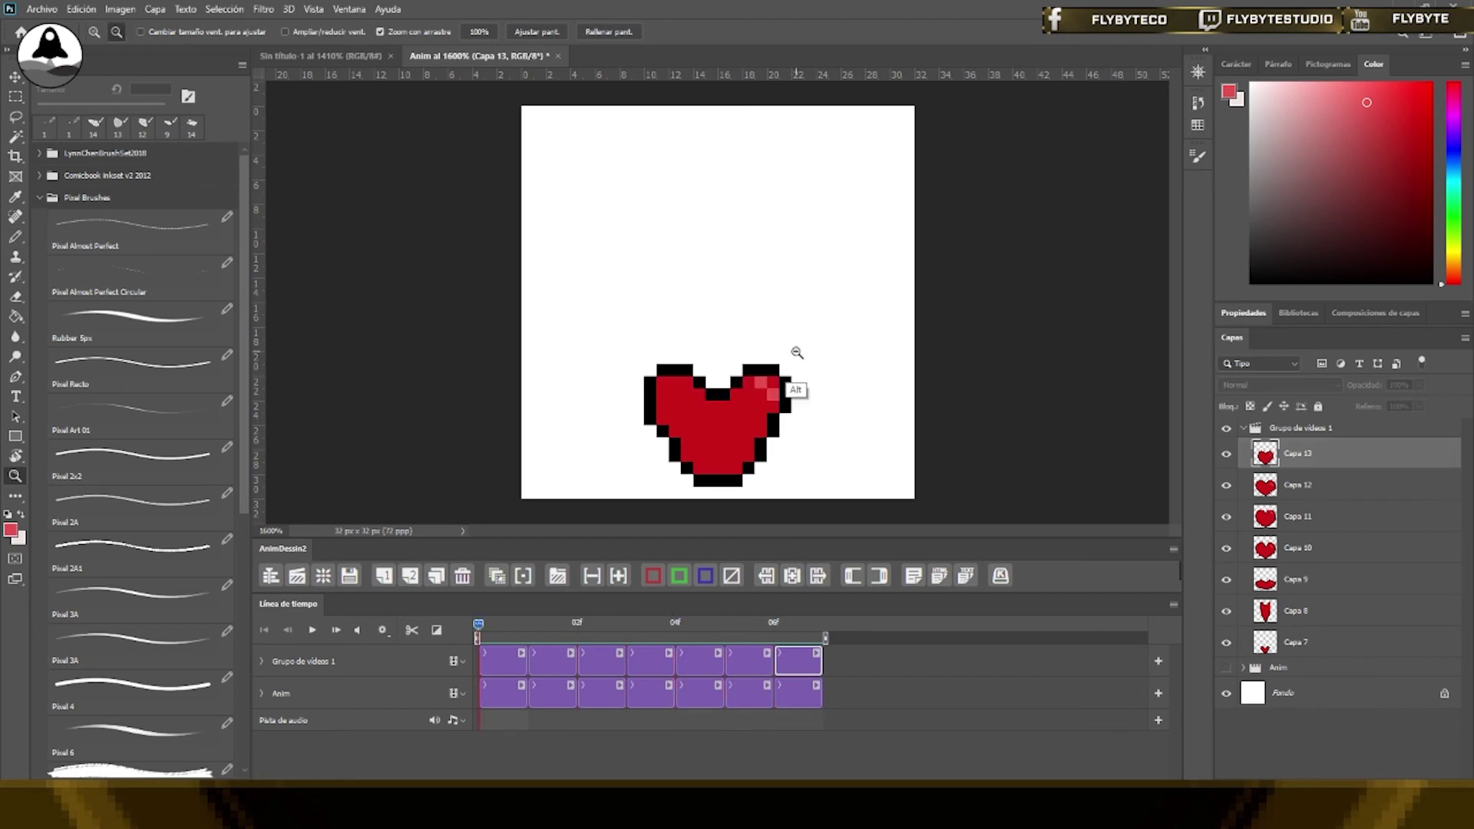
pyautogui.keyDown('alt'); pyautogui.click(796, 351); pyautogui.keyUp('alt')
pyautogui.rightClick(732, 294)
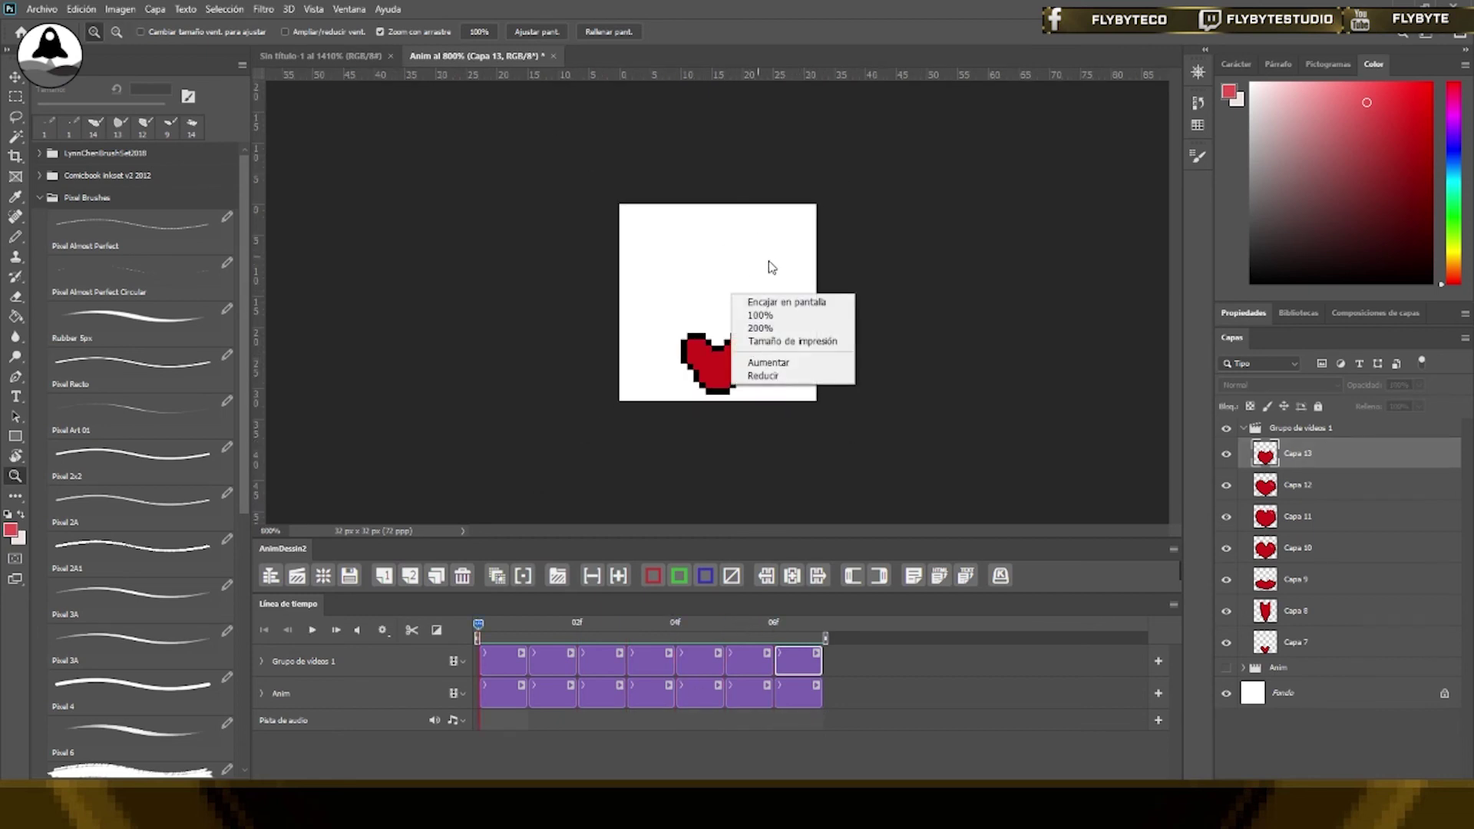
pyautogui.click(794, 316)
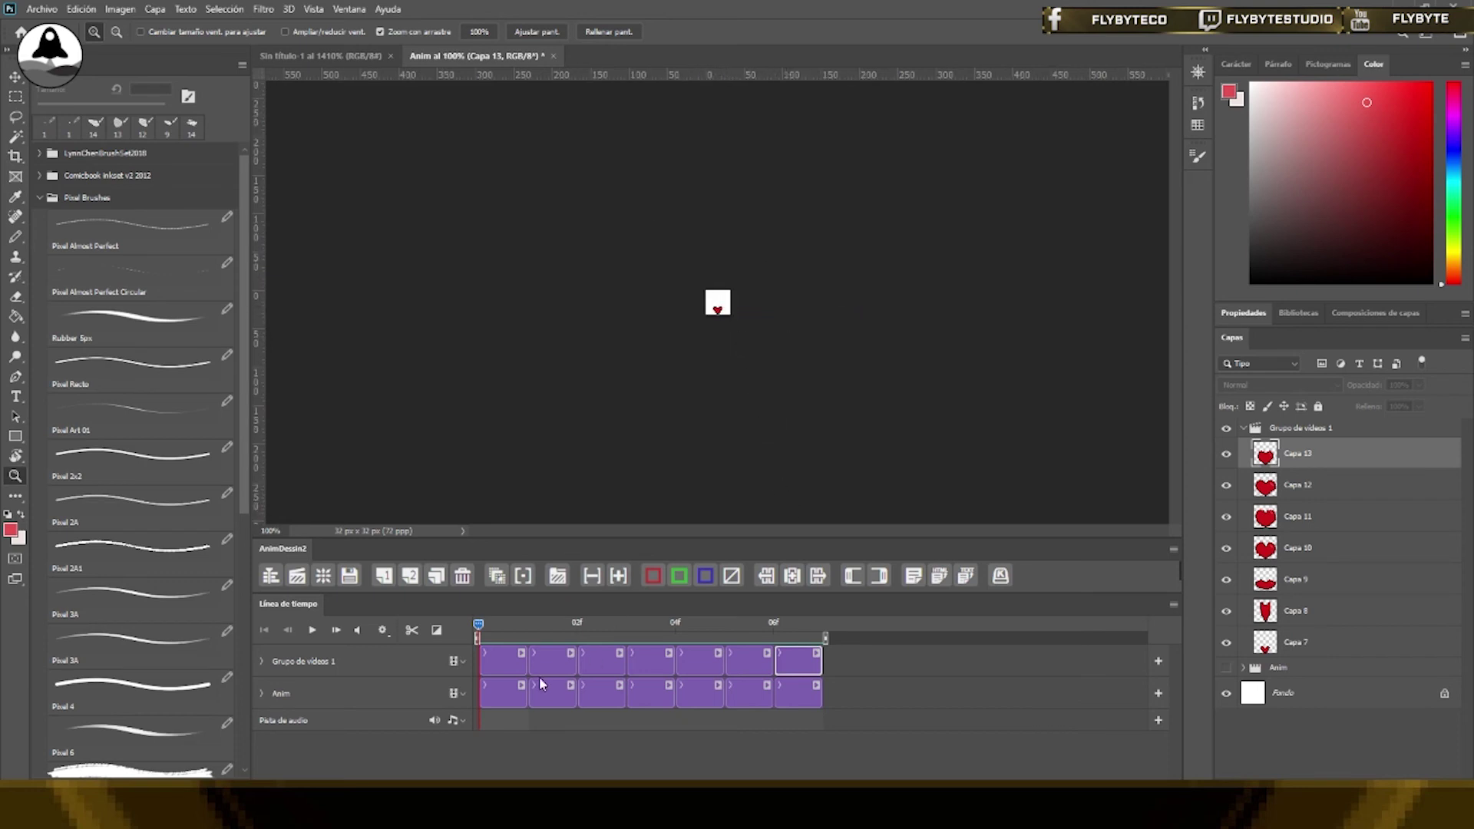
pyautogui.press('space')
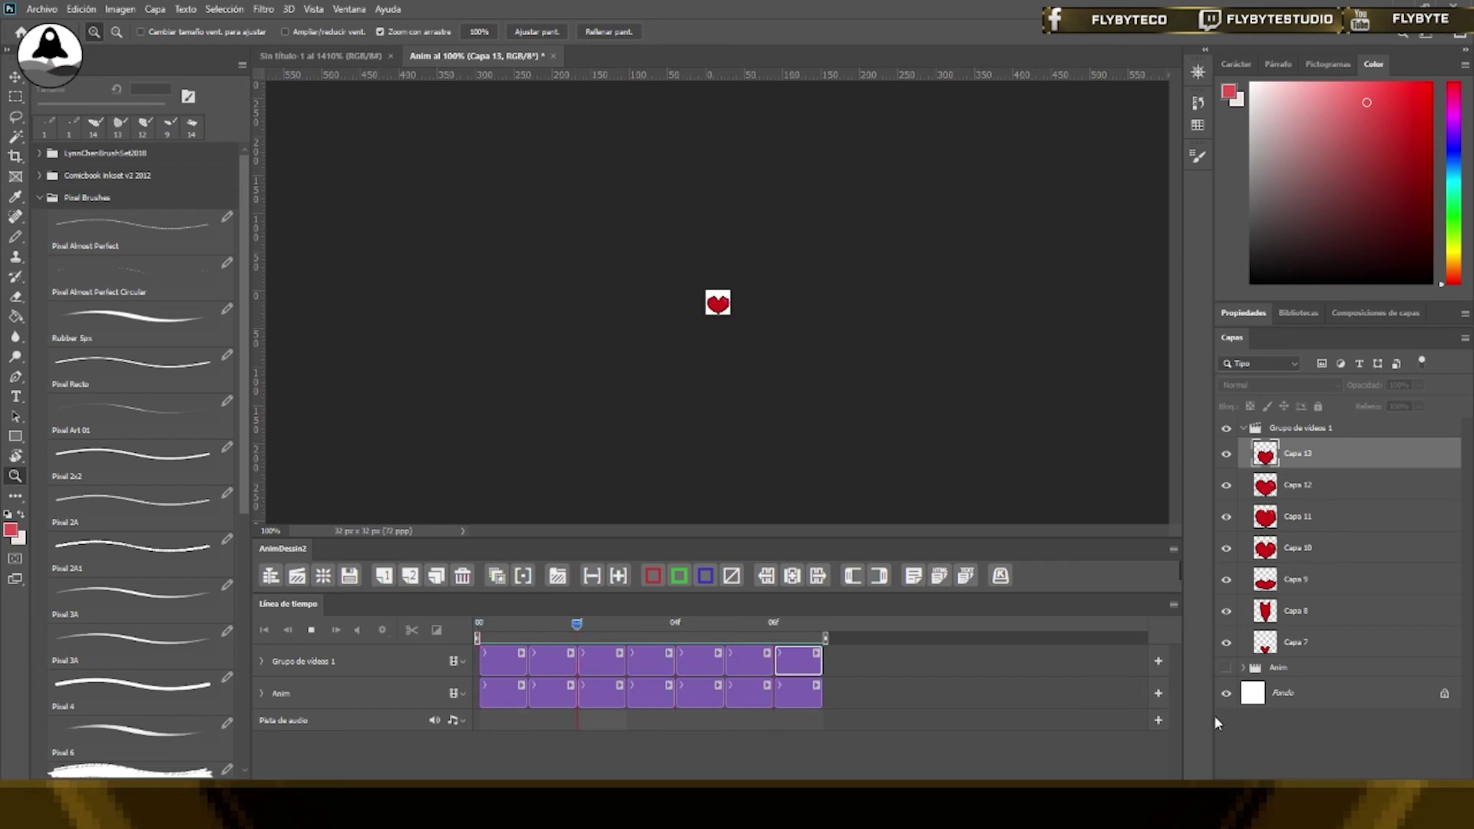
pyautogui.press('space')
# Hide the white Fondo background, preview the transparent animation zoomed in, and open Save for Web
pyautogui.click(1226, 694)
pyautogui.press('space')
pyautogui.hotkey('ctrl', '+')
pyautogui.hotkey('ctrl', '+')
pyautogui.hotkey('ctrl', '+')
pyautogui.hotkey('ctrl', '+')
pyautogui.hotkey('ctrl', '+')
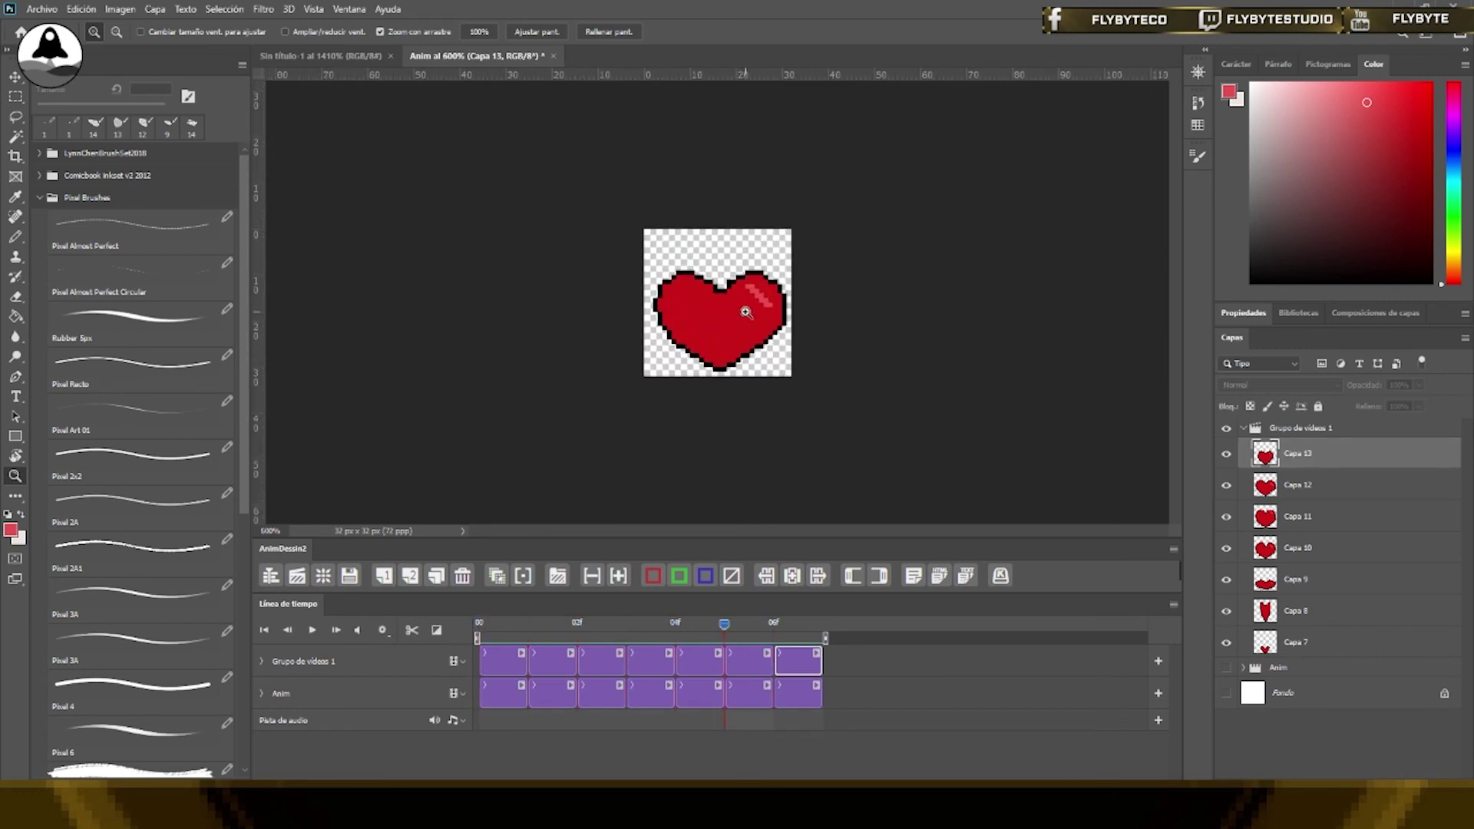
pyautogui.hotkey('ctrl', '+')
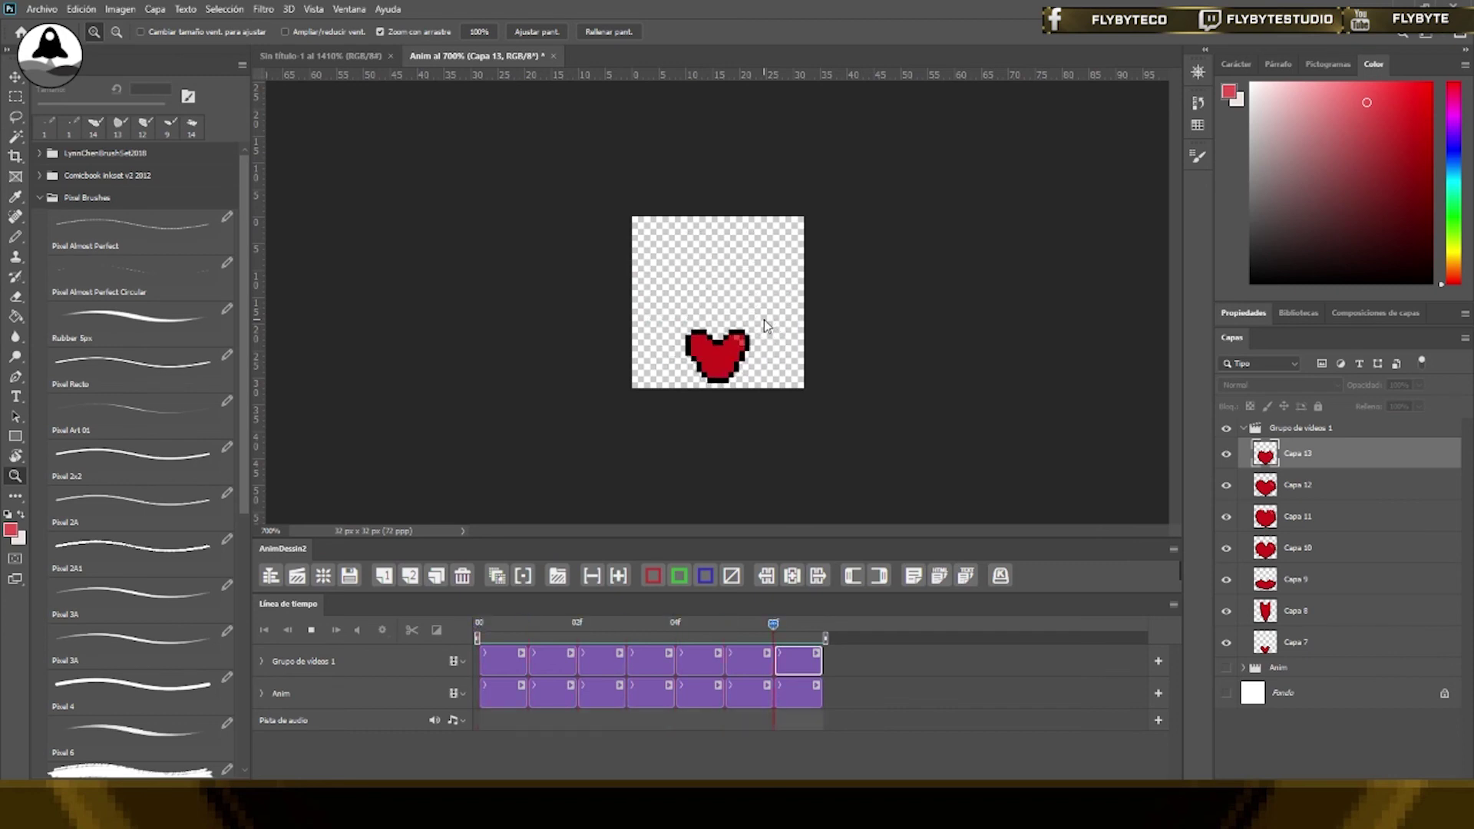
pyautogui.hotkey('ctrl', 'alt', 'shift', 's')
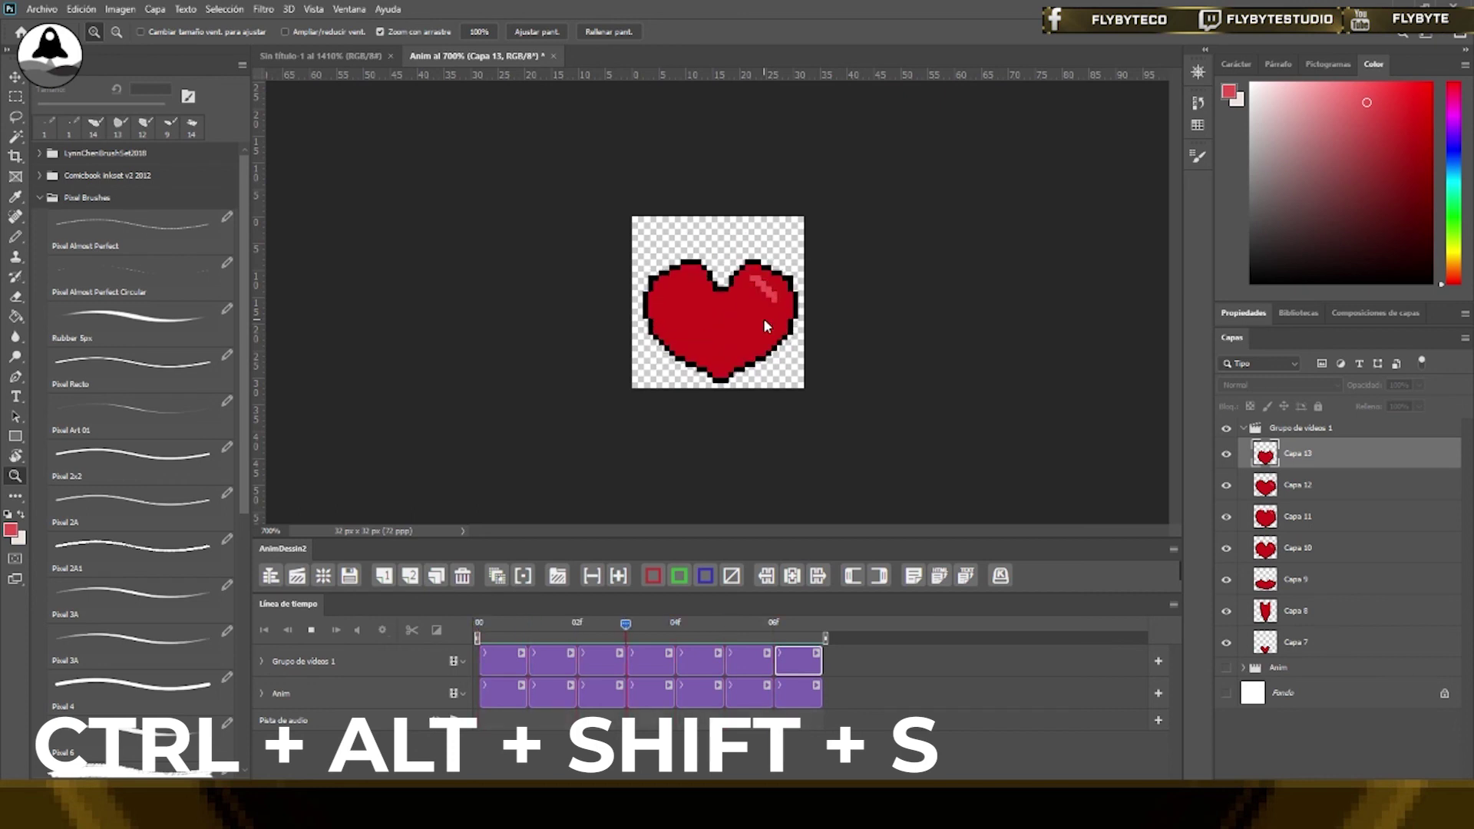
pyautogui.press('space')
pyautogui.press('b')
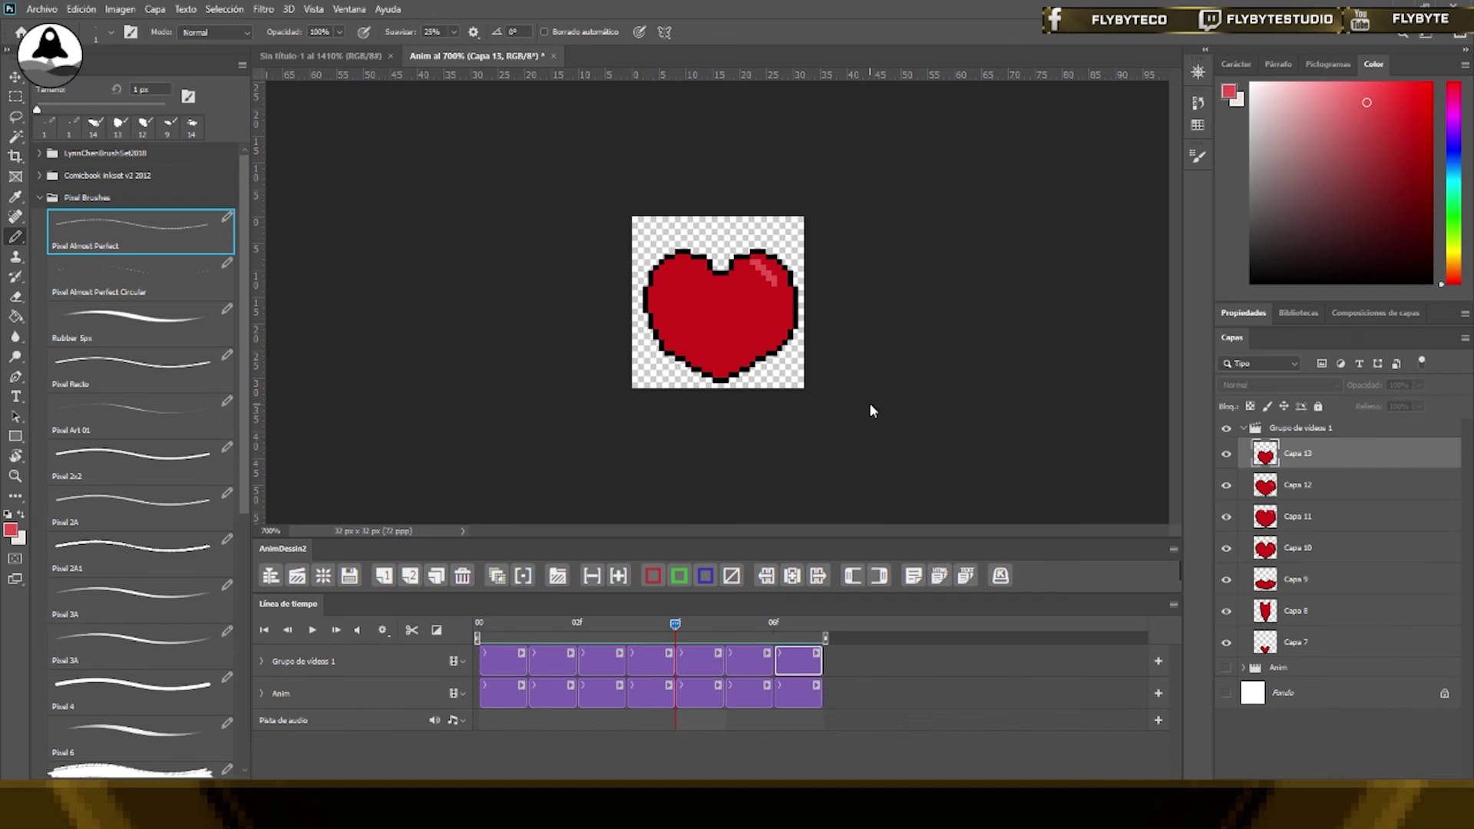
pyautogui.hotkey('ctrl', 'alt', 'shift', 's')
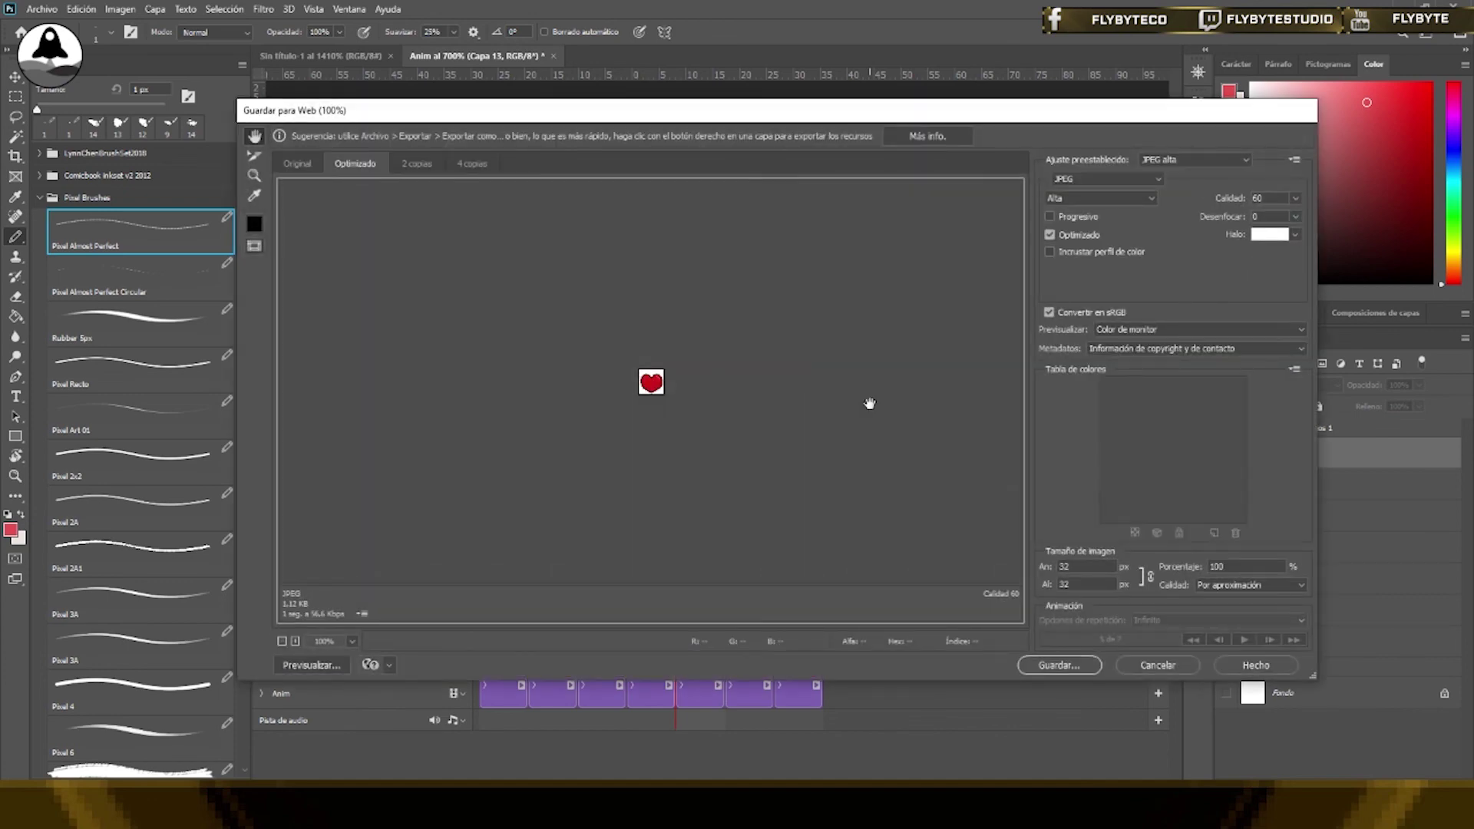
# Export as GIF enlarged to 400% (128×128) with Por aproximación resampling, preview it, and proceed with Guardar
pyautogui.click(1097, 179)
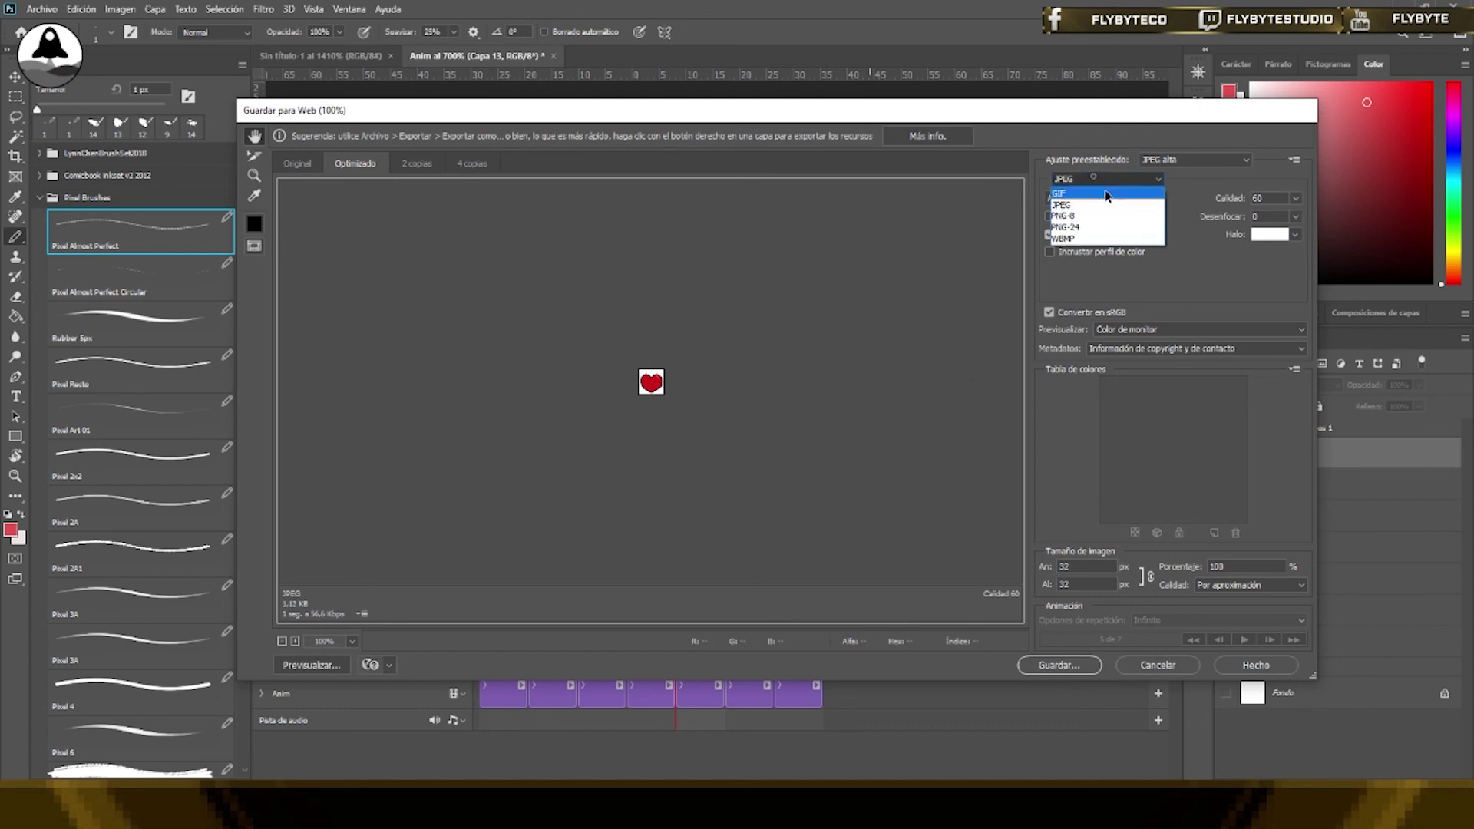
pyautogui.click(1075, 194)
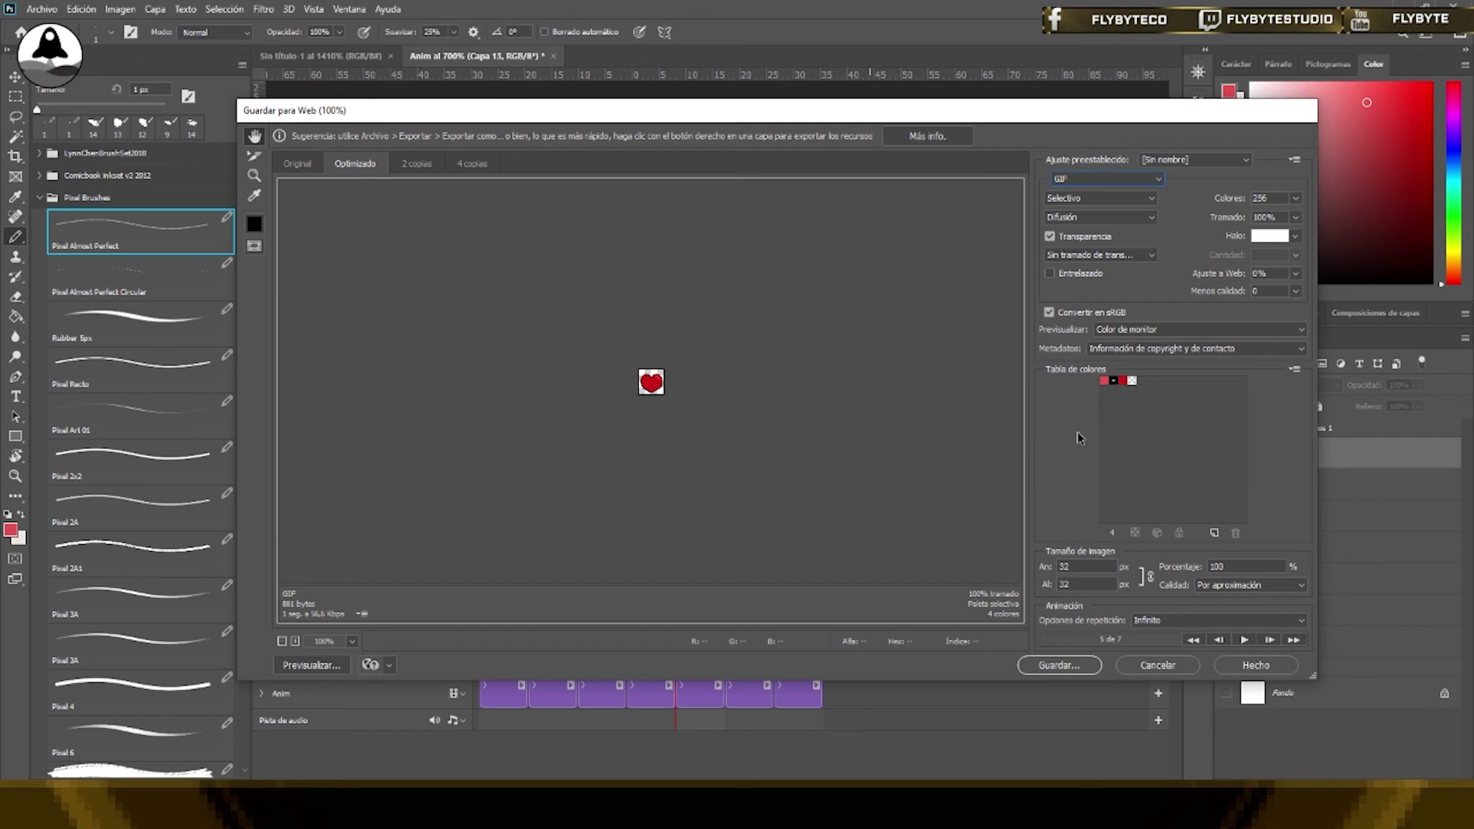
pyautogui.doubleClick(1228, 566)
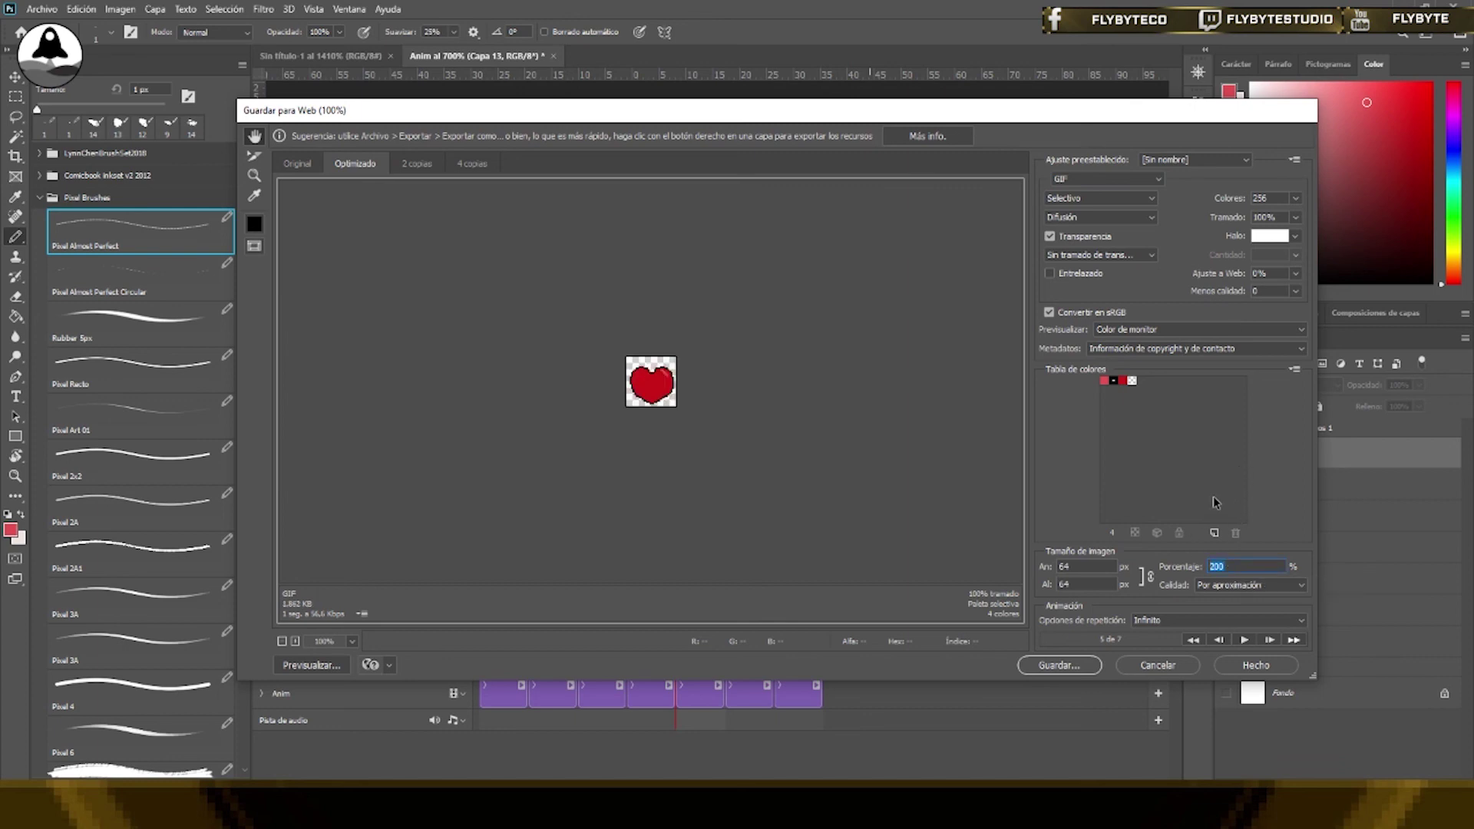
pyautogui.write('400')
pyautogui.press('Return')
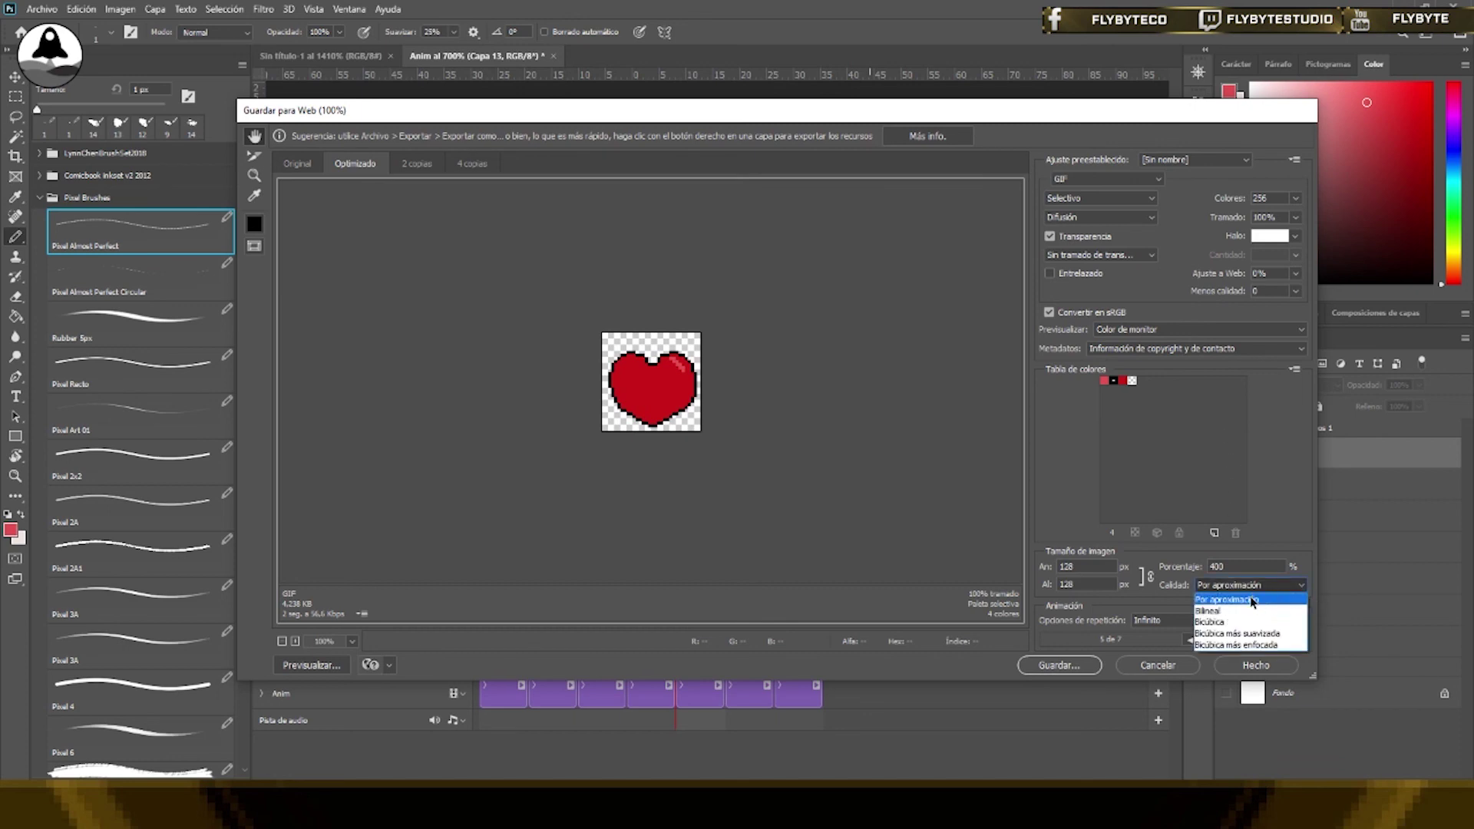
pyautogui.click(1257, 605)
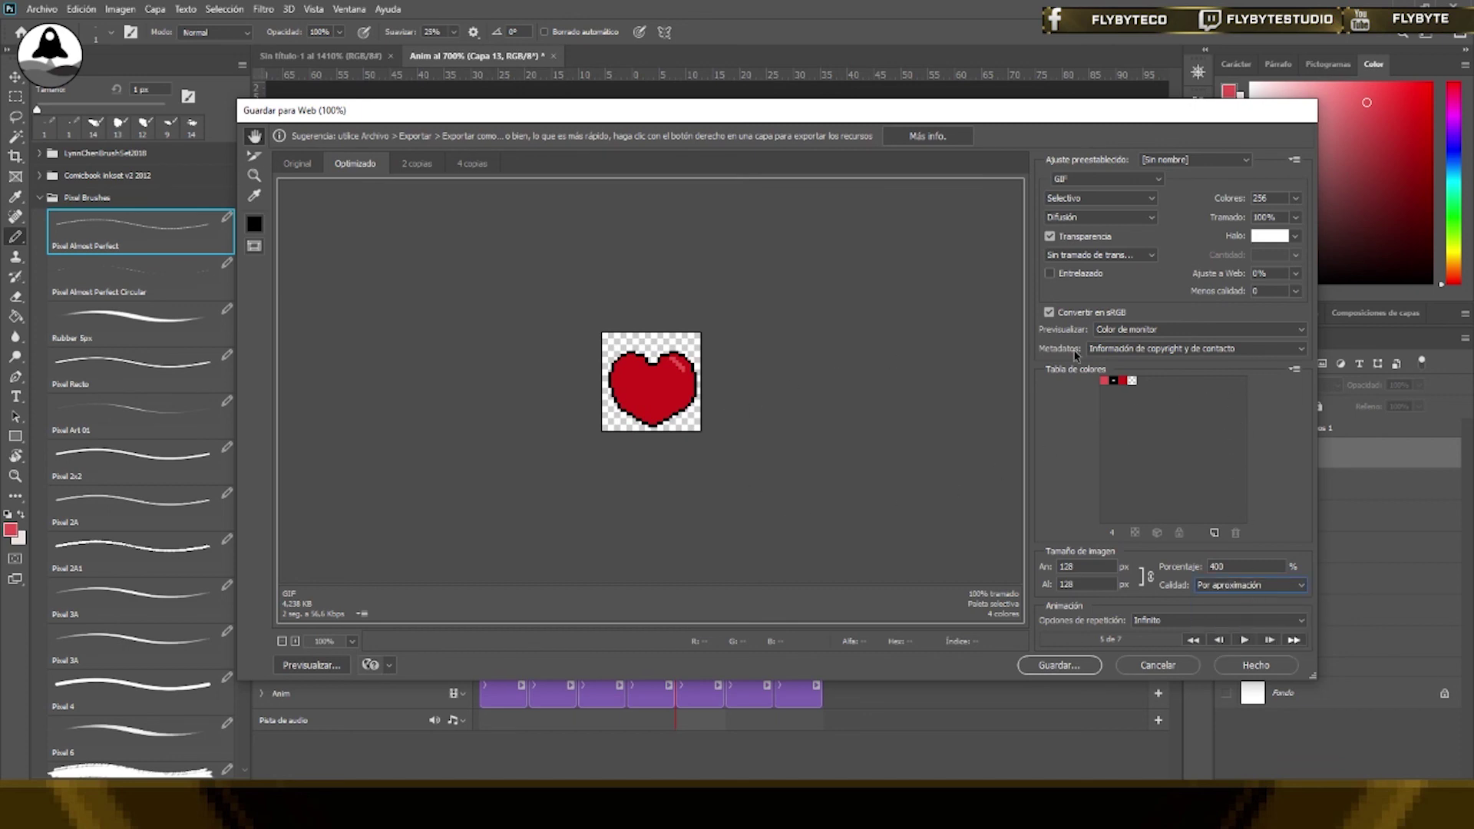
pyautogui.click(1244, 640)
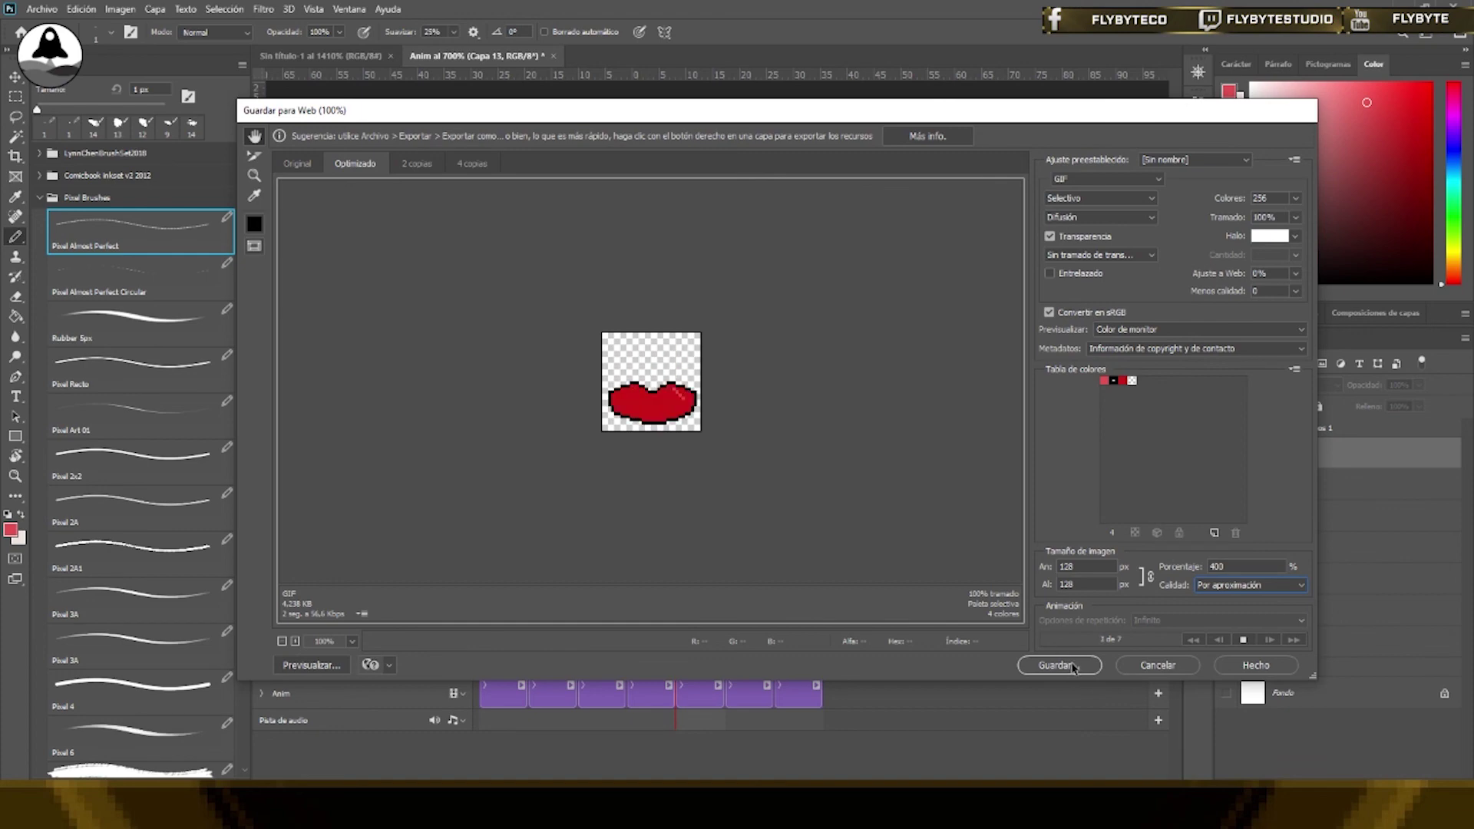
pyautogui.click(1072, 666)
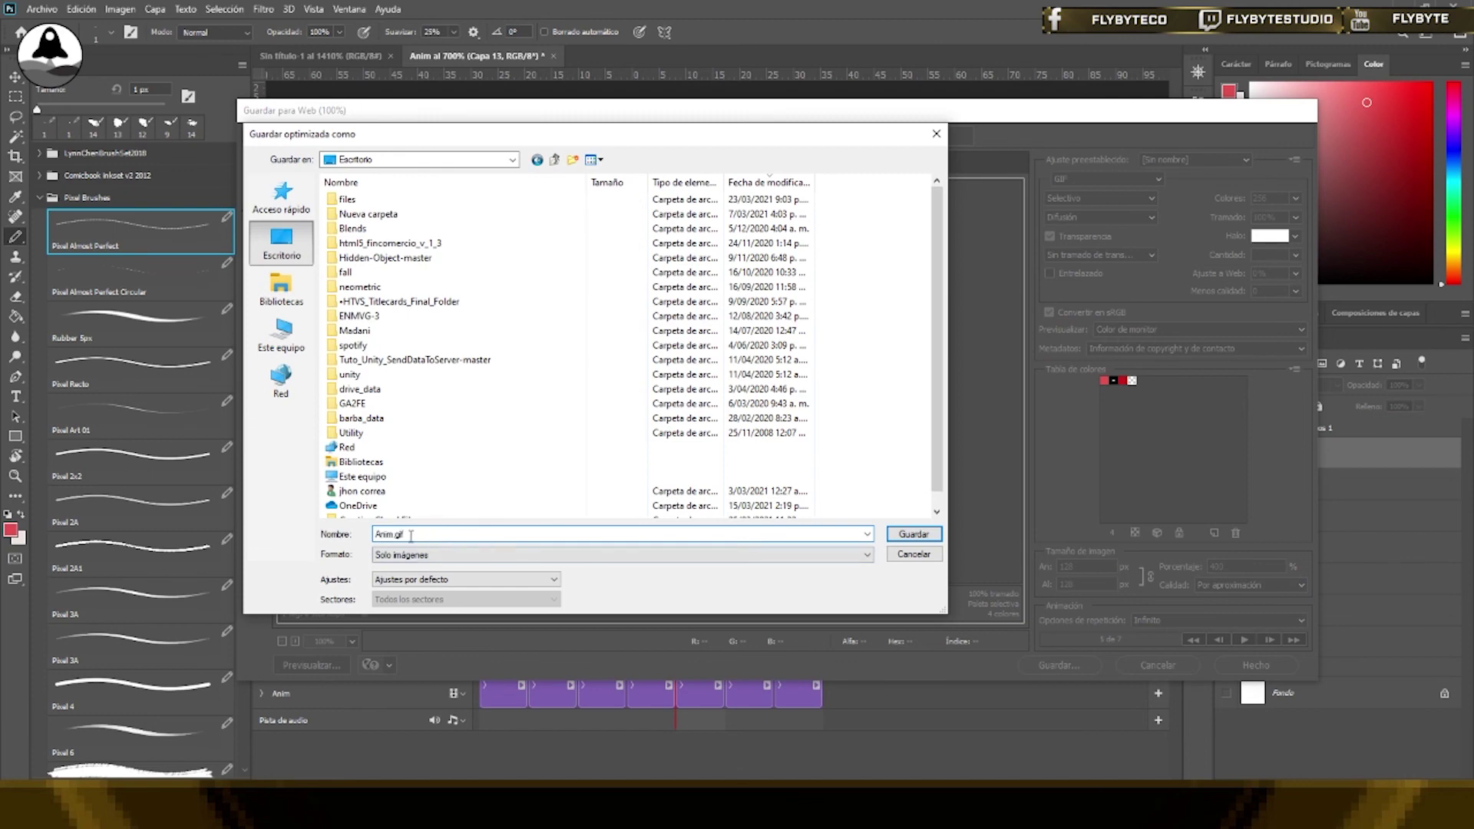
# Save the optimized GIF with the file name 'heart'
pyautogui.write('heart')
pyautogui.click(912, 535)
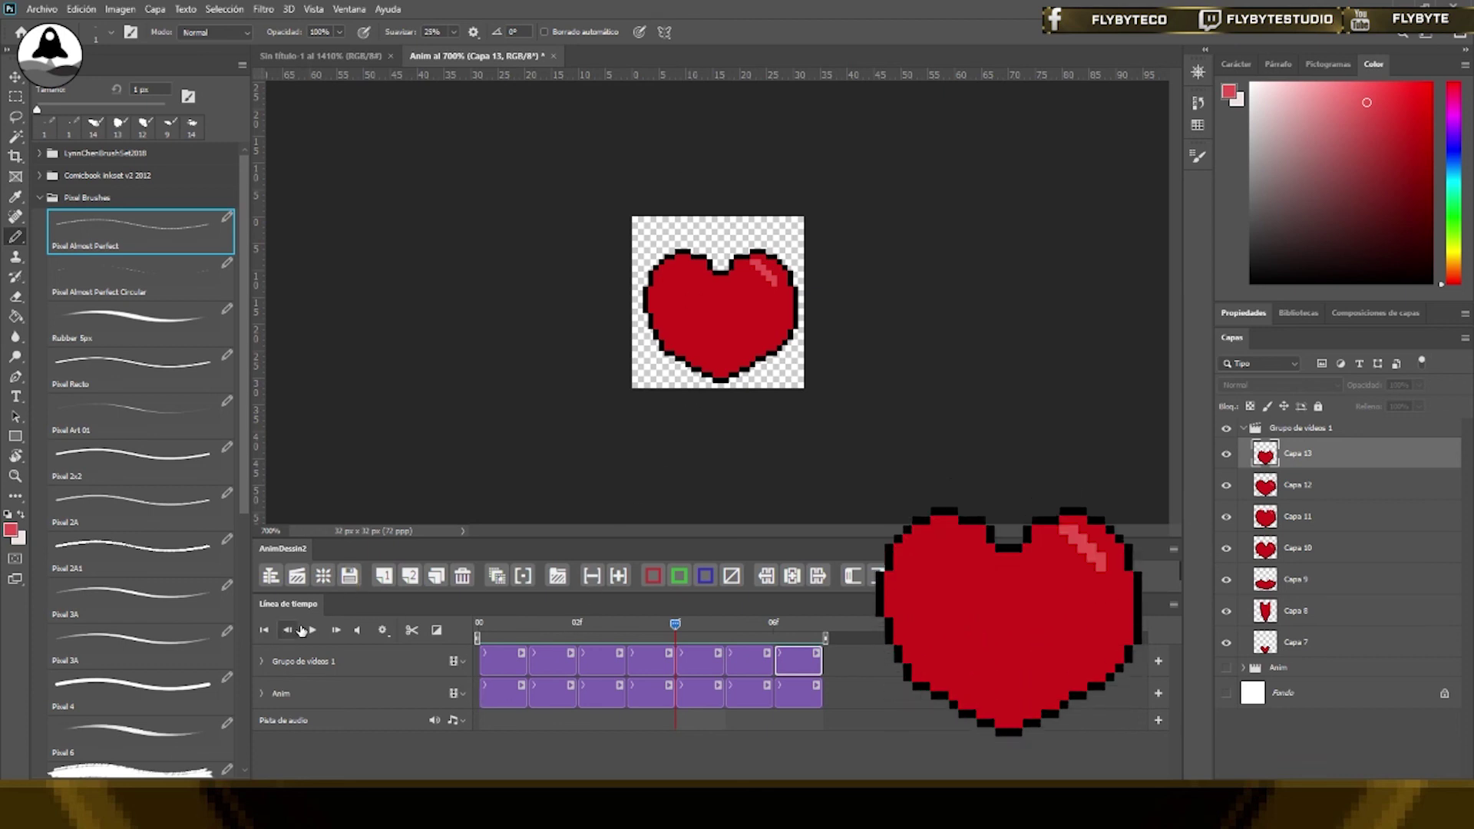
# Play the finished red heartbeat animation from the Timeline panel to review it
pyautogui.click(311, 631)
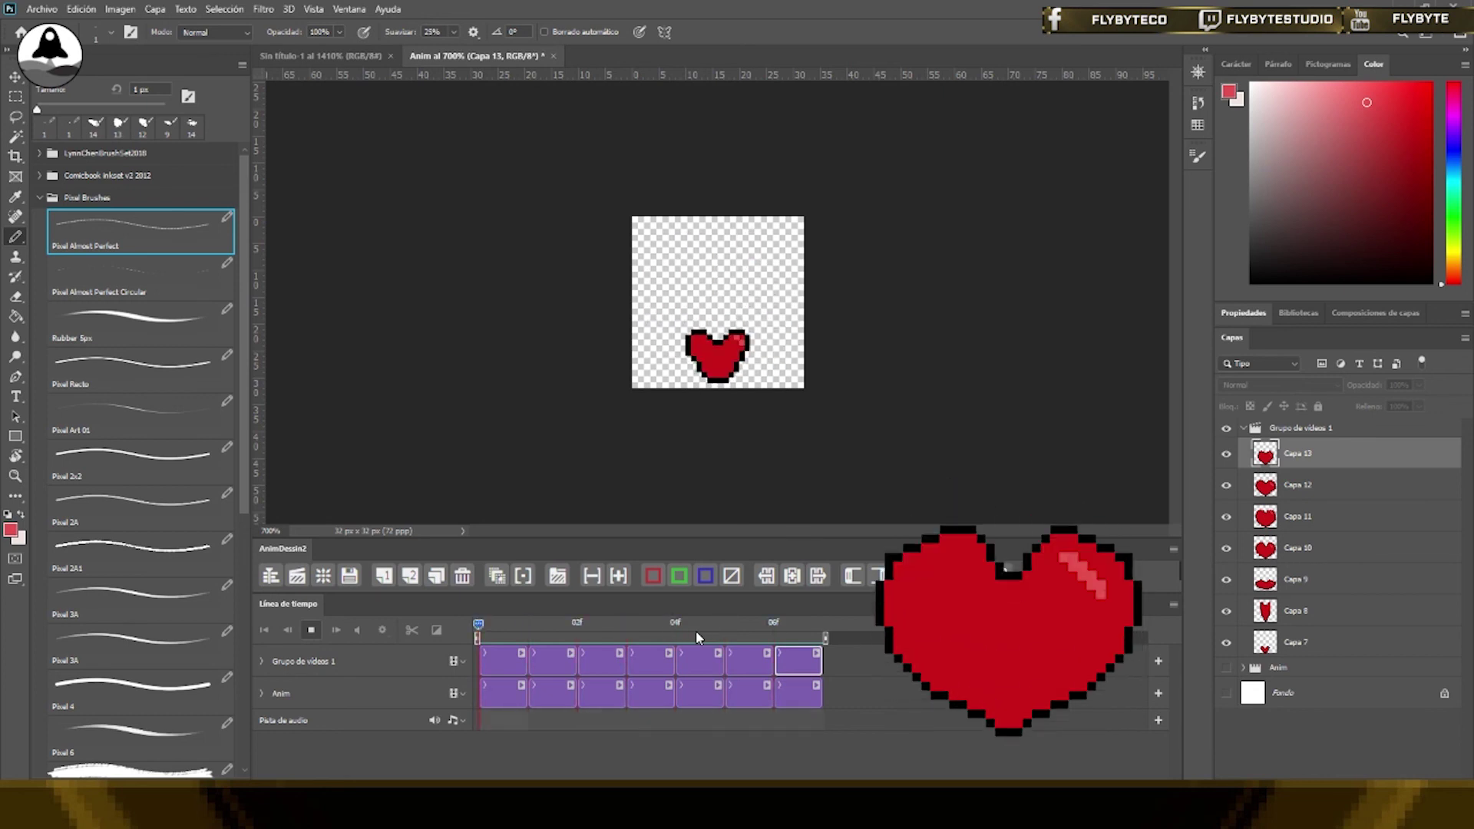
pyautogui.press('z')
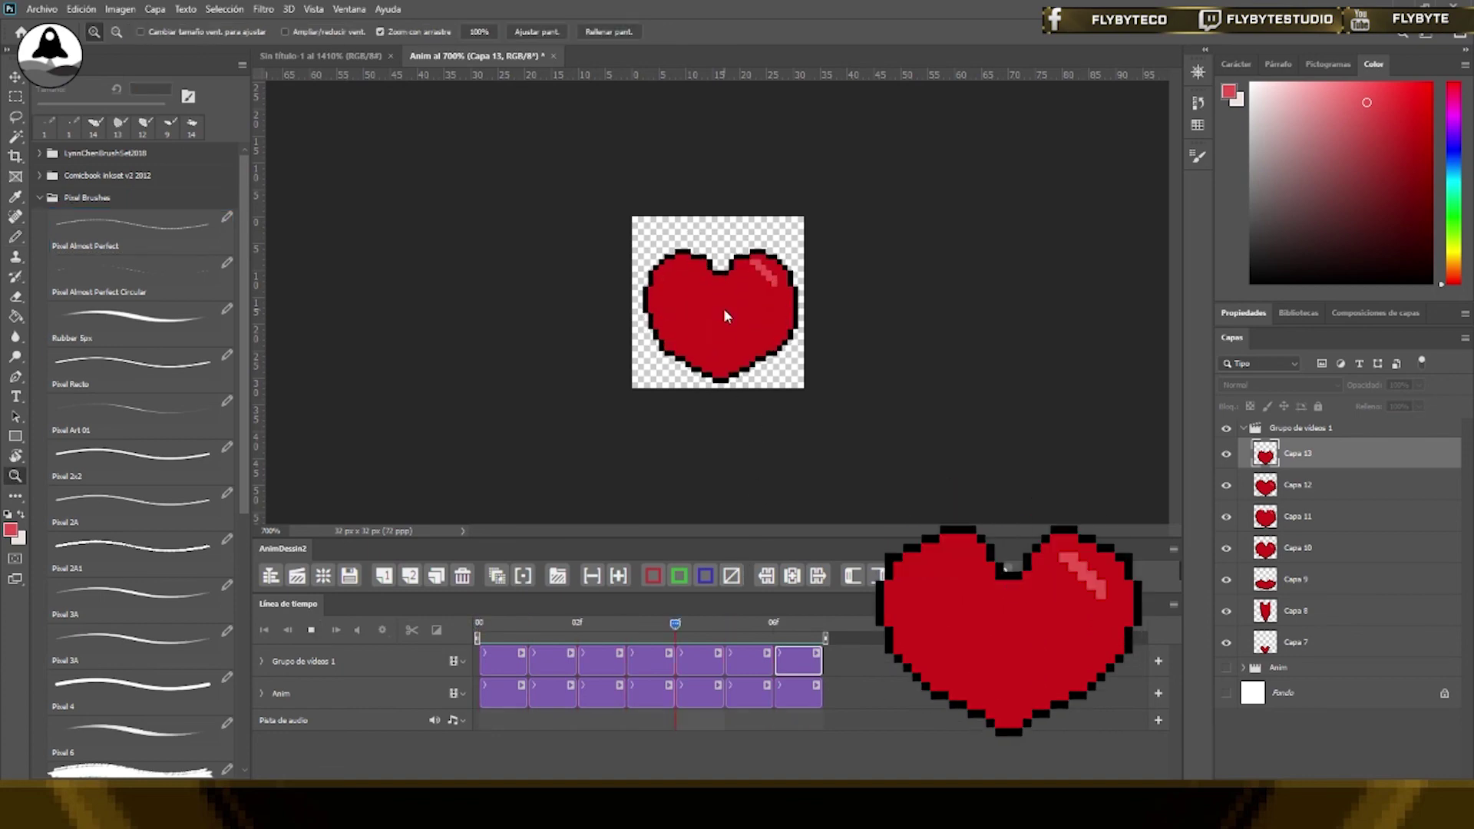